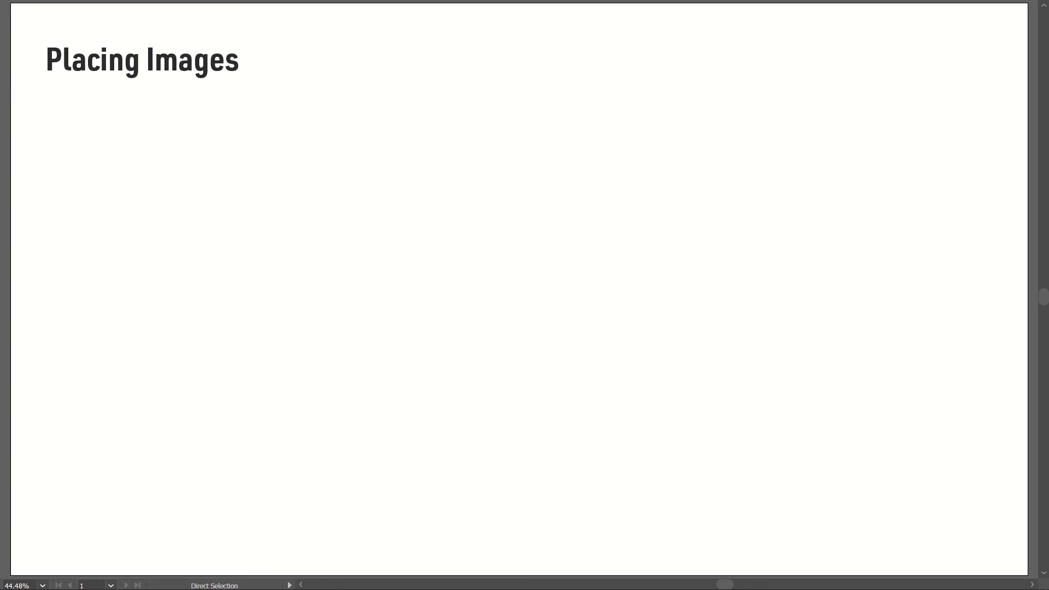
Step: Switch to the browser and look through the gold texture images on Pixabay, Unsplash, Pexels and 123textures
key(alt+Tab)
key(alt+Tab)
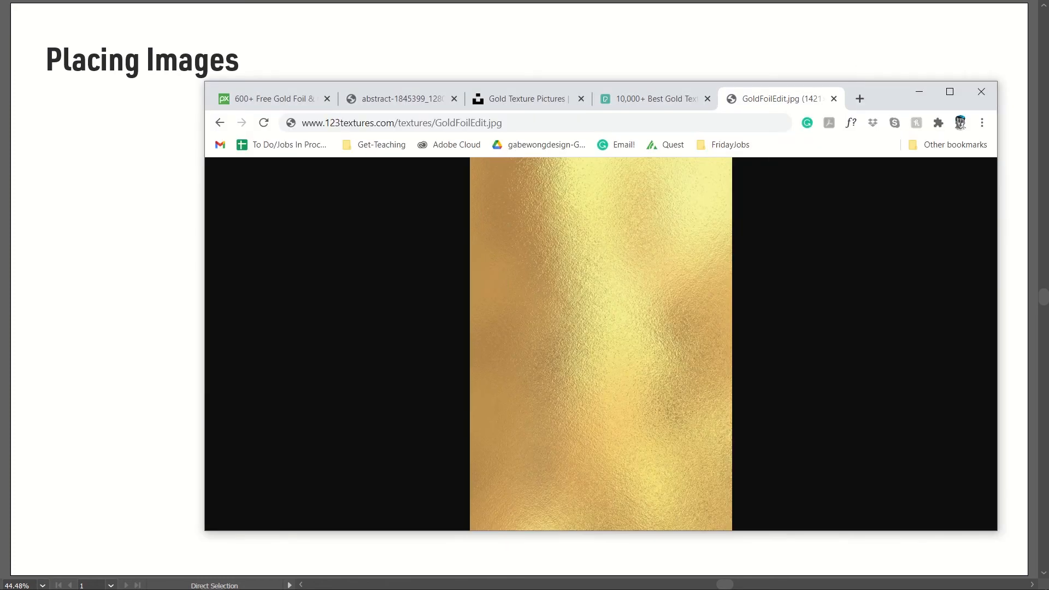
click(249, 108)
click(387, 100)
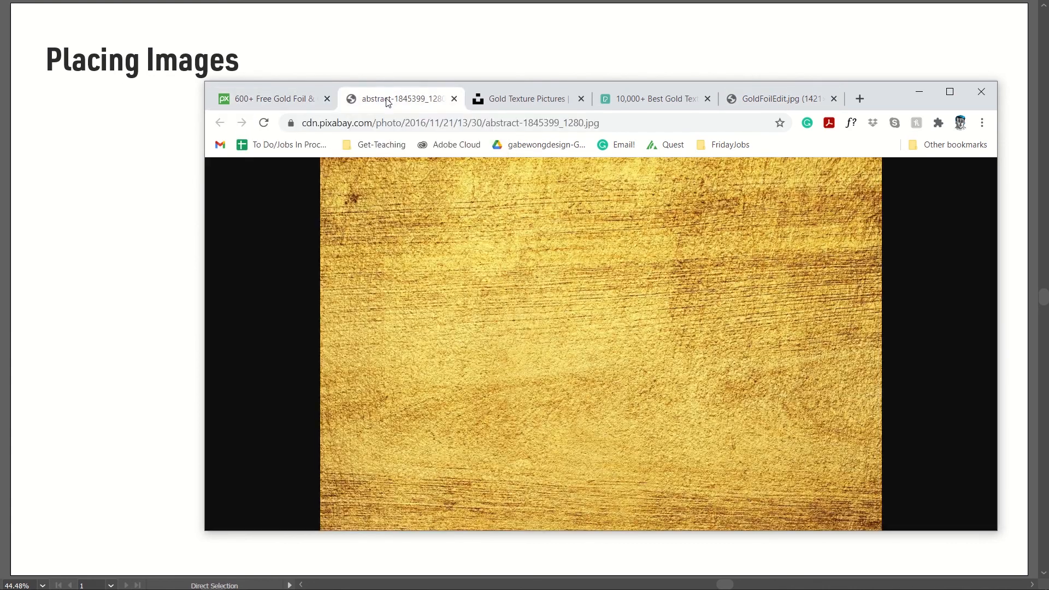
click(276, 100)
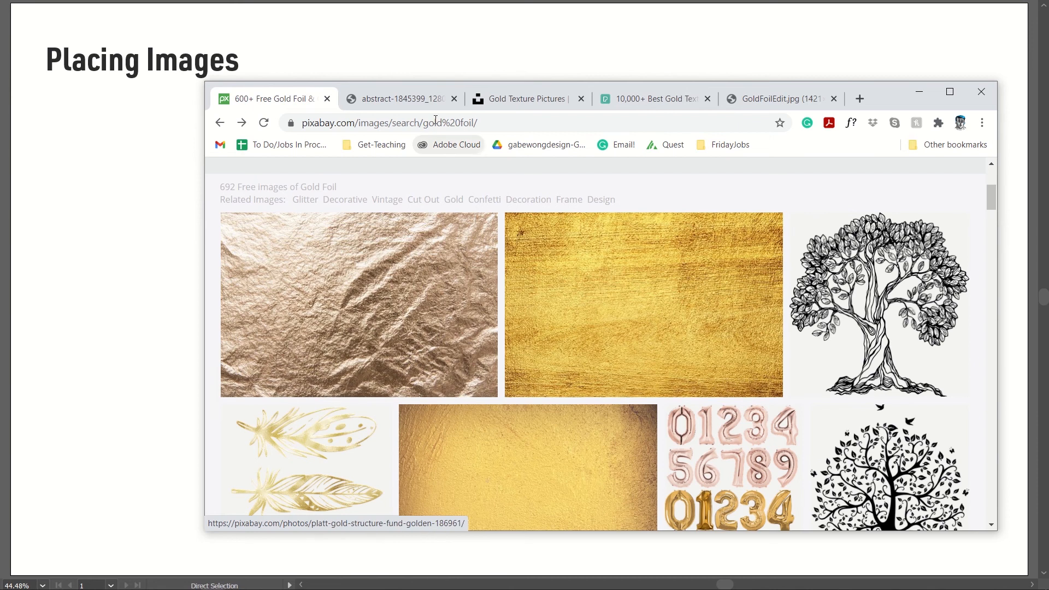
click(413, 106)
click(543, 97)
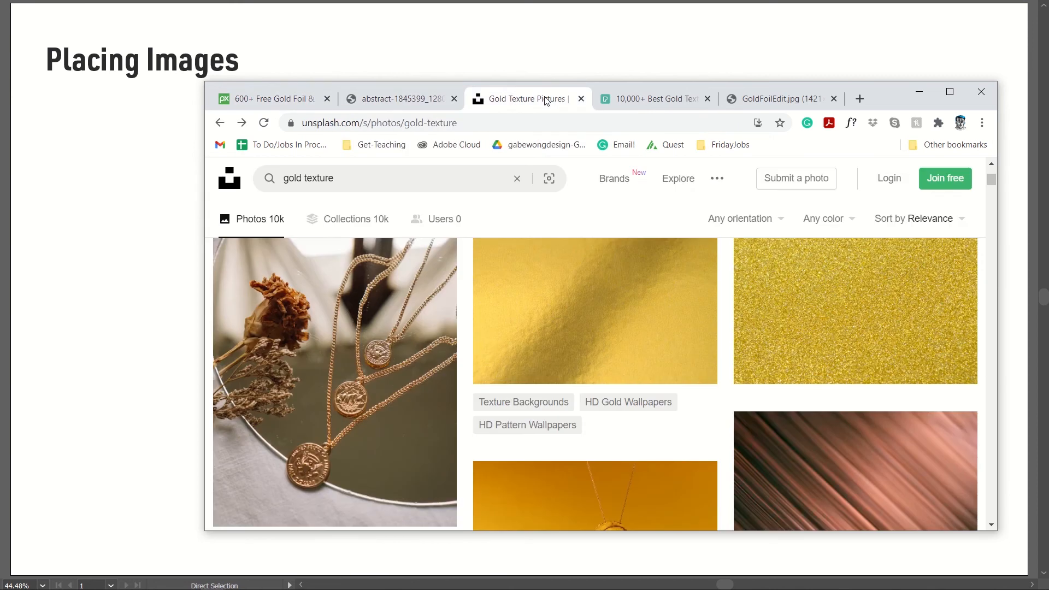
click(658, 100)
click(776, 99)
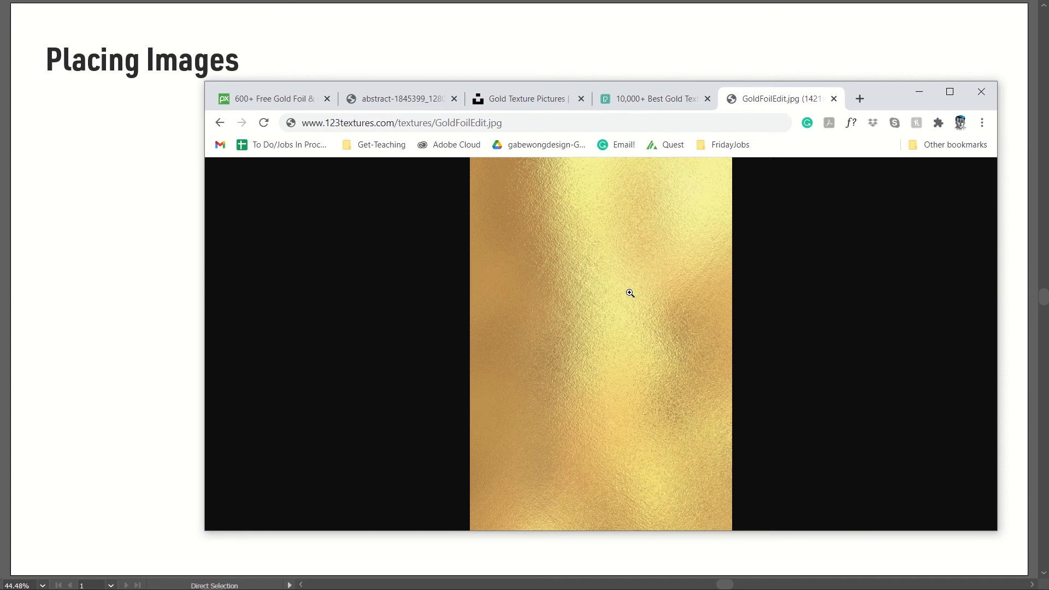
Step: Copy the GoldFoilEdit.jpg image from the browser and paste it onto the Placing Images artboard in Illustrator
right_click(630, 293)
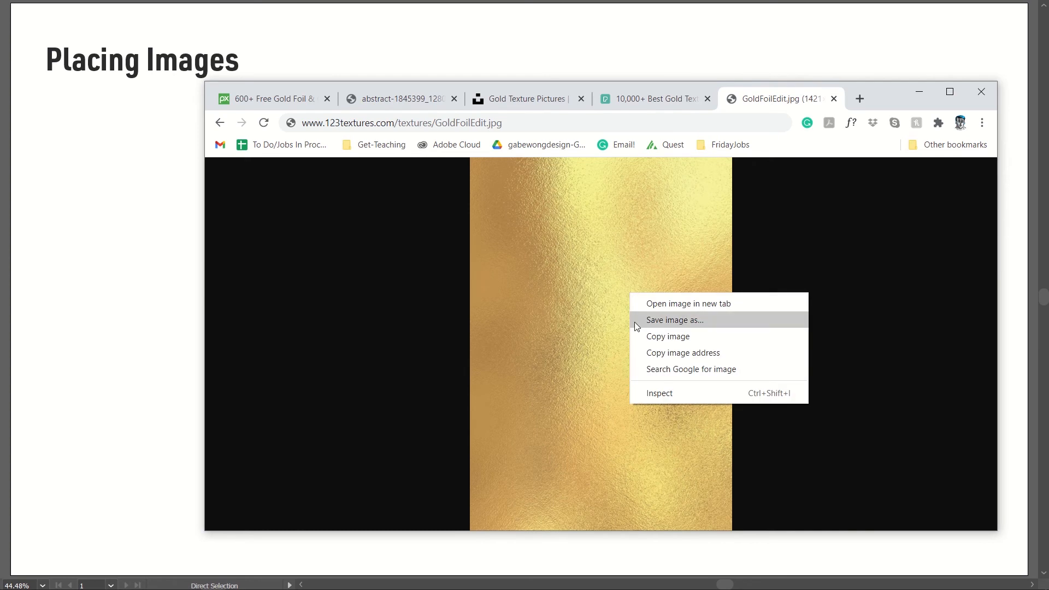
click(644, 339)
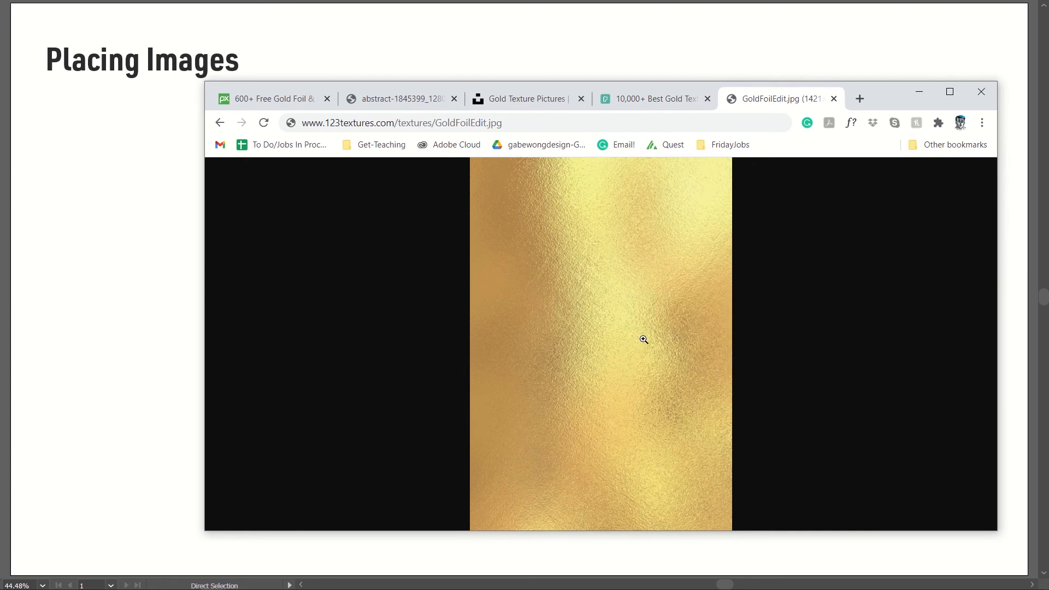
click(141, 152)
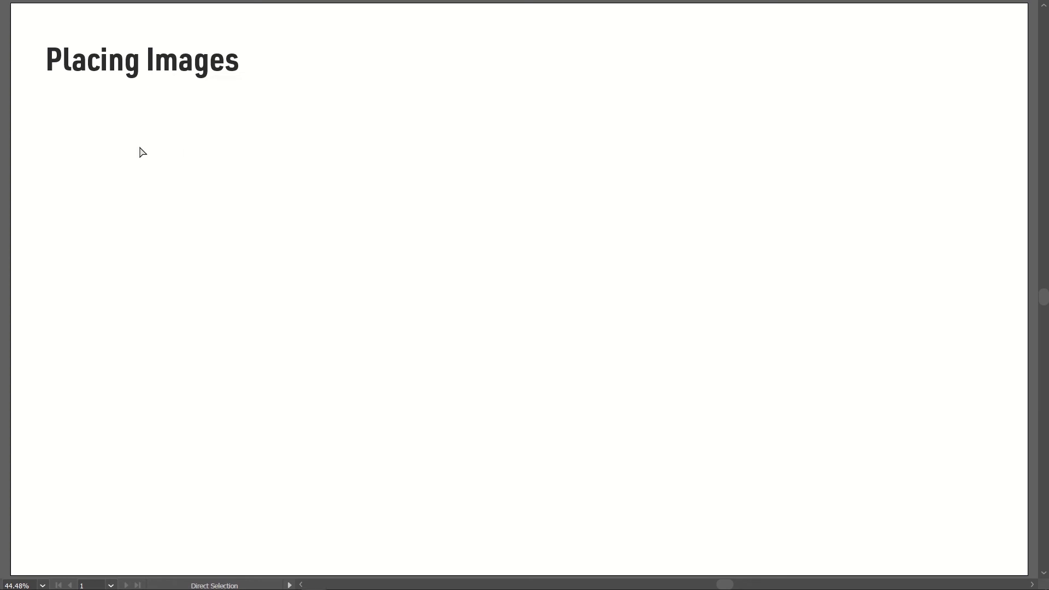
key(ctrl+v)
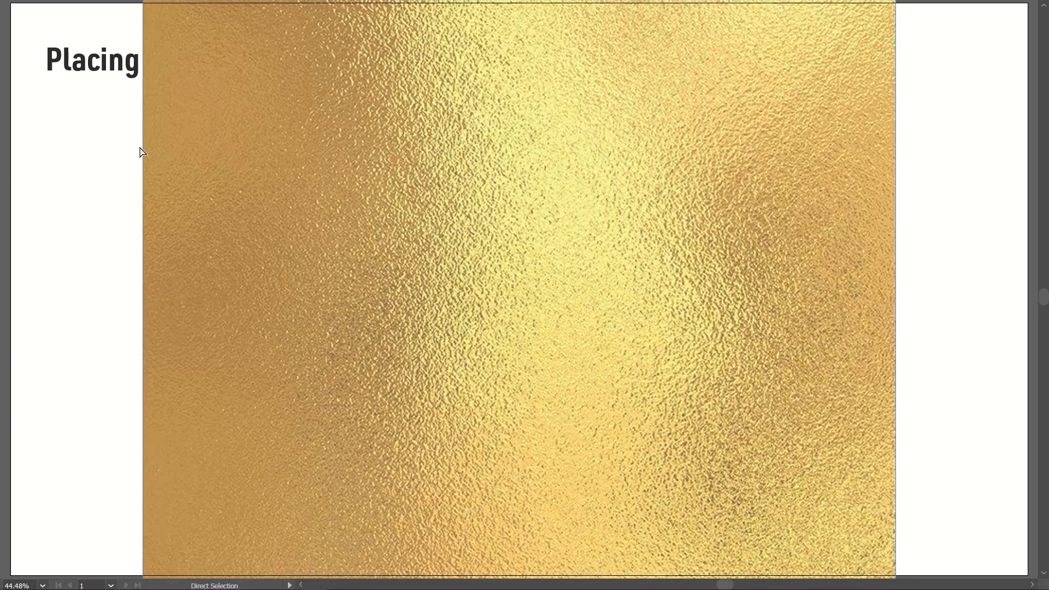
key(ctrl+minus)
key(ctrl+minus)
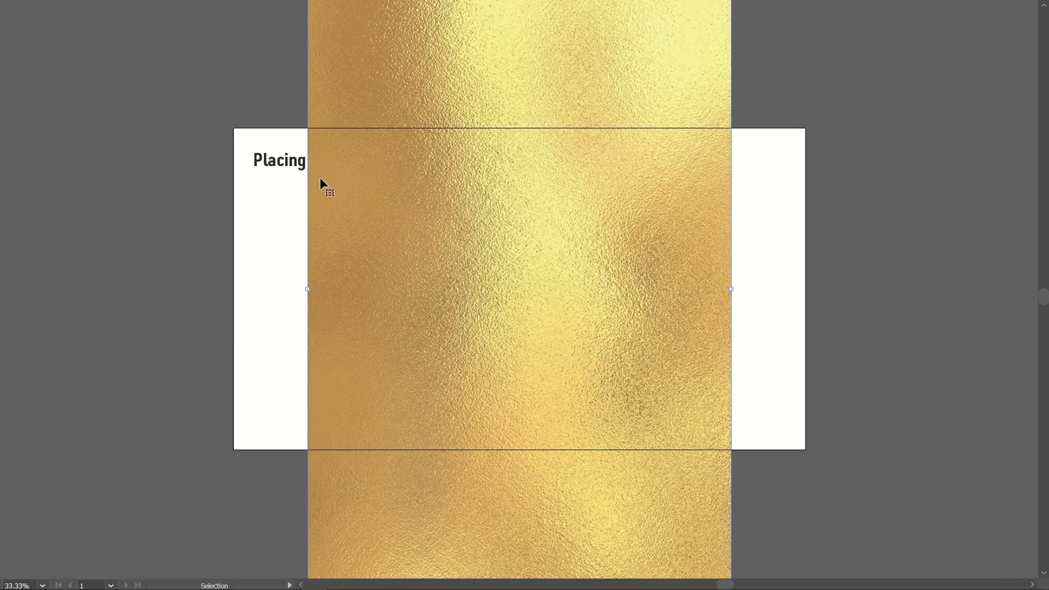
key(ctrl+minus)
key(a)
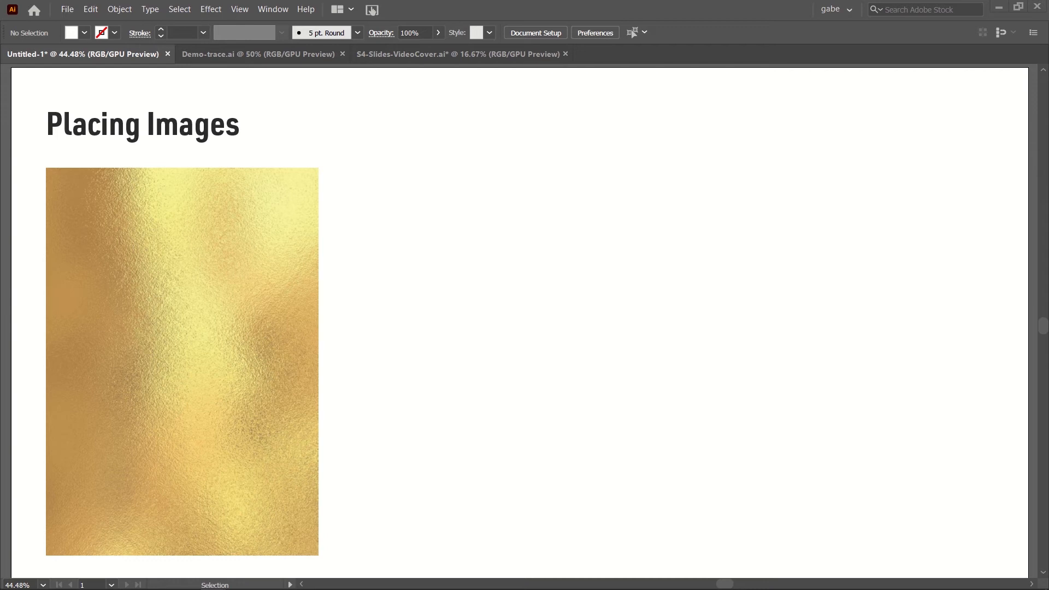
Step: Place Demo-trace.ai as a linked file beside the gold foil image, aligned with its top edge
click(67, 11)
click(90, 216)
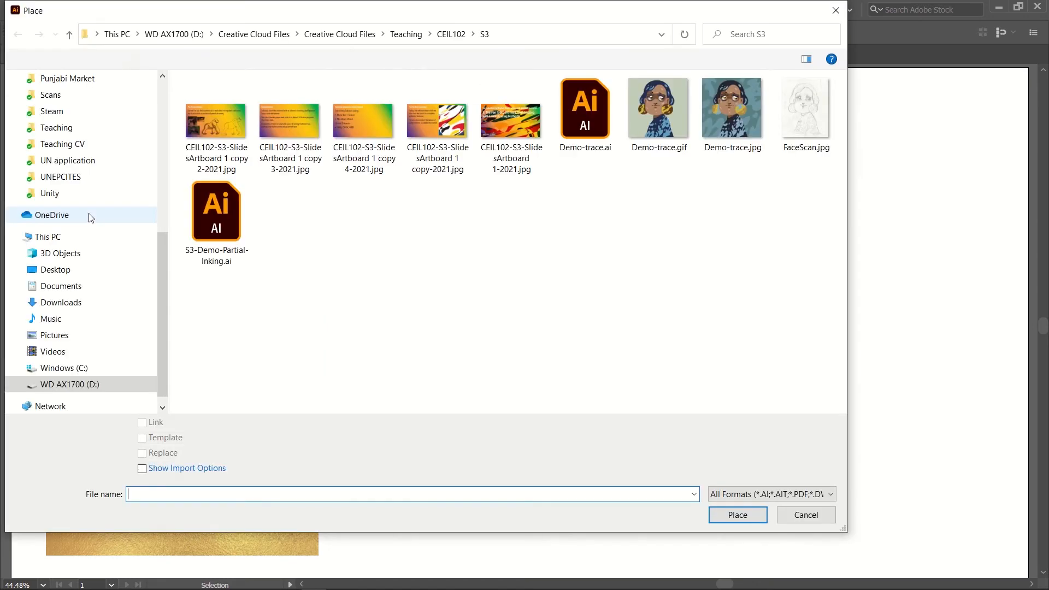
click(590, 130)
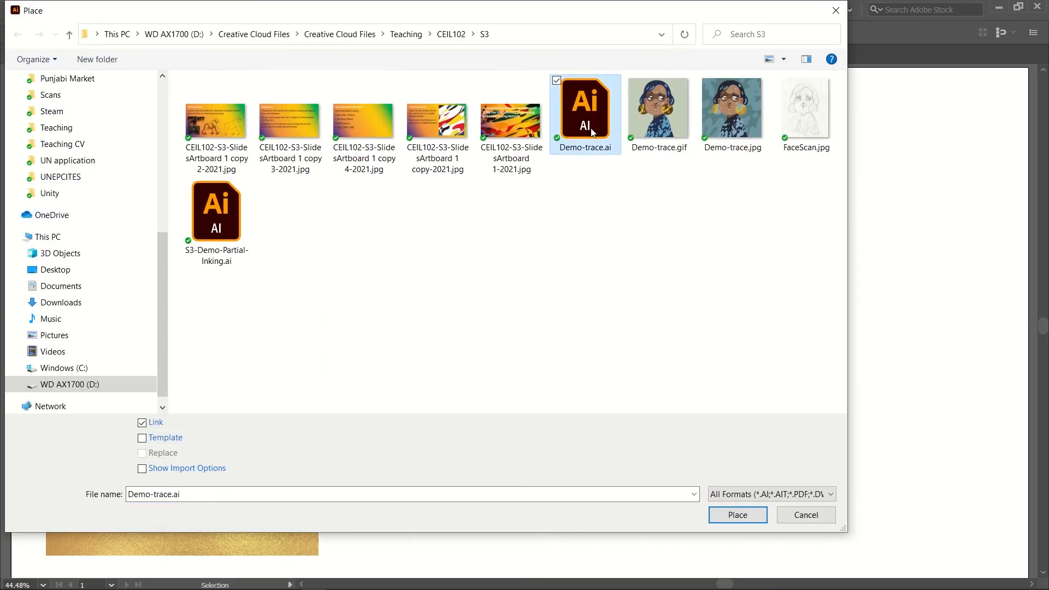
double_click(591, 133)
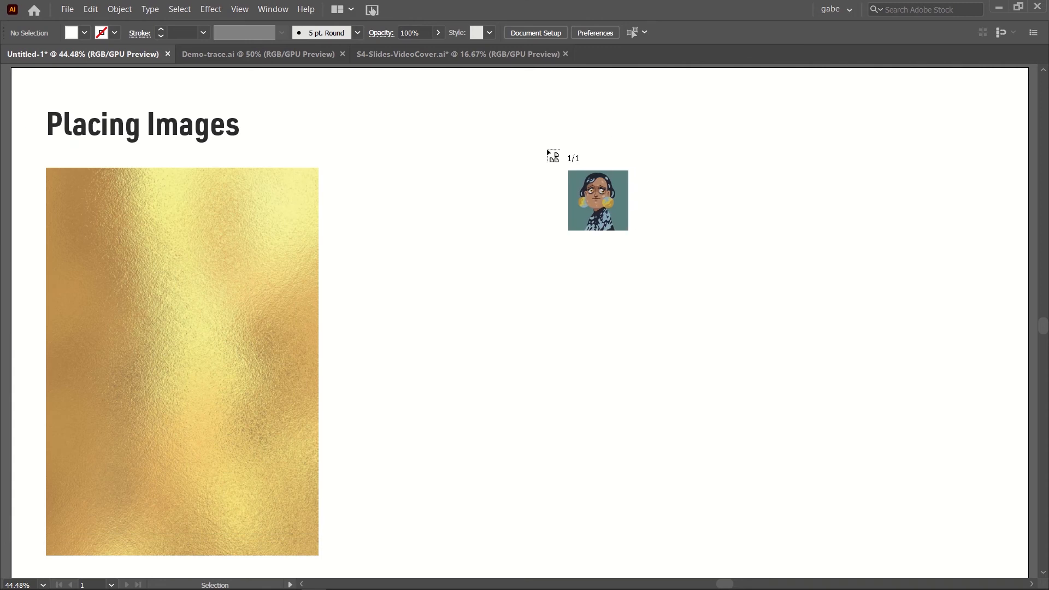
click(395, 171)
drag(431, 304, 391, 300)
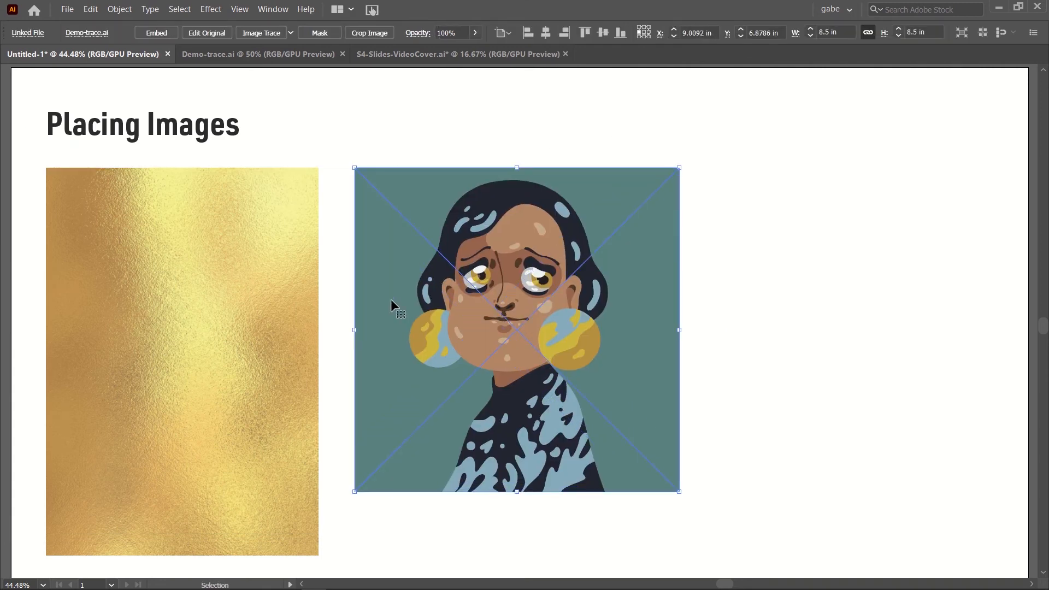
click(769, 305)
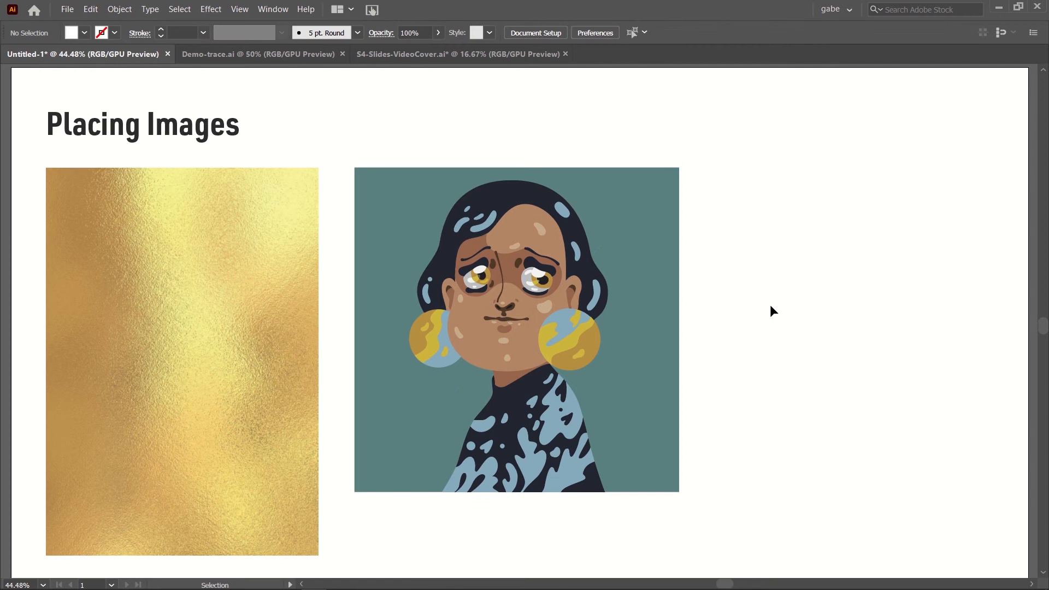
Step: In the Demo-trace.ai document, fill the background rectangle with lime green c8f95f and save the file
click(291, 54)
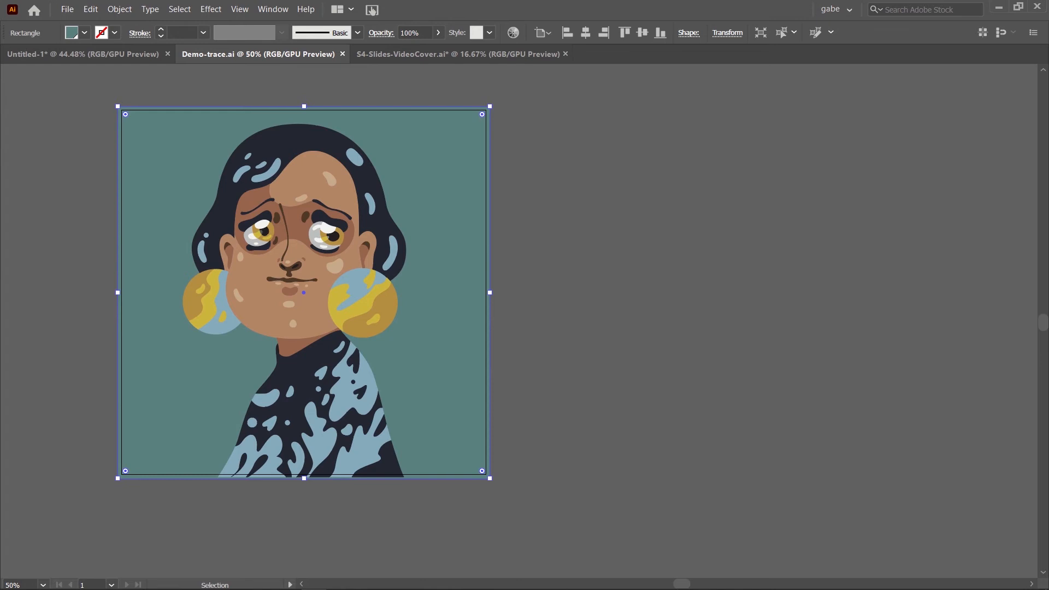
double_click(71, 33)
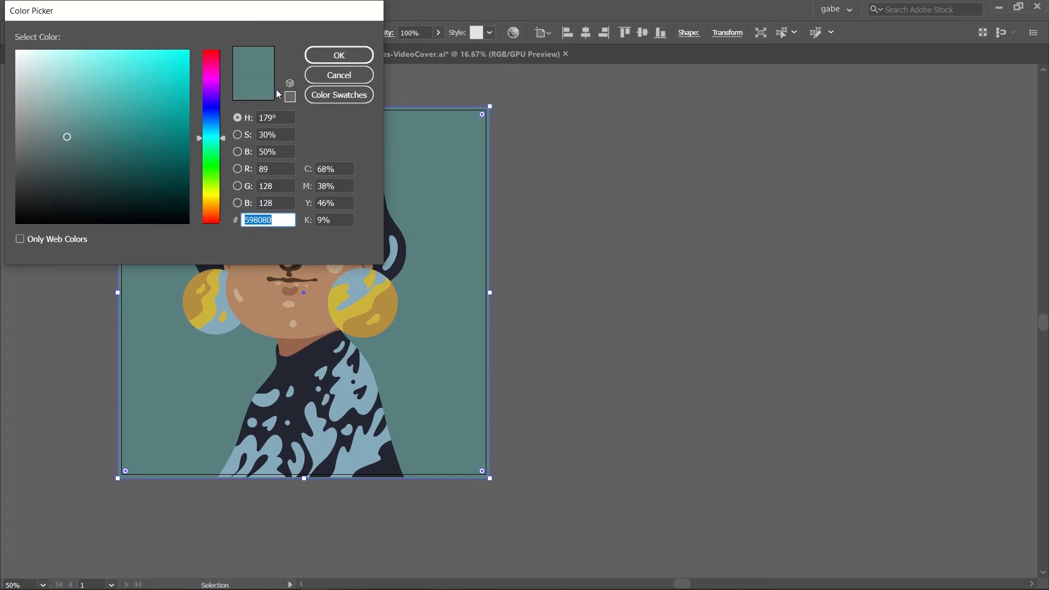
text(88c10c)
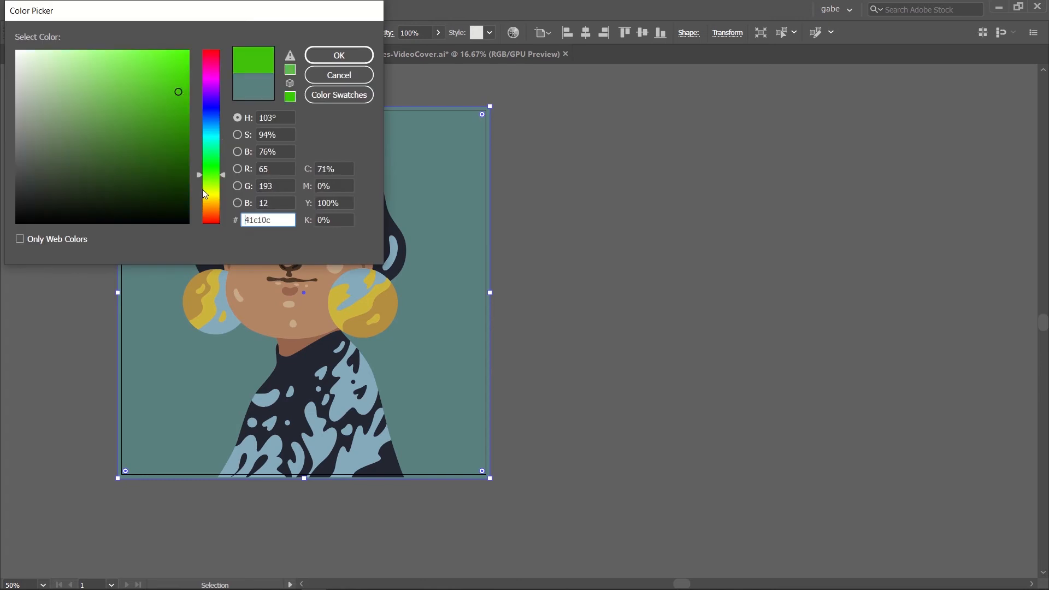
drag(154, 105, 123, 52)
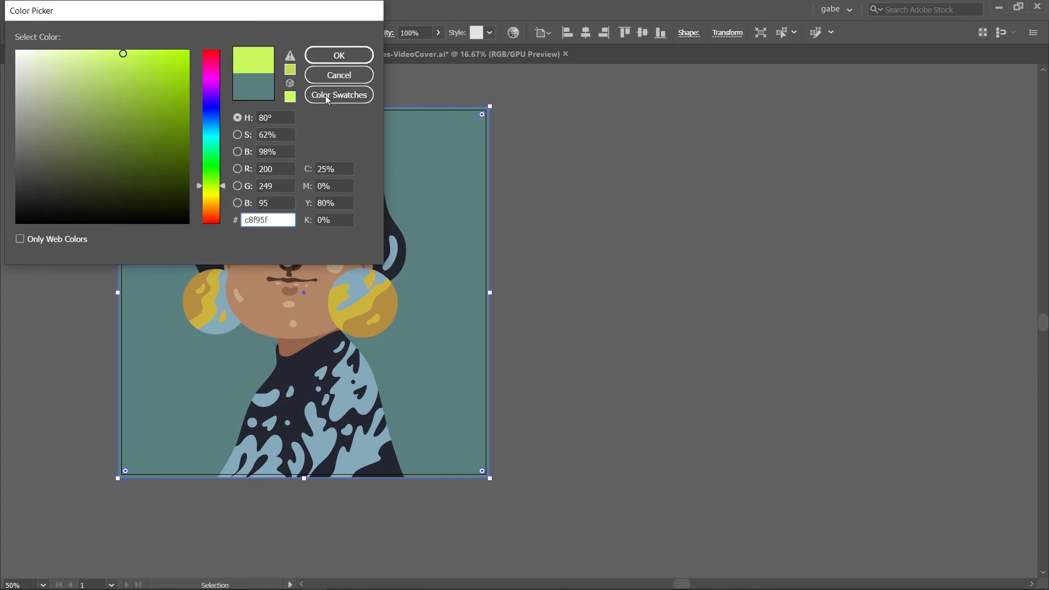
click(339, 58)
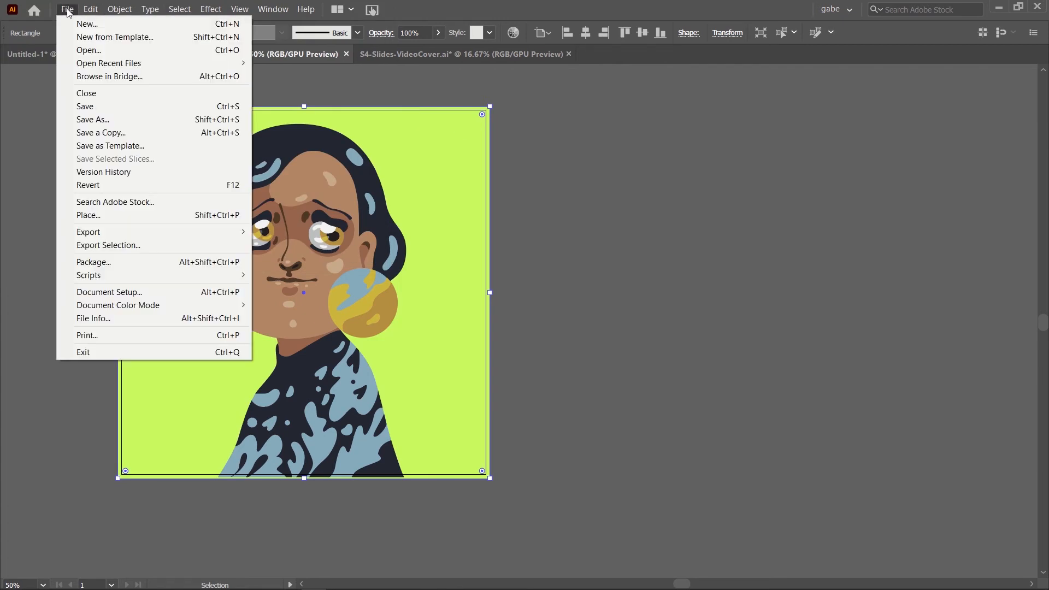
click(67, 9)
click(95, 108)
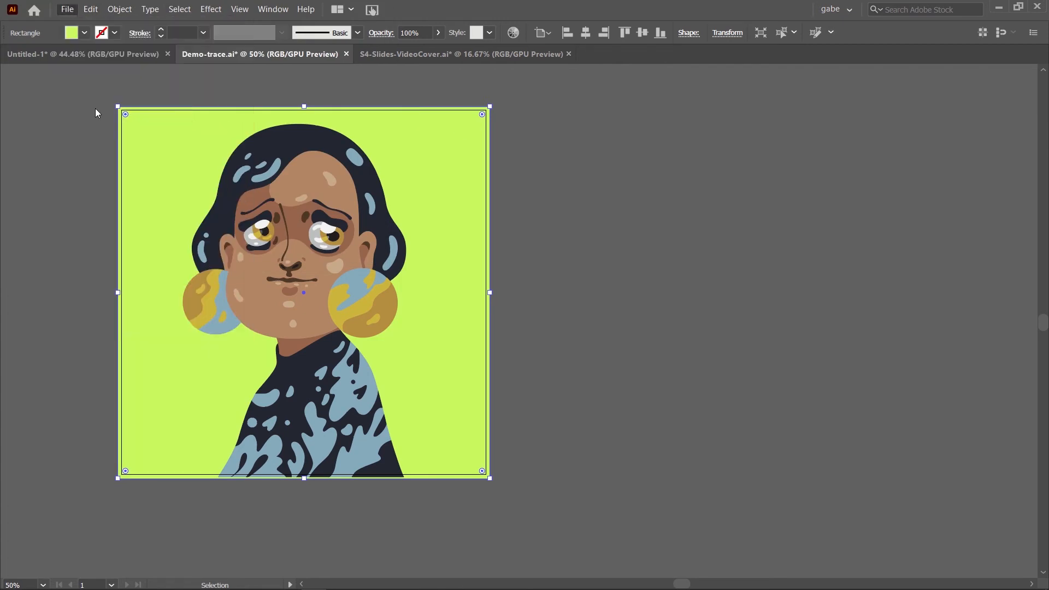
Step: Return to the Untitled-1 document, show its image links, and update the link of the placed Demo-trace.ai portrait
click(117, 59)
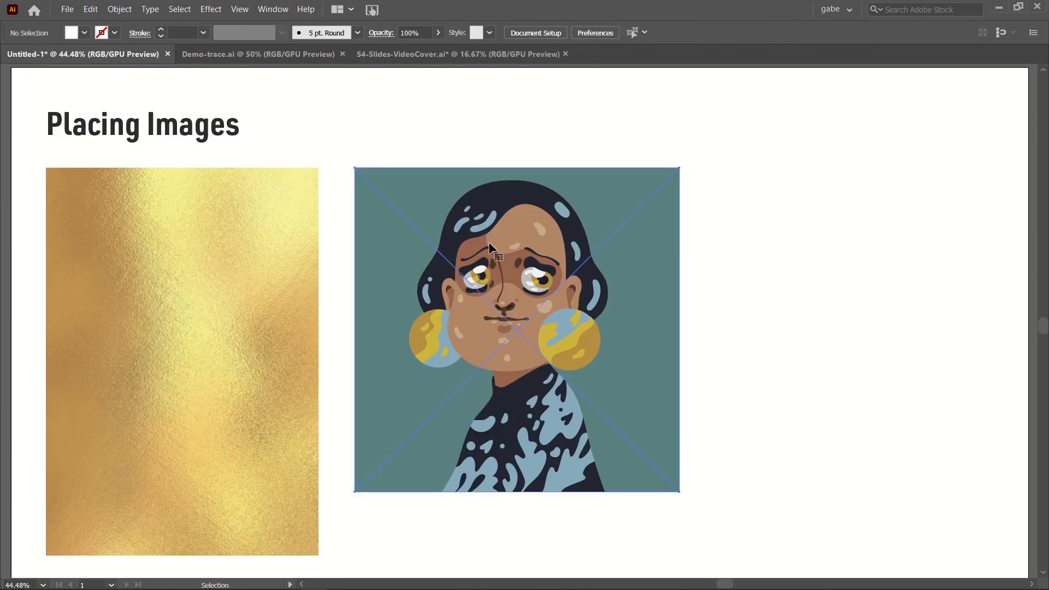
click(268, 9)
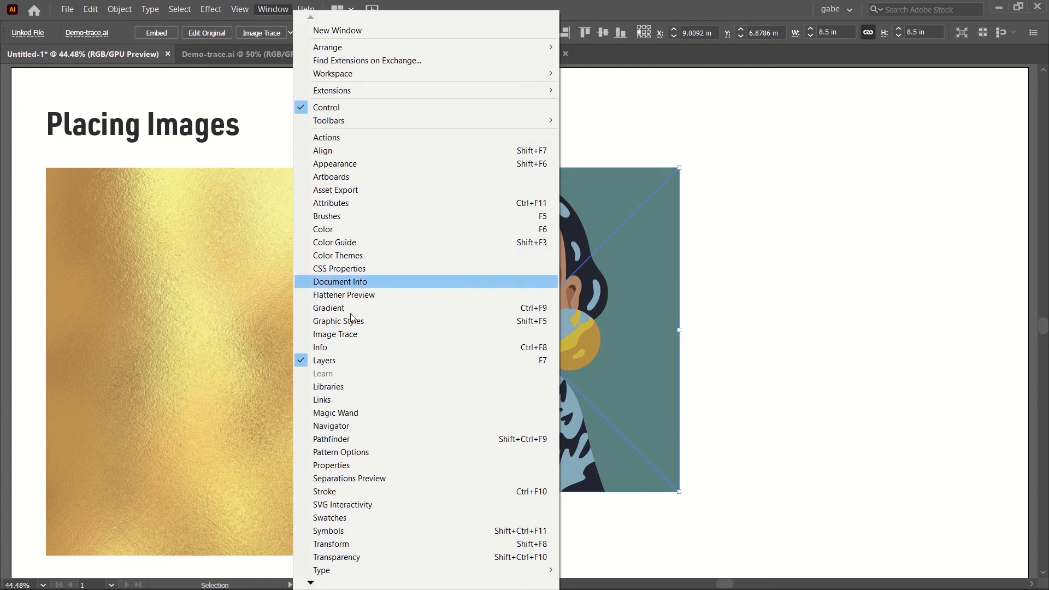
click(339, 401)
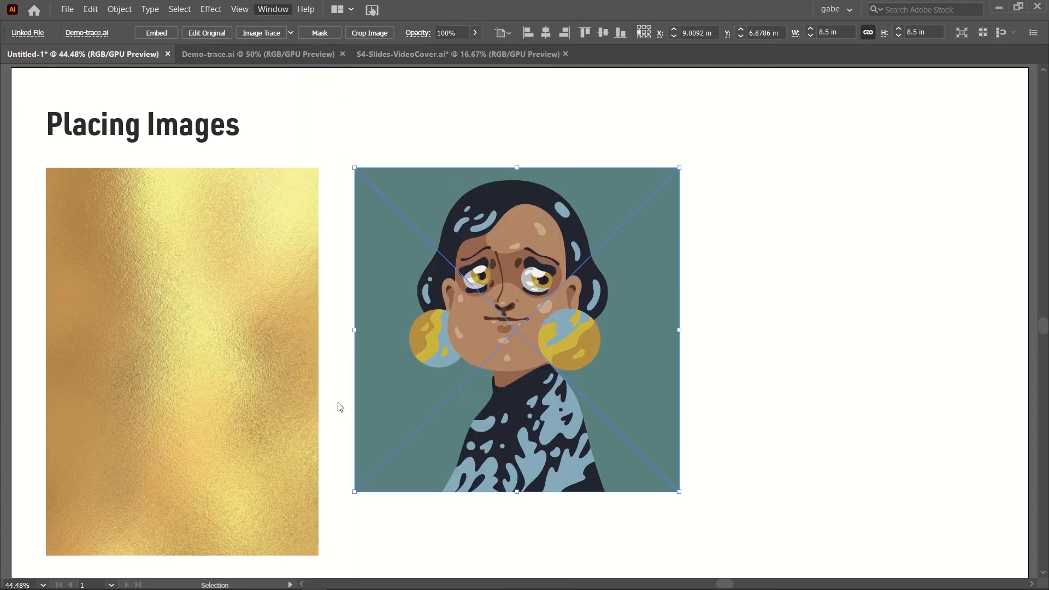
drag(180, 341, 865, 127)
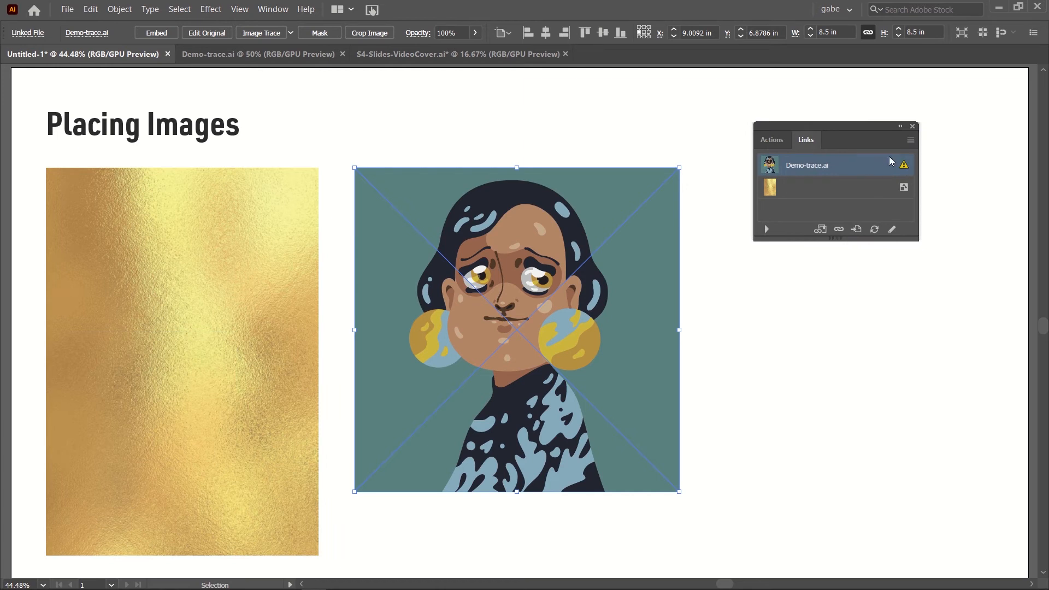
click(909, 141)
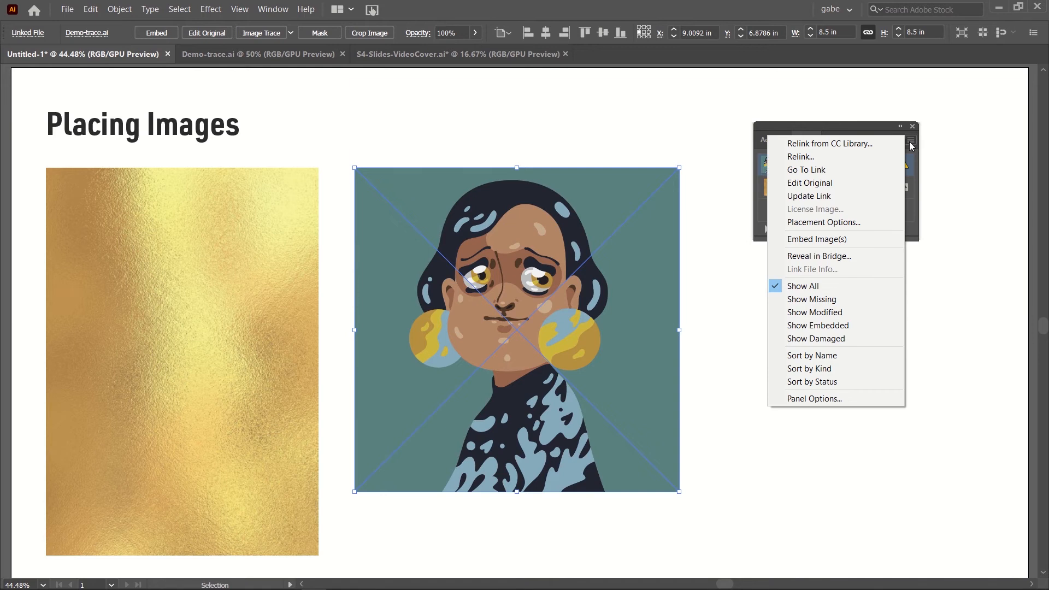
click(826, 196)
click(697, 377)
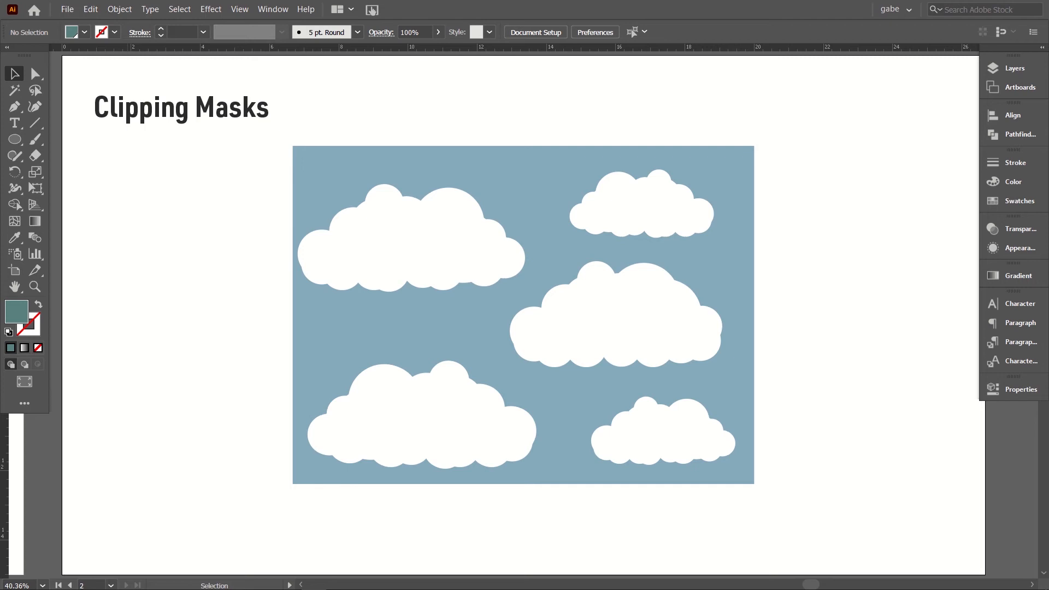
Step: Draw a rectangle over the middle of the cloud artwork, leaving the outer edges of the blue background uncovered
click(18, 139)
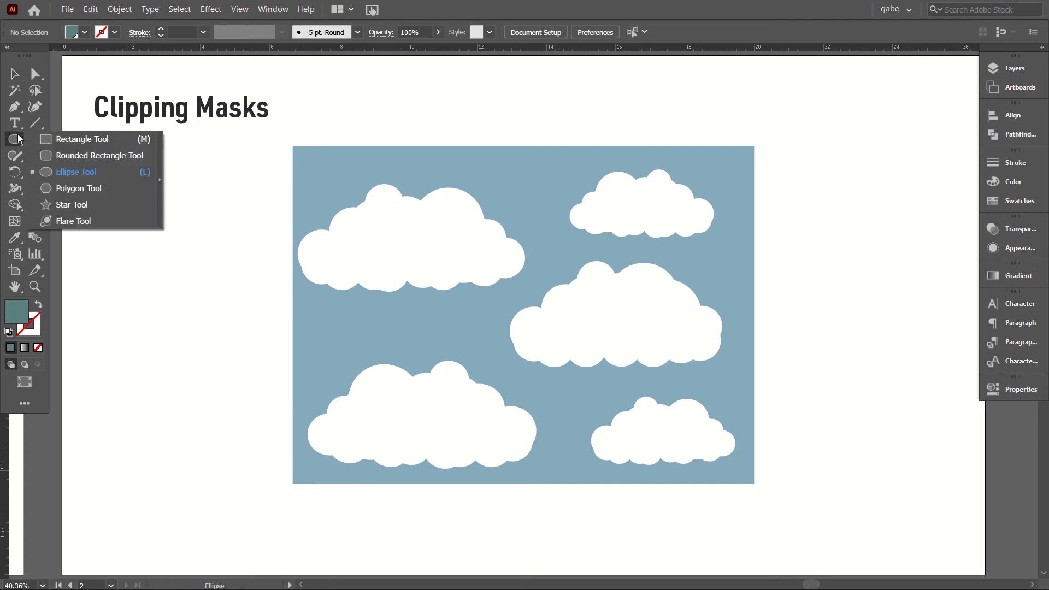
drag(18, 139, 53, 146)
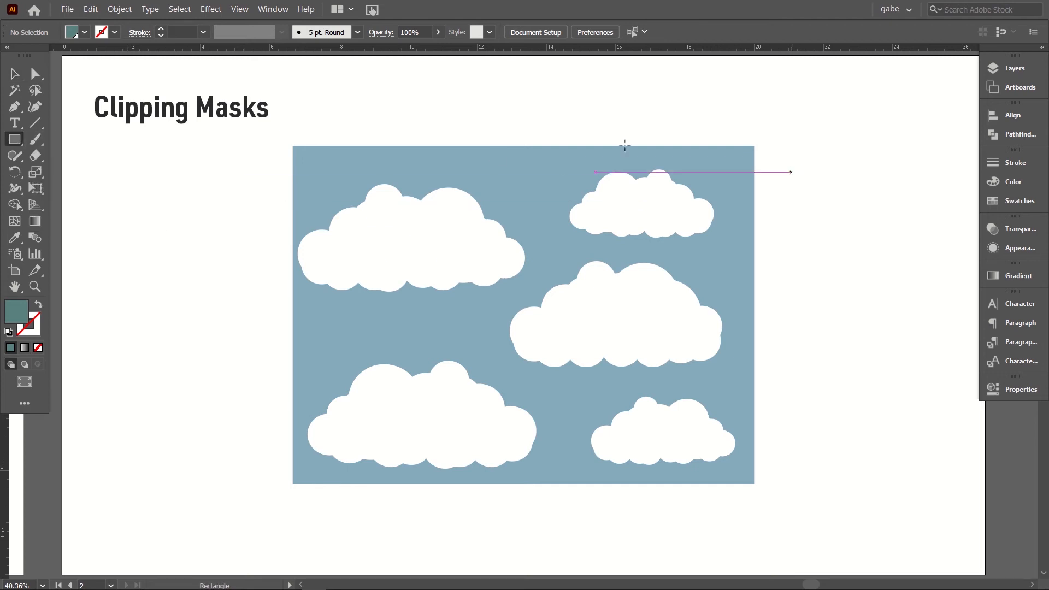
drag(351, 167, 689, 449)
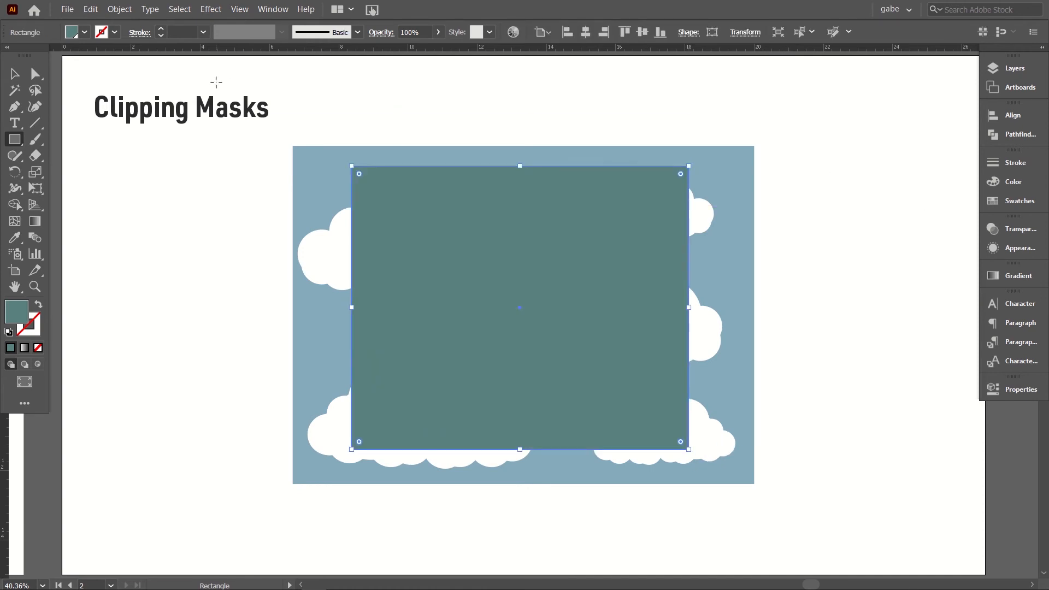
click(15, 73)
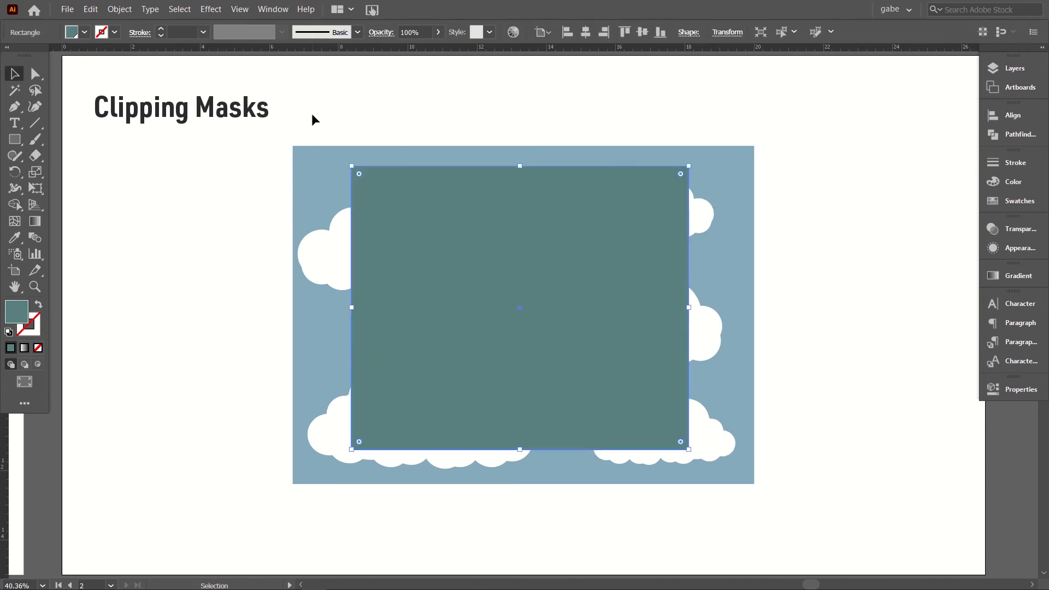
Step: Select the cloud artwork together with the rectangle and make a clipping mask from them
drag(285, 135, 766, 499)
click(119, 9)
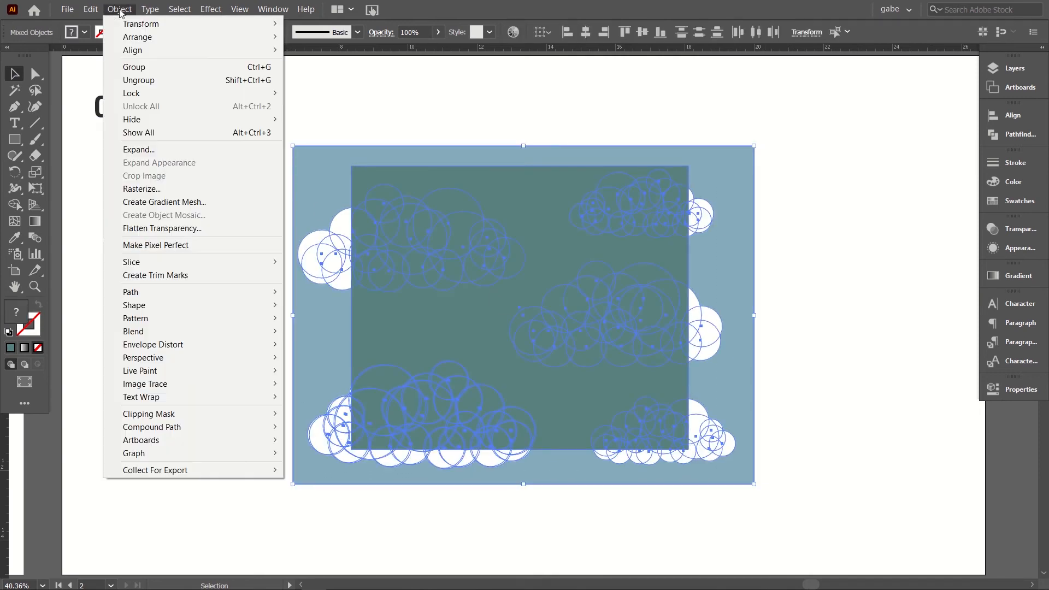
mouse_move(182, 420)
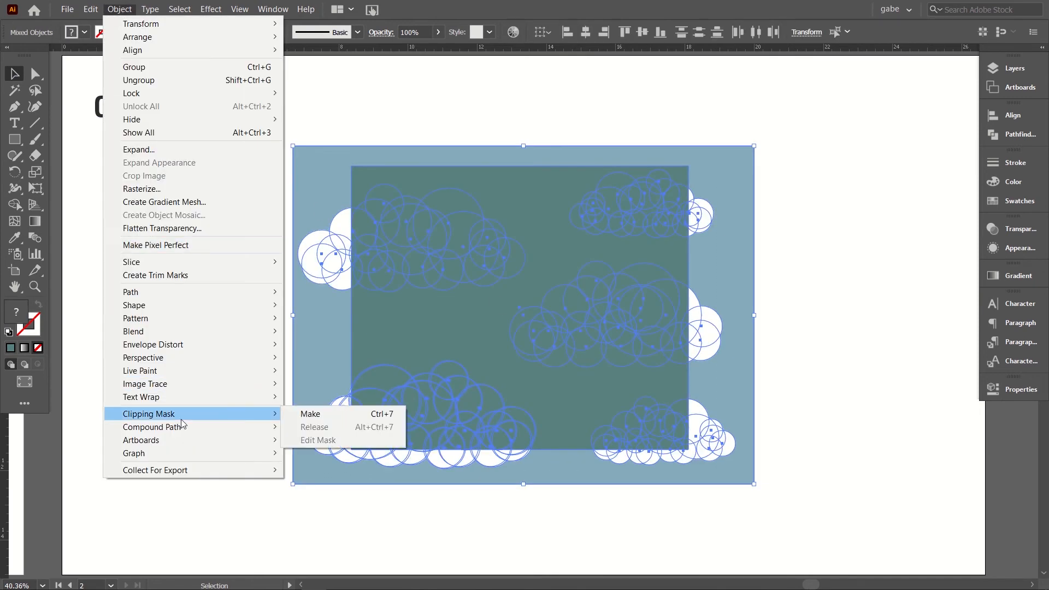
click(314, 415)
click(244, 367)
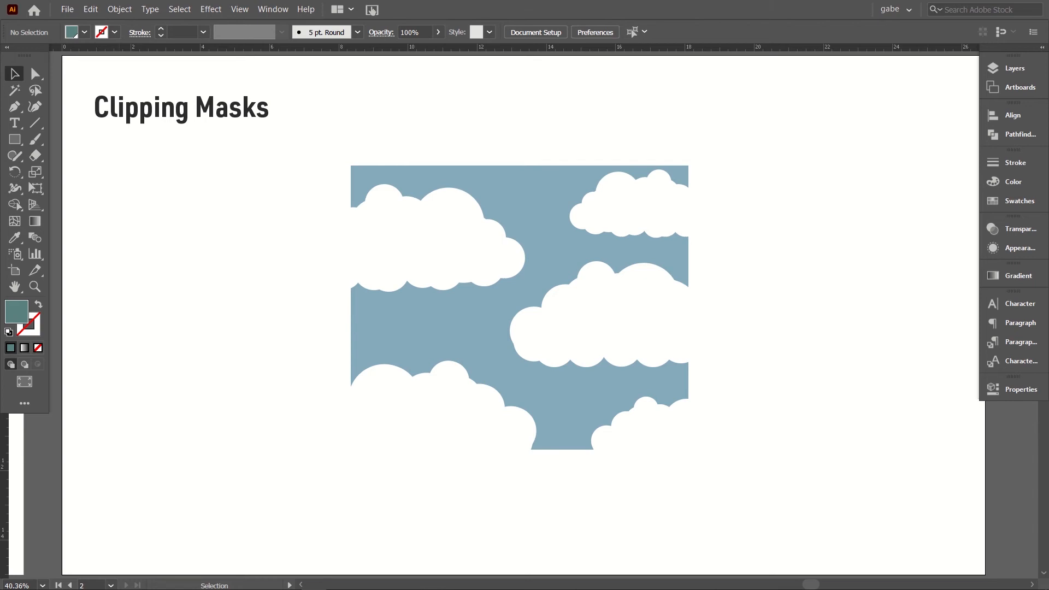
Step: Enter isolation mode for the clipped cloud artwork and ungroup the clouds inside it
click(577, 364)
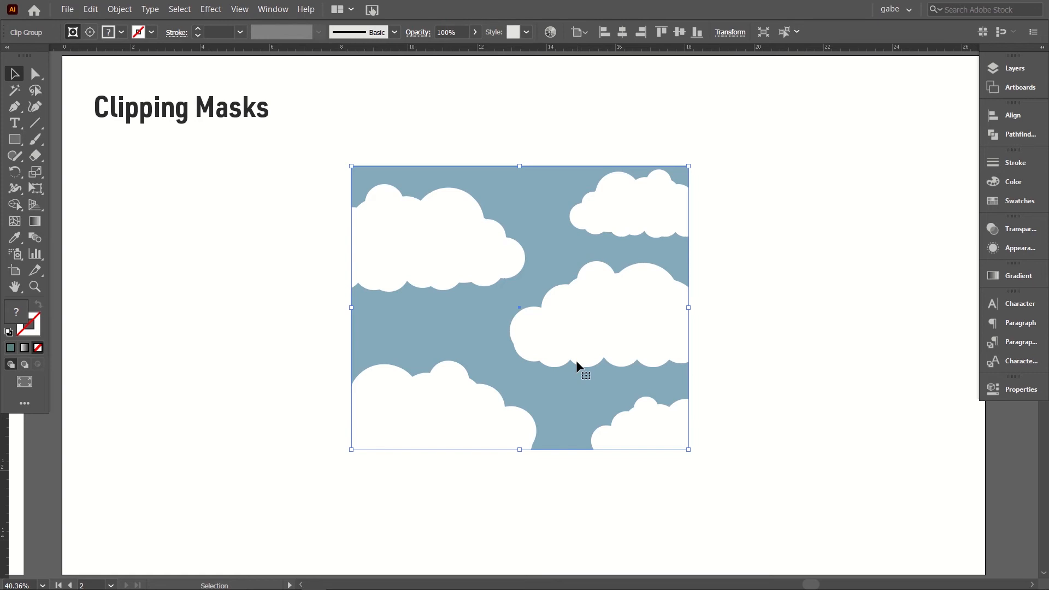
double_click(535, 330)
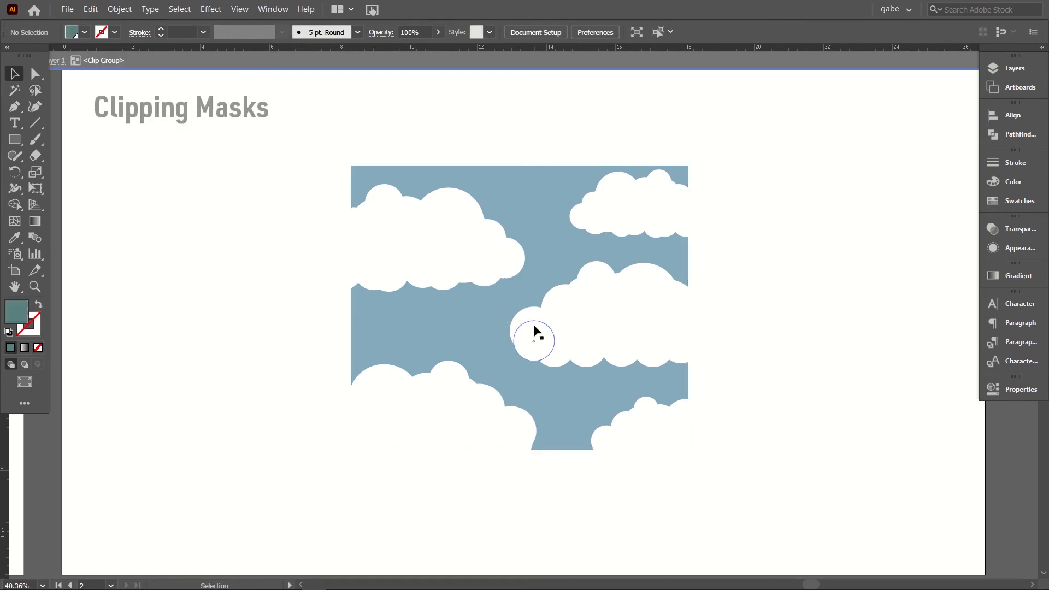
click(447, 257)
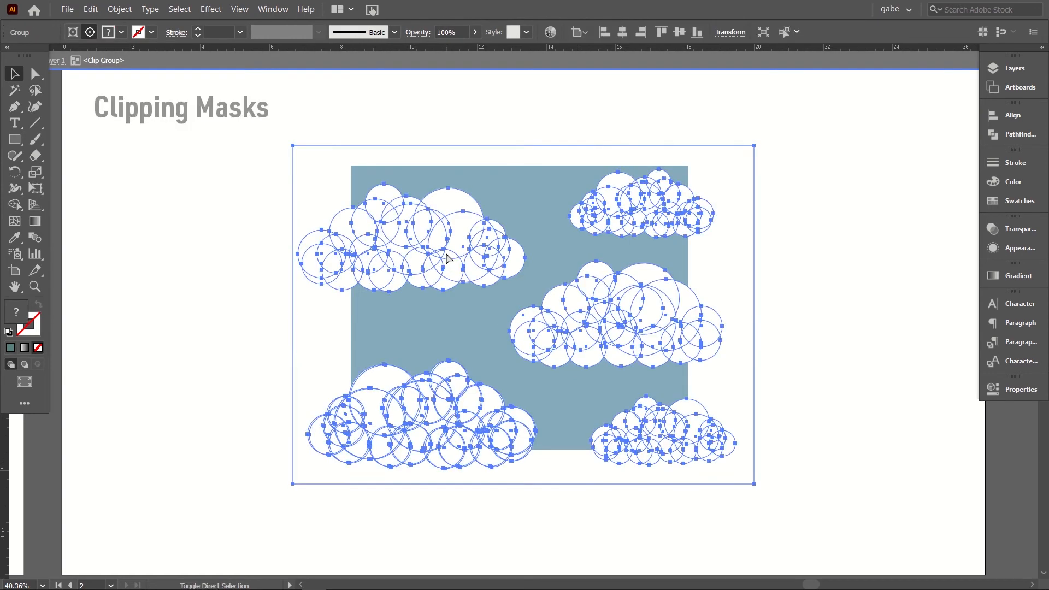
key(ctrl+shift+g)
Step: Move the upper-left cloud down, shift the middle-right cloud outward, and nudge the two lower clouds within the mask
drag(397, 265, 387, 293)
drag(611, 323, 644, 324)
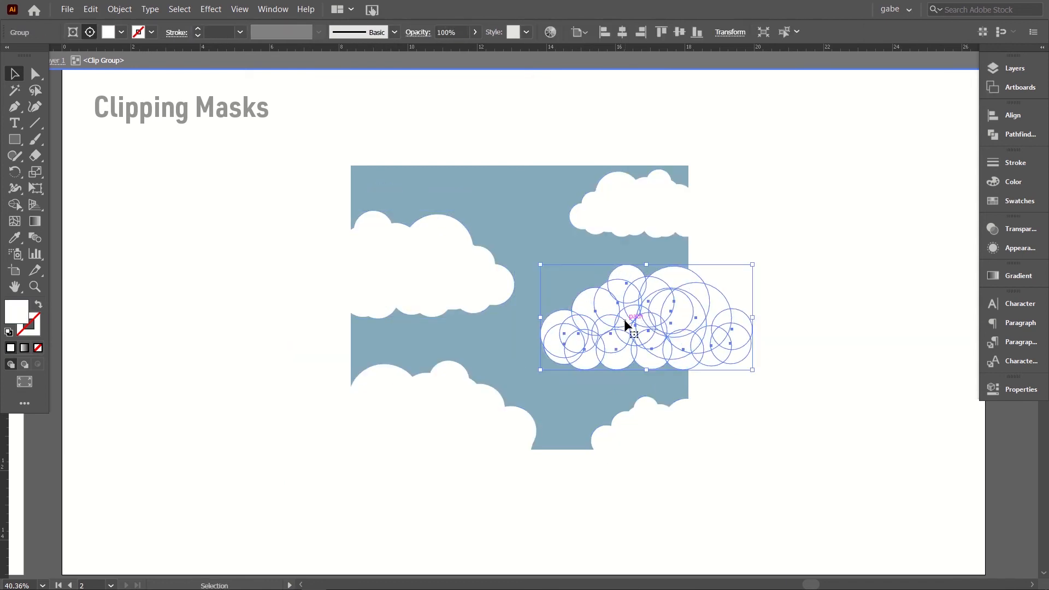
drag(497, 405, 483, 419)
drag(660, 436, 644, 436)
Step: Narrow the clipping rectangle by pulling its right and left edges inward
click(688, 252)
drag(688, 307, 643, 307)
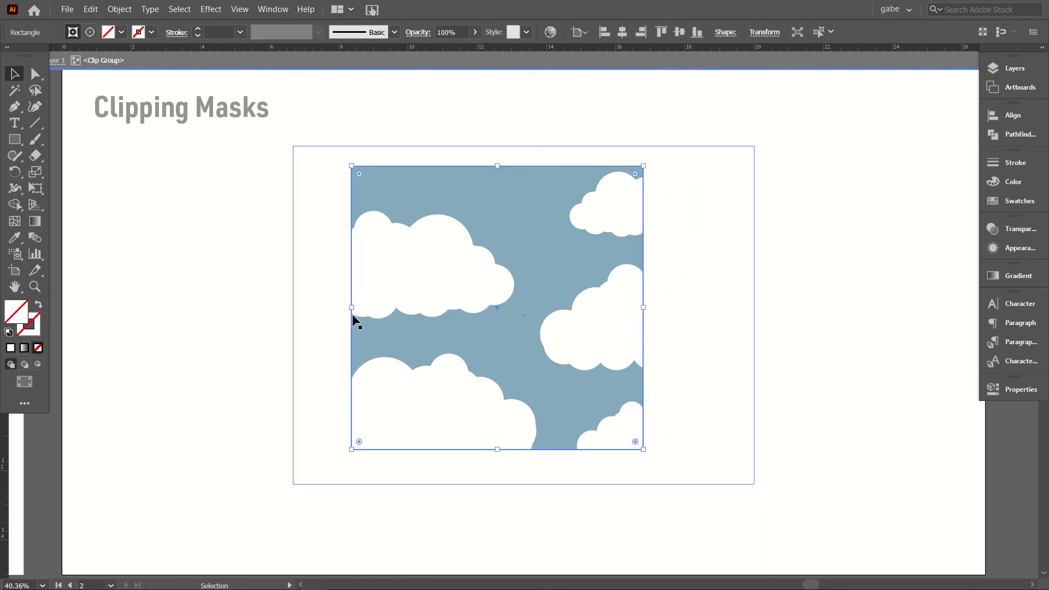
drag(351, 307, 411, 308)
Step: Recolor the blue background rectangle behind the clouds to light blue b0d9ea and exit isolation mode
click(533, 241)
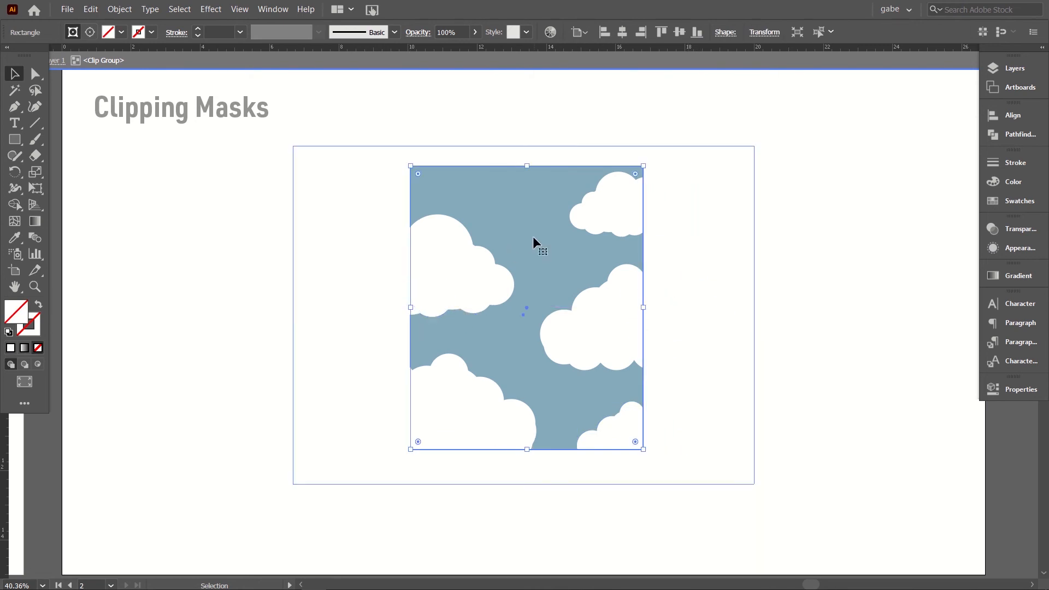
double_click(24, 313)
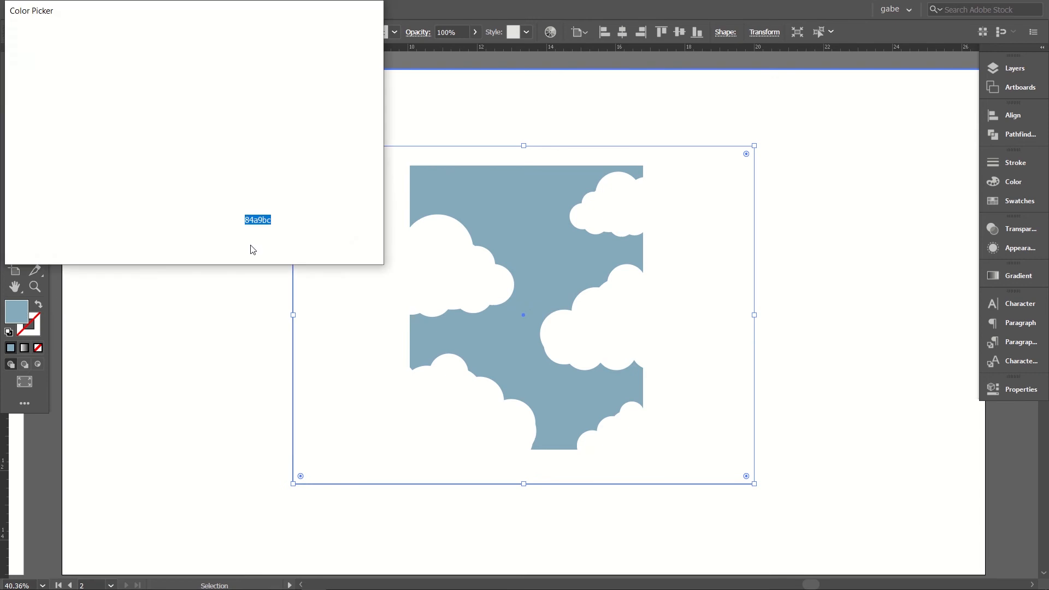
drag(77, 103, 60, 64)
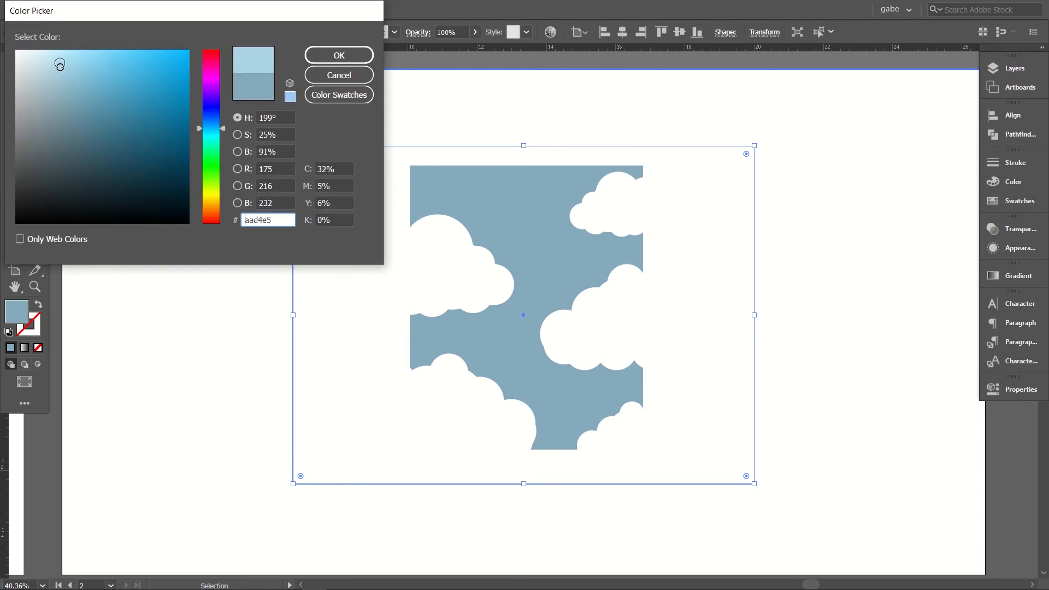
click(359, 58)
click(488, 86)
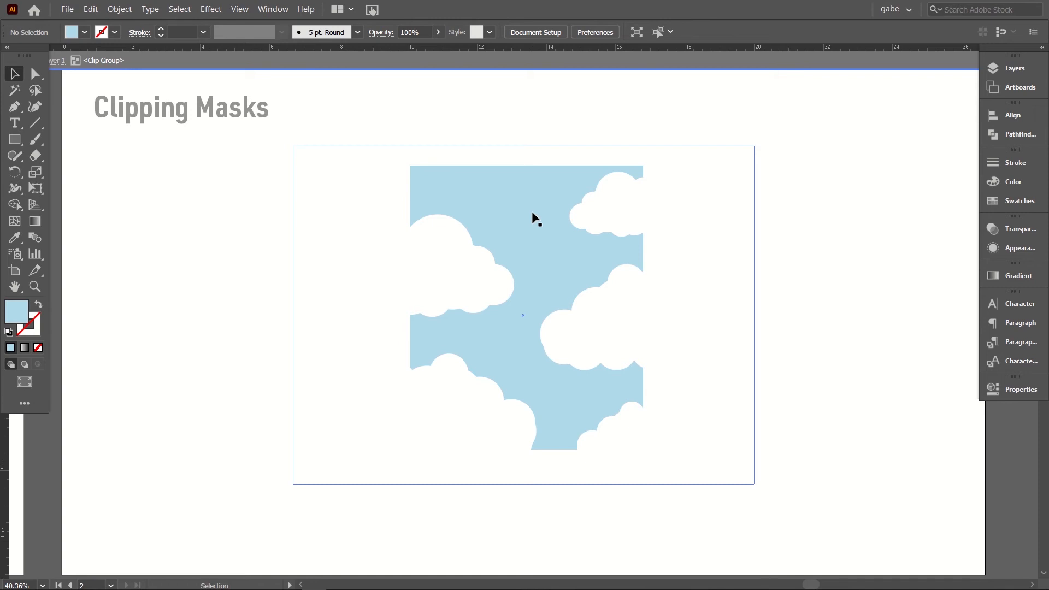
key(Escape)
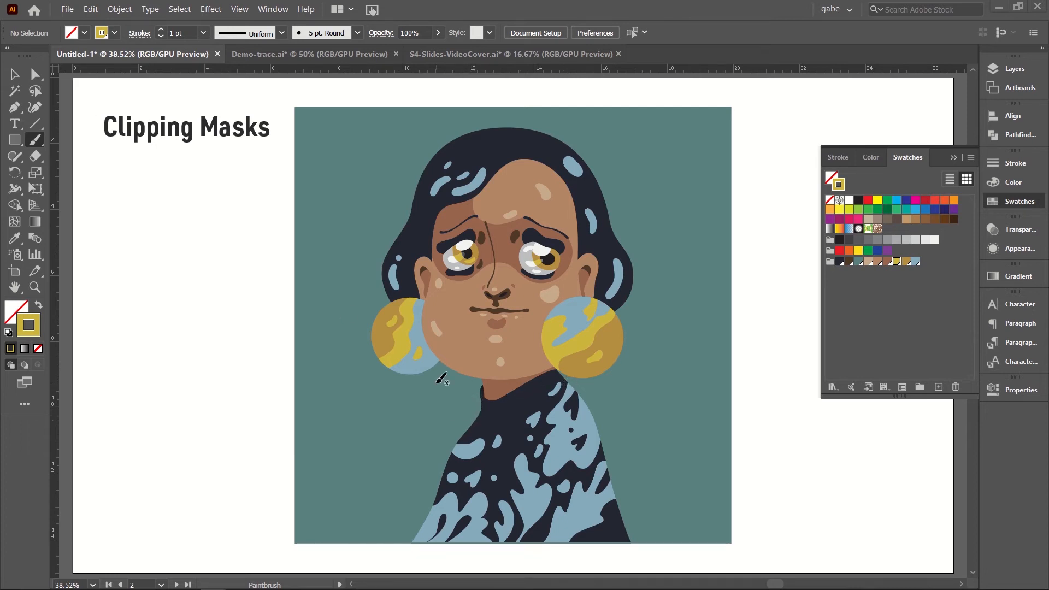
Step: Paint a loose yellow zigzag scribble with the Paintbrush across the portrait's patterned top, extending past both sides
click(39, 140)
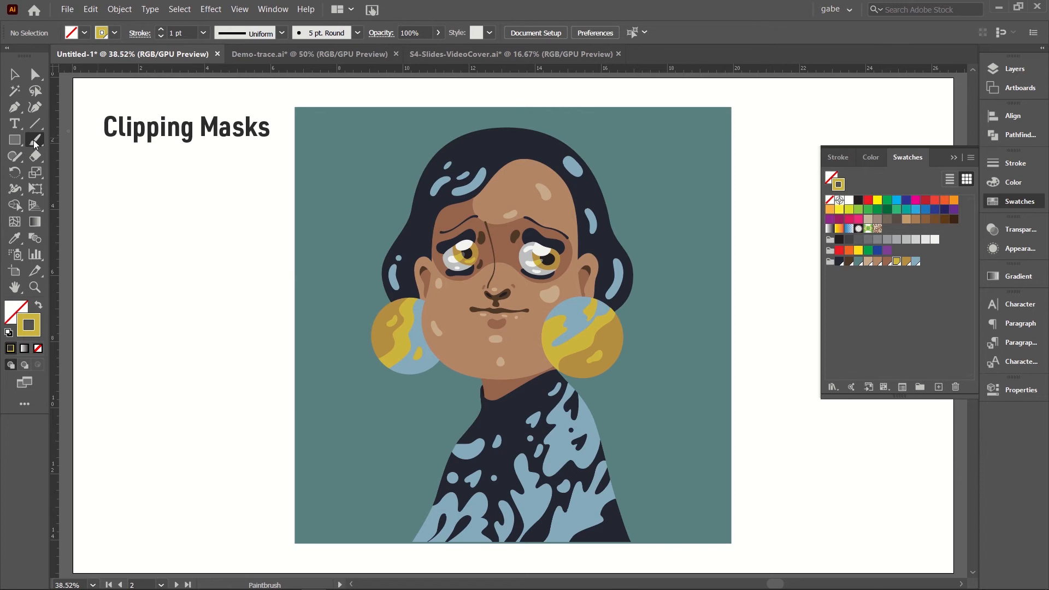
mouse_move(461, 393)
mouse_down()
mouse_move(614, 388)
mouse_move(481, 438)
mouse_move(426, 435)
mouse_move(646, 441)
mouse_move(506, 486)
mouse_move(422, 471)
mouse_move(673, 505)
mouse_move(597, 529)
mouse_move(392, 515)
mouse_move(369, 543)
mouse_move(673, 535)
mouse_move(650, 495)
mouse_move(498, 514)
mouse_move(421, 465)
mouse_move(643, 462)
mouse_move(425, 449)
mouse_move(629, 395)
mouse_move(560, 388)
mouse_move(443, 415)
mouse_up()
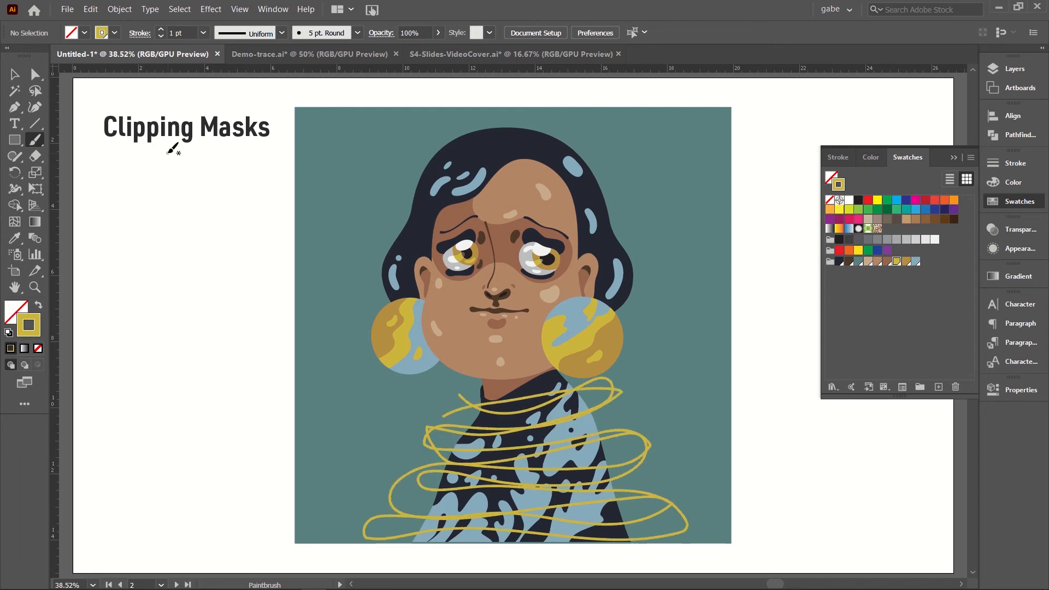
click(14, 69)
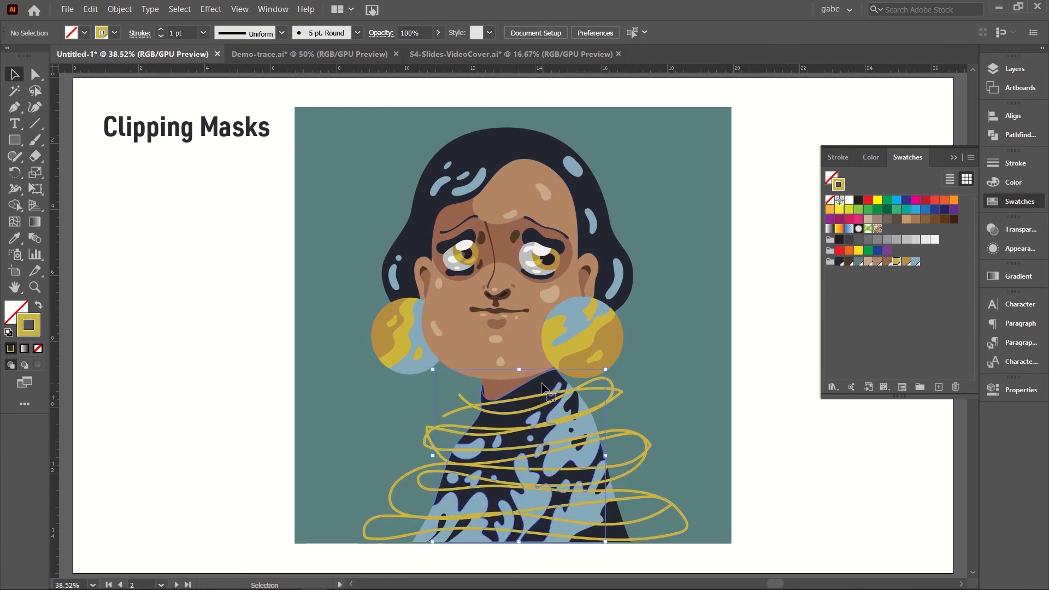
Step: Copy the dark patterned shape of the portrait's top and paste the copy in front of the scribble
click(542, 385)
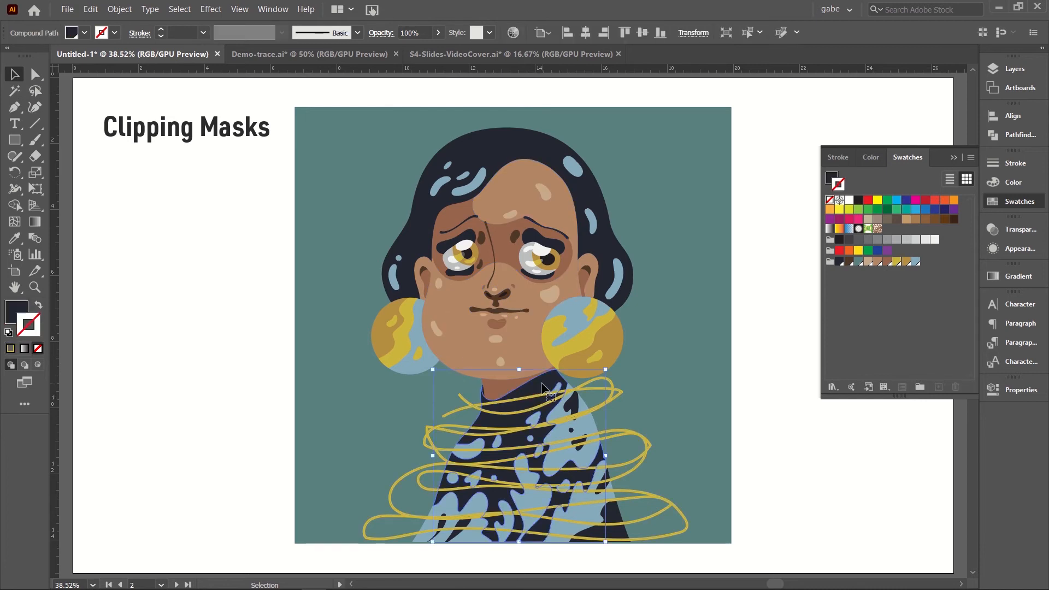
click(120, 9)
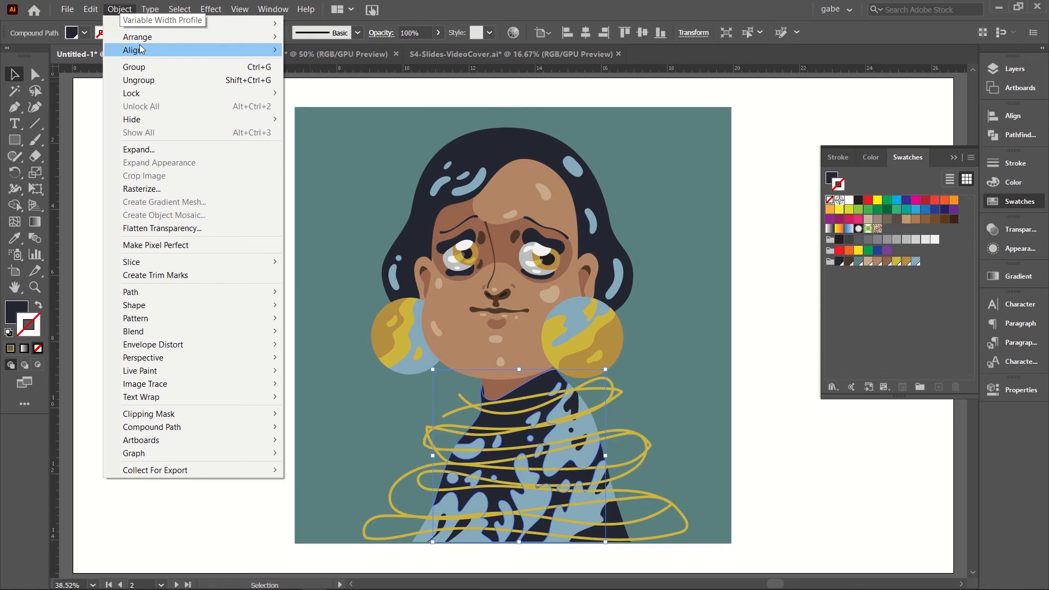
mouse_move(91, 9)
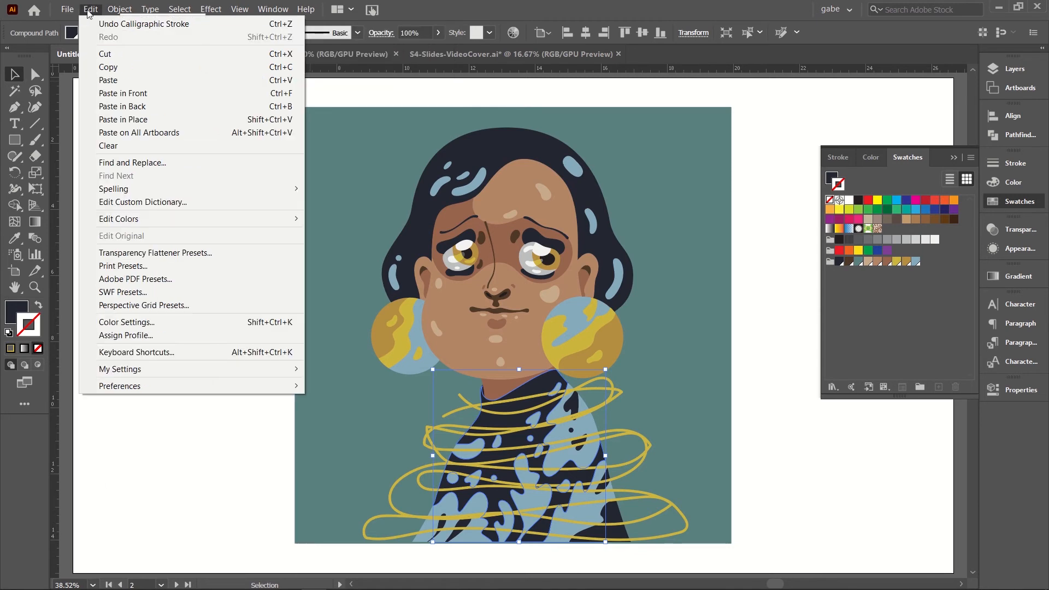
click(107, 66)
click(222, 293)
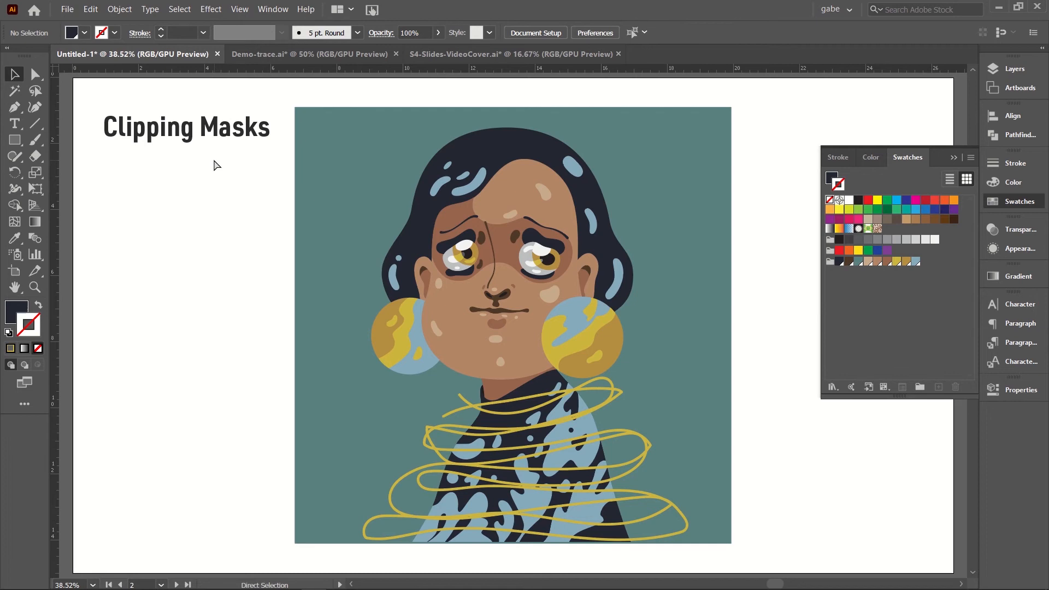
key(ctrl+f)
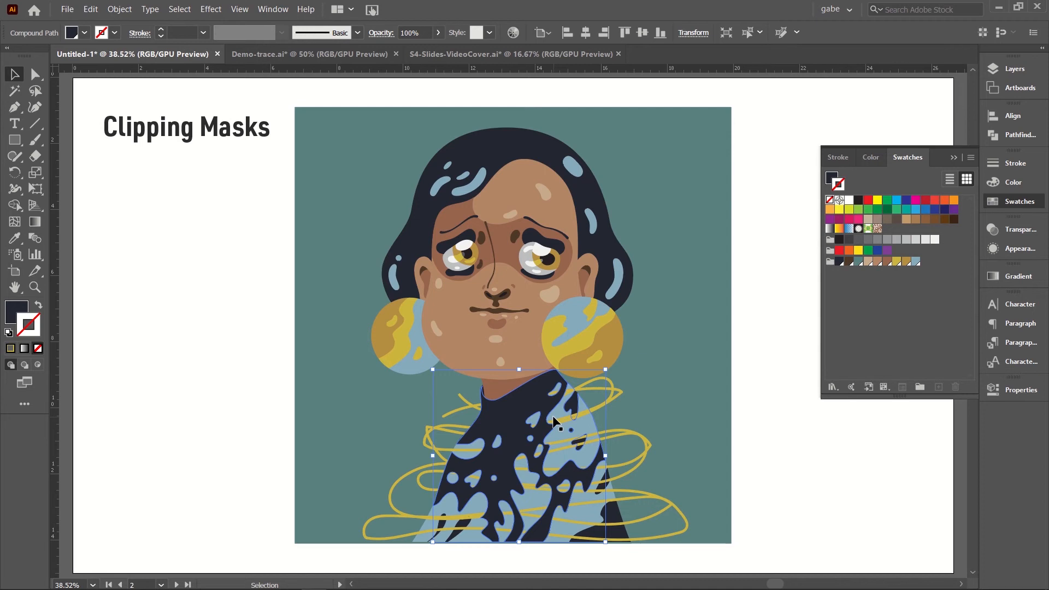
Step: Select the pasted top shape together with the yellow scribble and make a clipping mask from them
shift+click(617, 395)
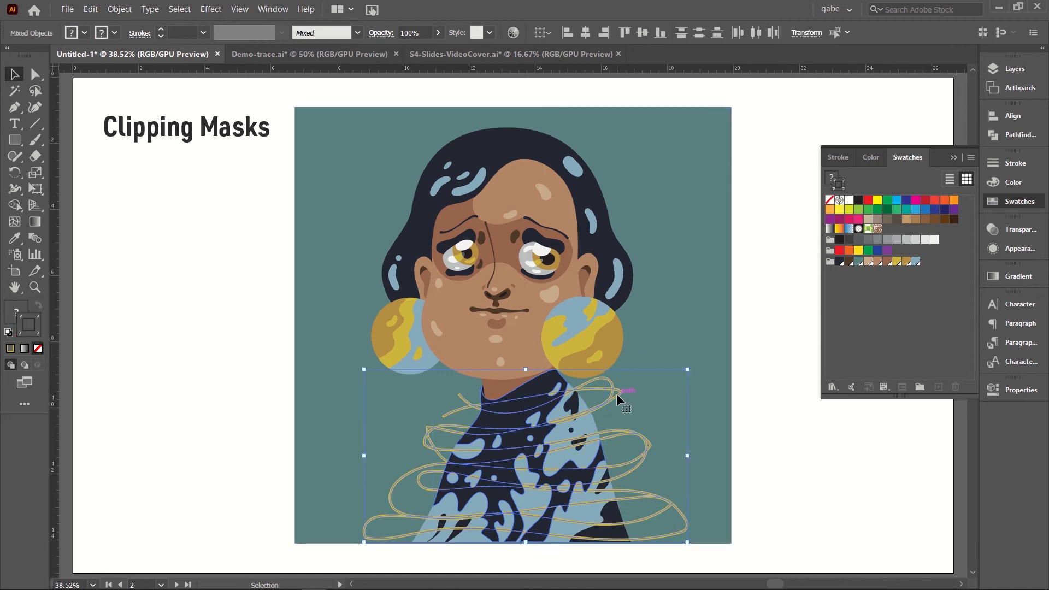
click(120, 11)
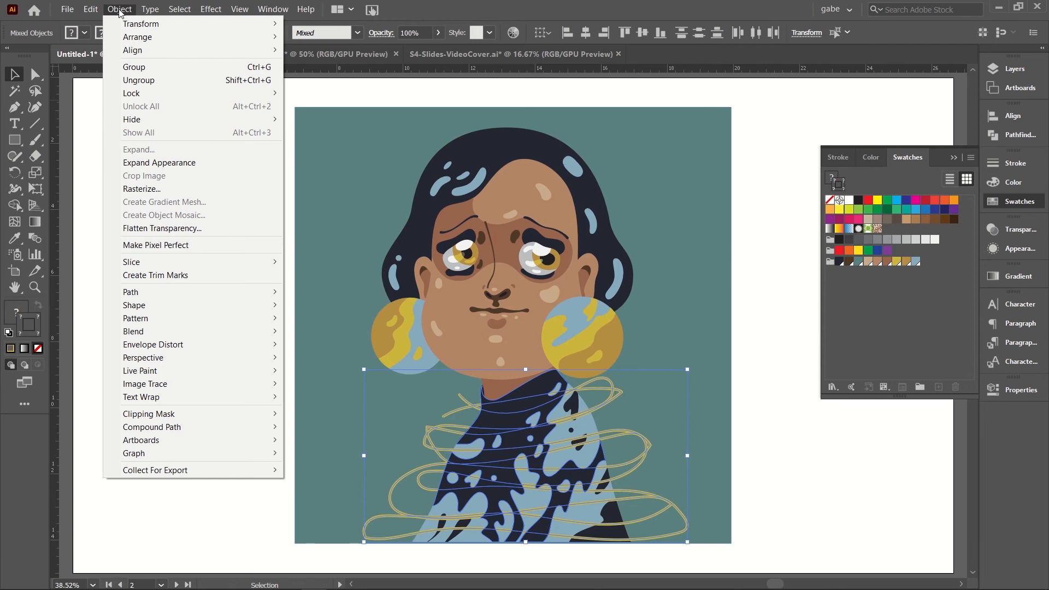
mouse_move(142, 419)
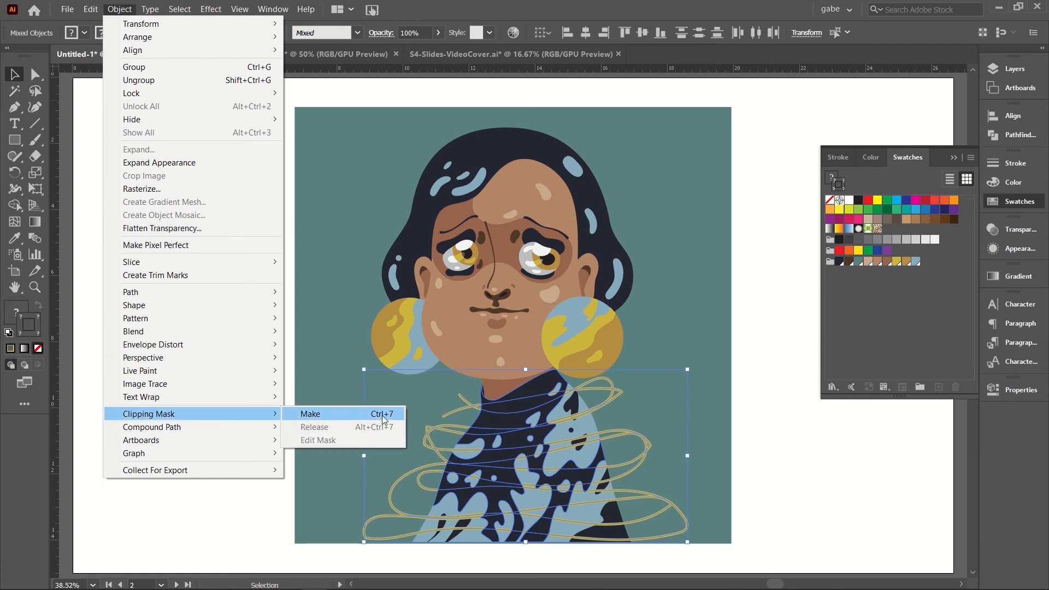
click(336, 420)
click(339, 454)
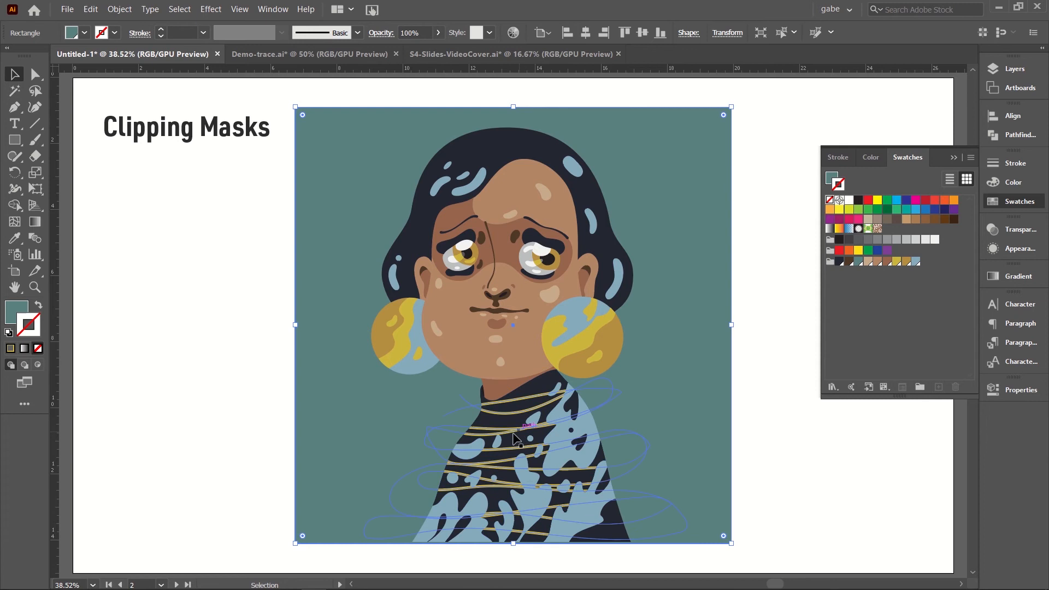
click(210, 437)
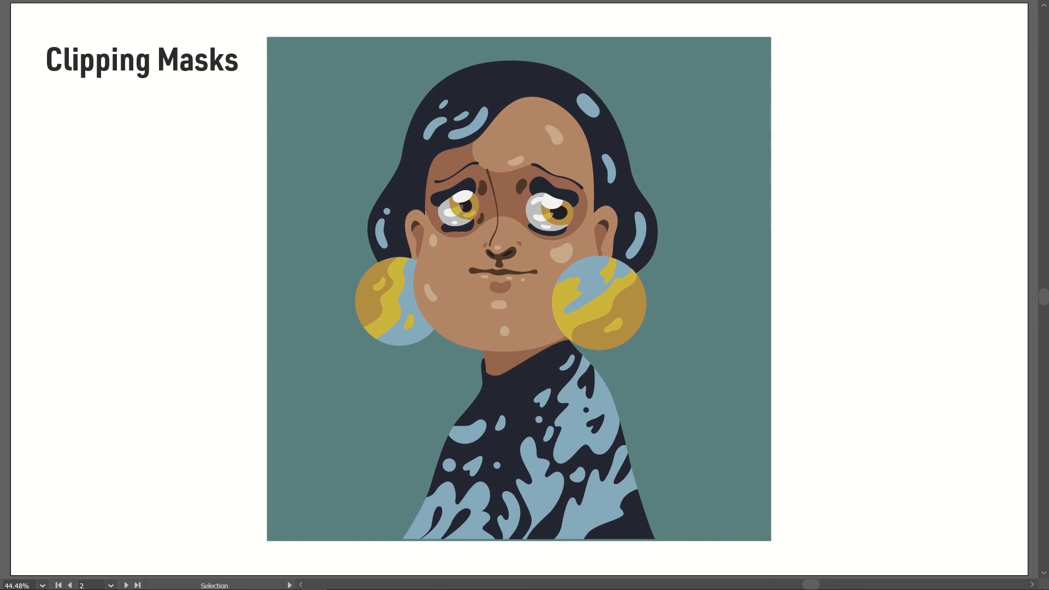
Step: Paste the gold foil image over the portrait and enlarge it to slightly wider than the teal background square
key(ctrl+v)
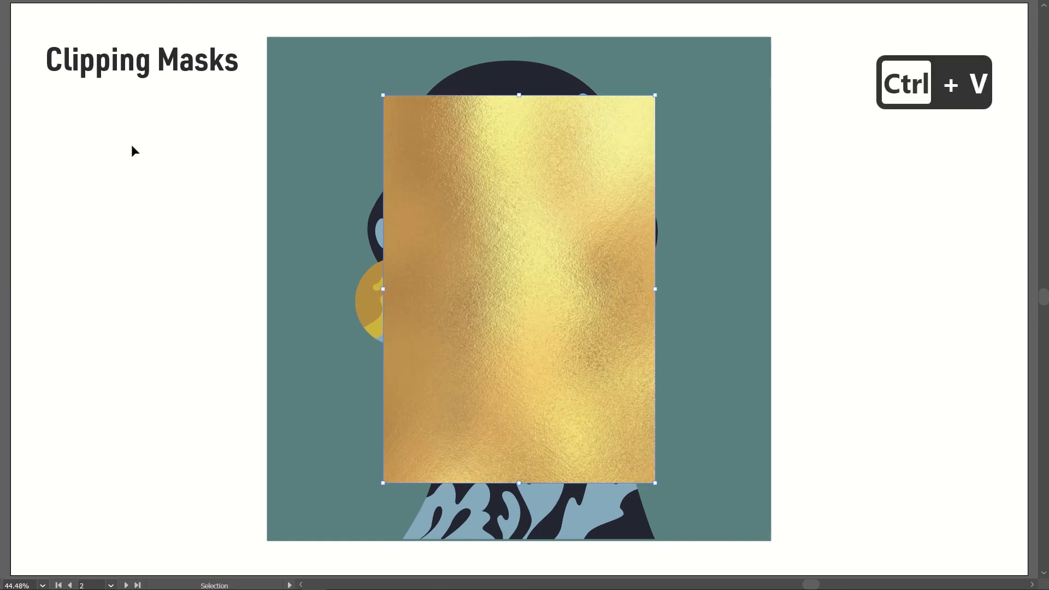
drag(408, 172, 301, 101)
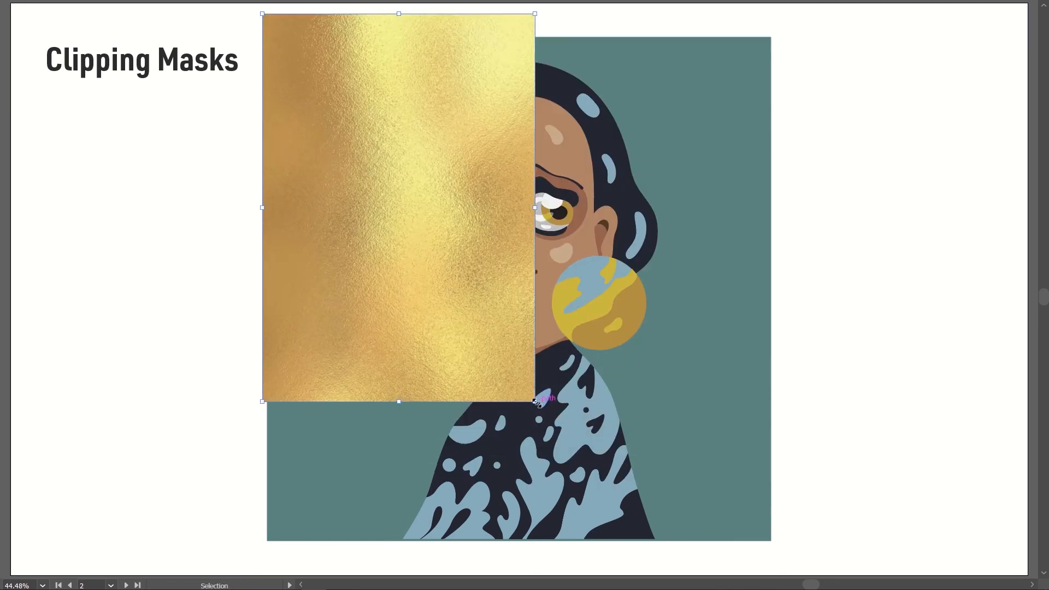
shift+click(543, 418)
drag(776, 588, 836, 508)
scroll(761, 377, up, 10)
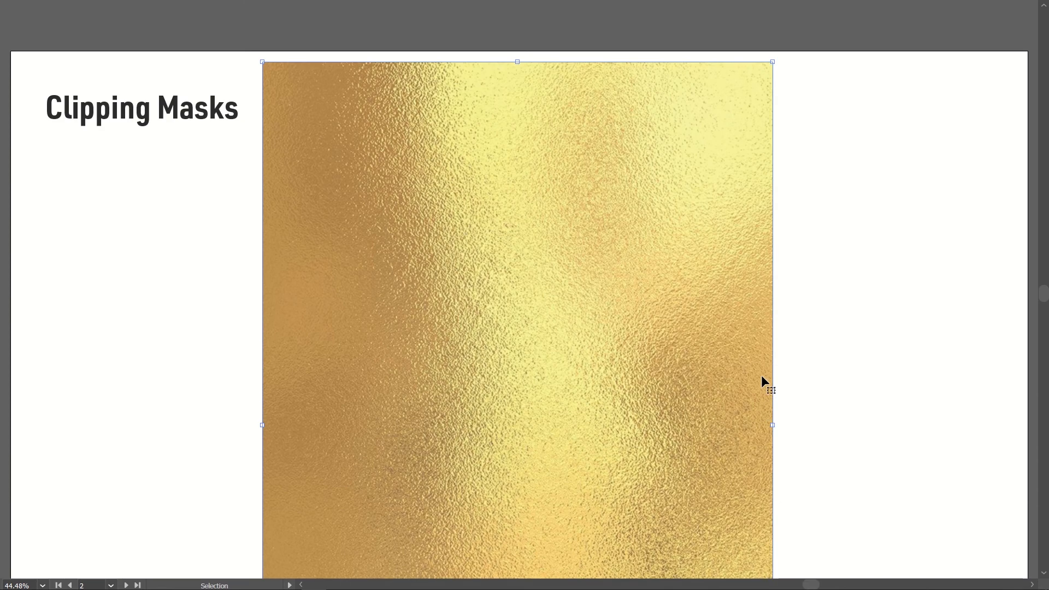
Step: Position the gold foil image so it extends beyond the teal square on all sides, and send it to back
drag(671, 382, 668, 342)
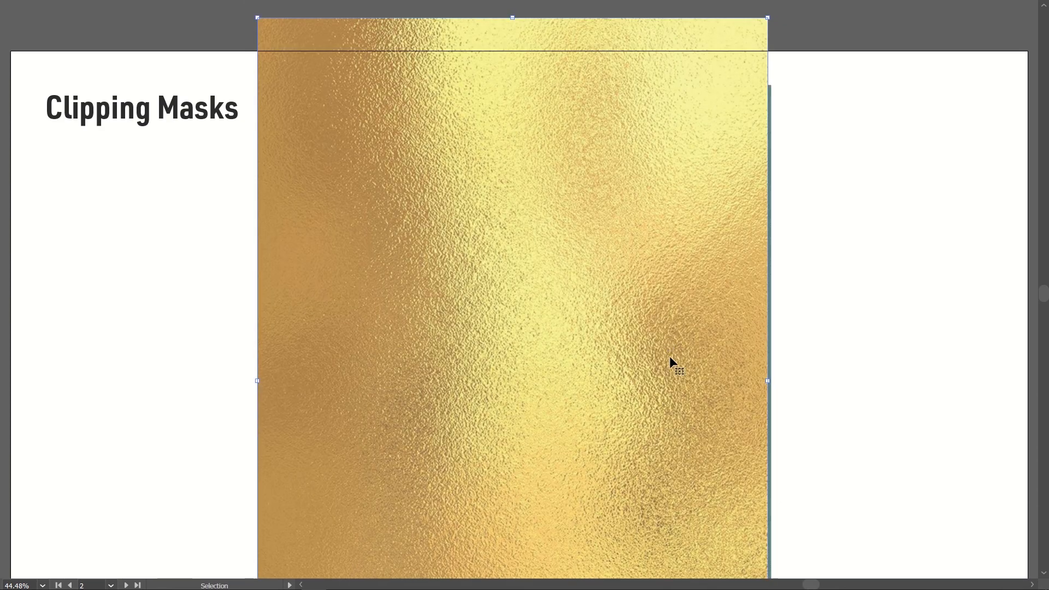
key(Escape)
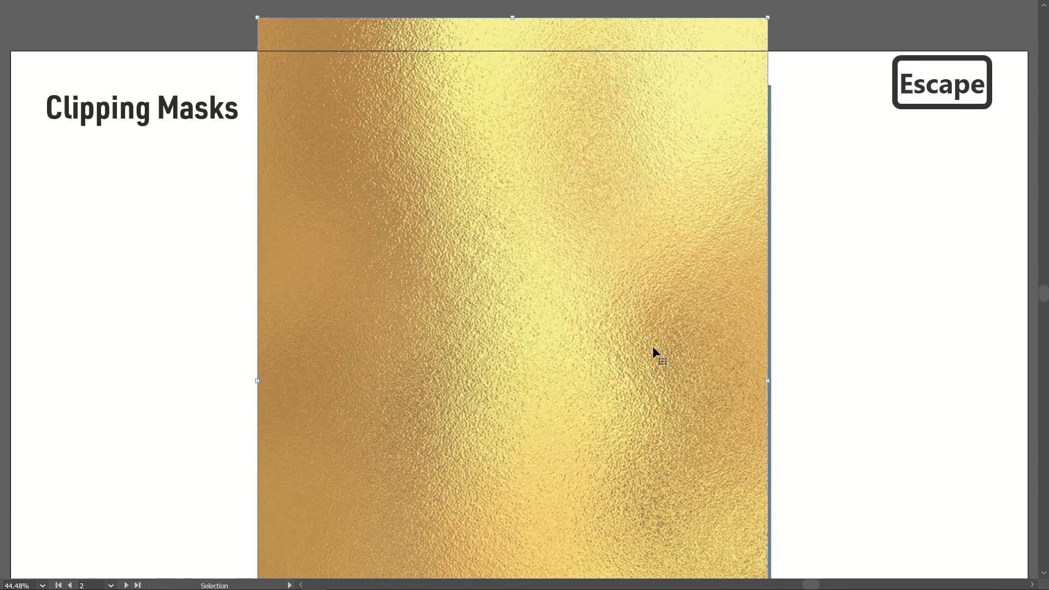
drag(653, 350, 660, 360)
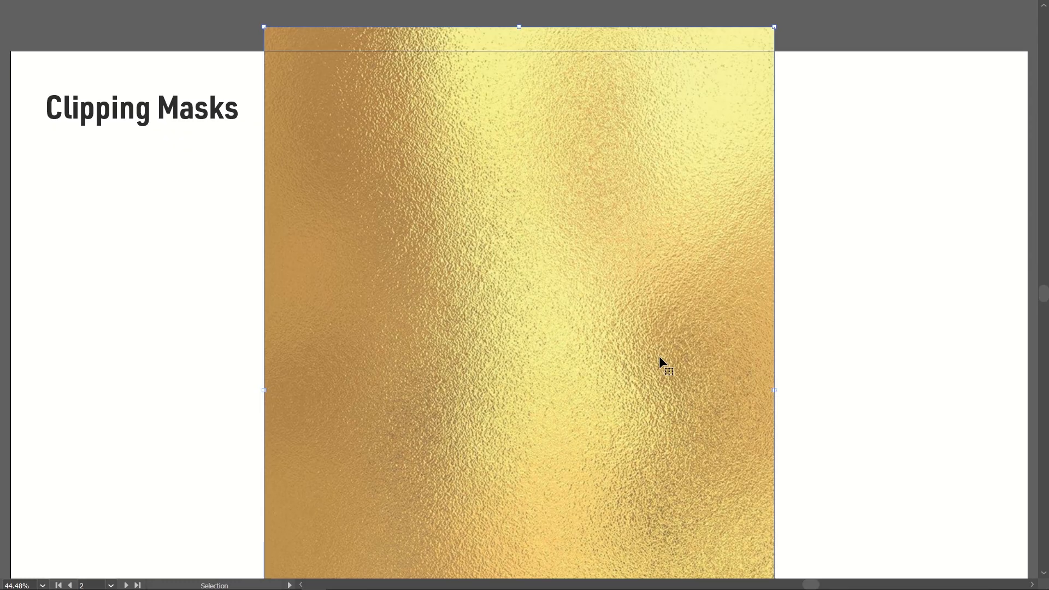
key(ctrl+0)
key(ctrl+shift+bracketleft)
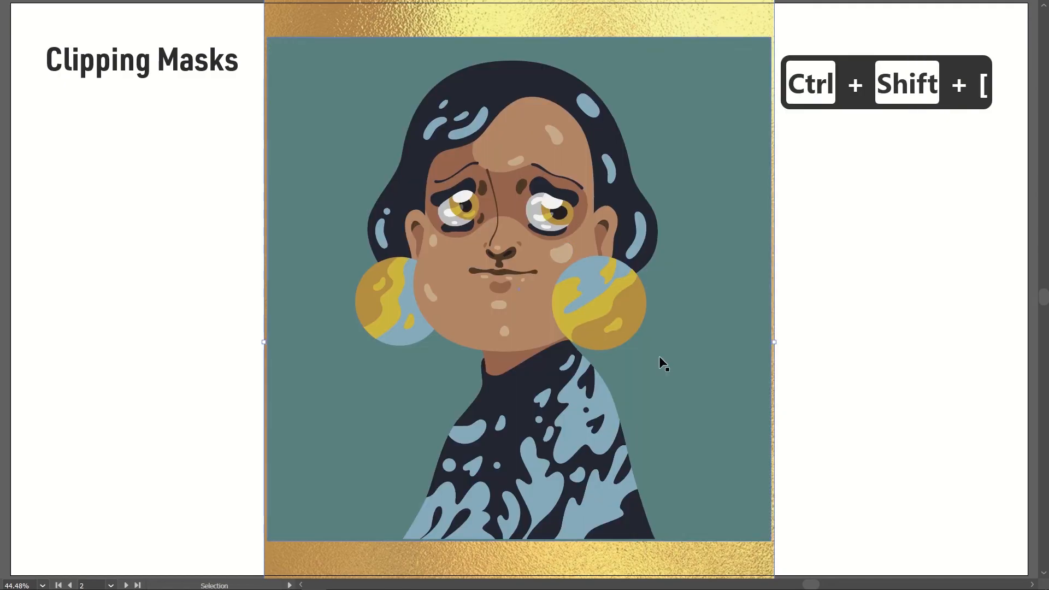
Step: Select the teal background square together with the gold foil image and make a clipping mask from them
click(329, 162)
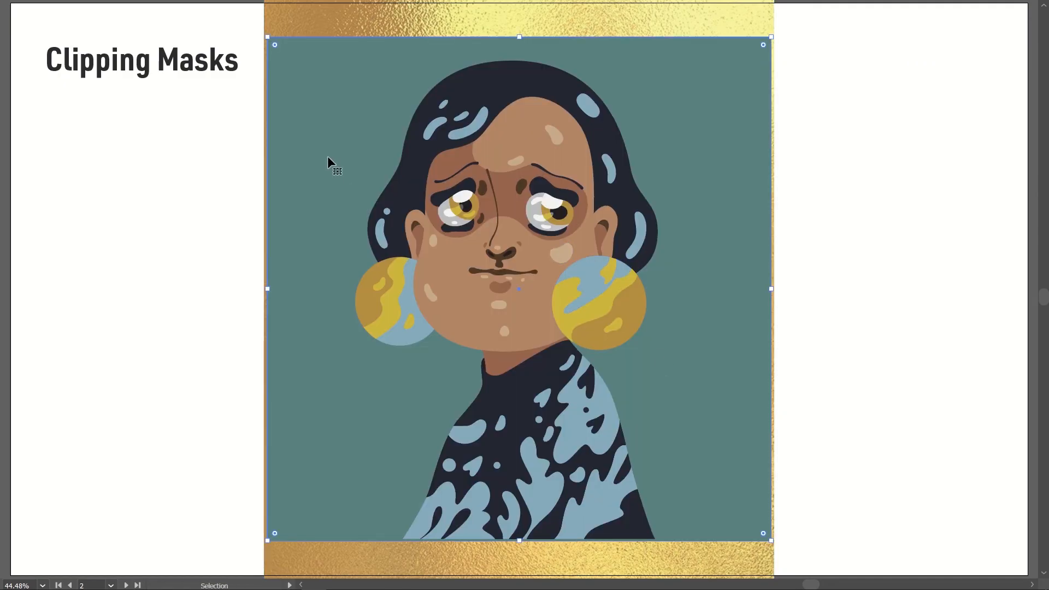
shift+click(350, 18)
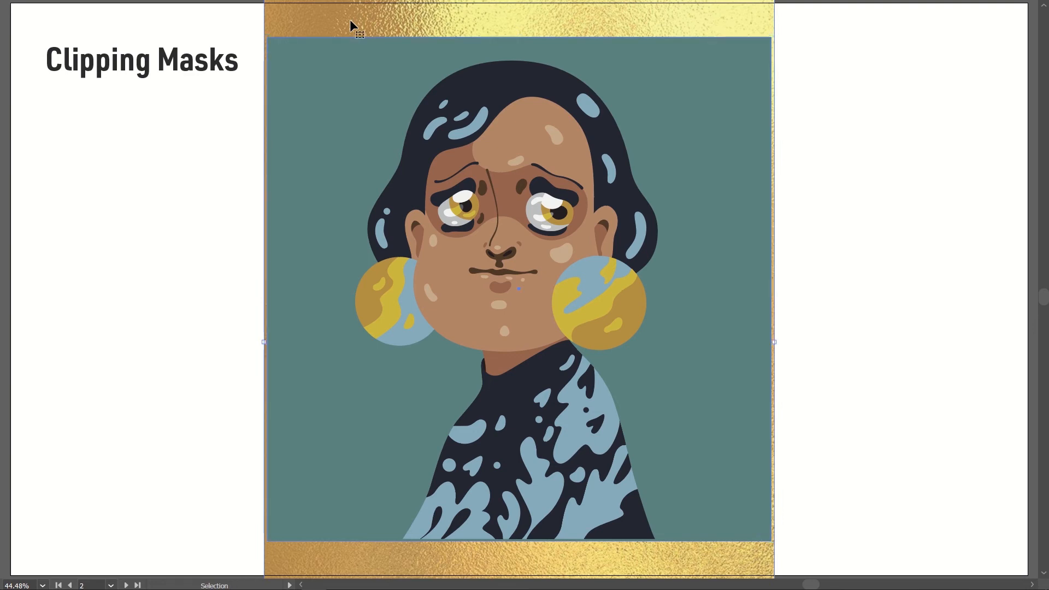
key(ctrl+7)
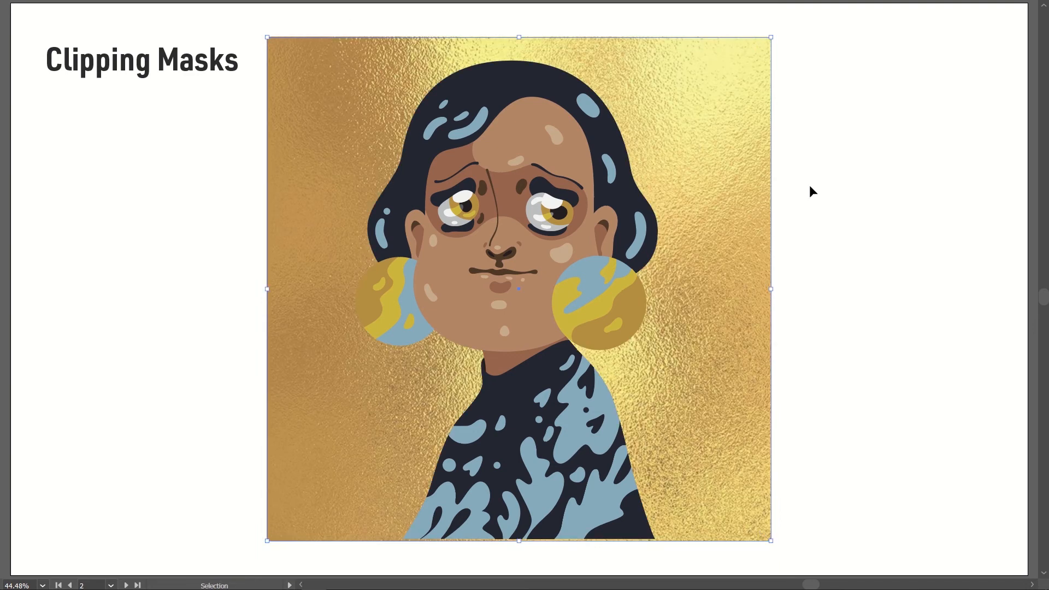
click(845, 289)
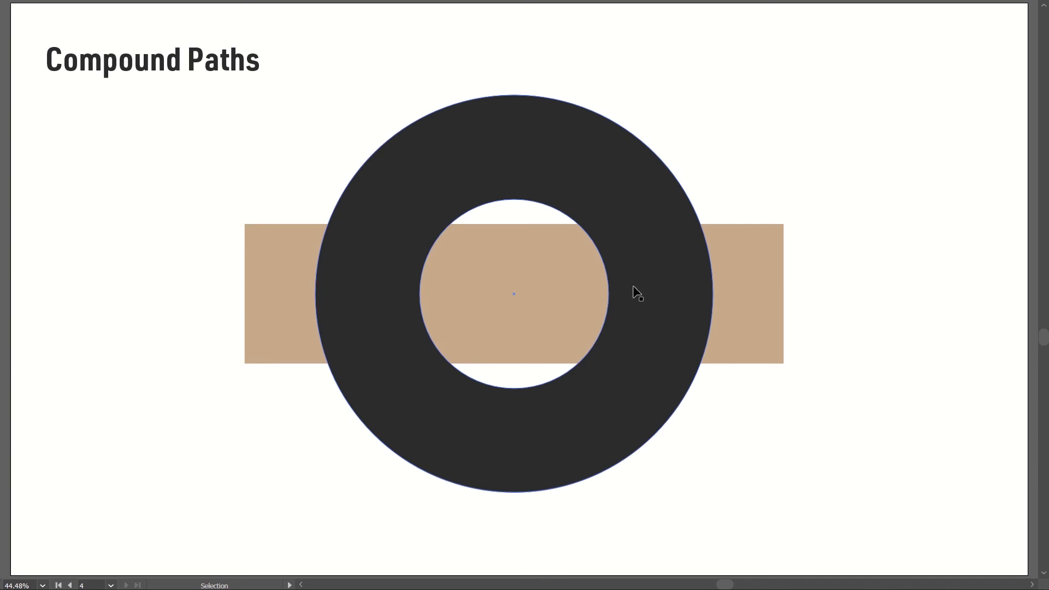
Step: Isolate the dark ring compound path and examine its outer and inner circles separately
double_click(502, 111)
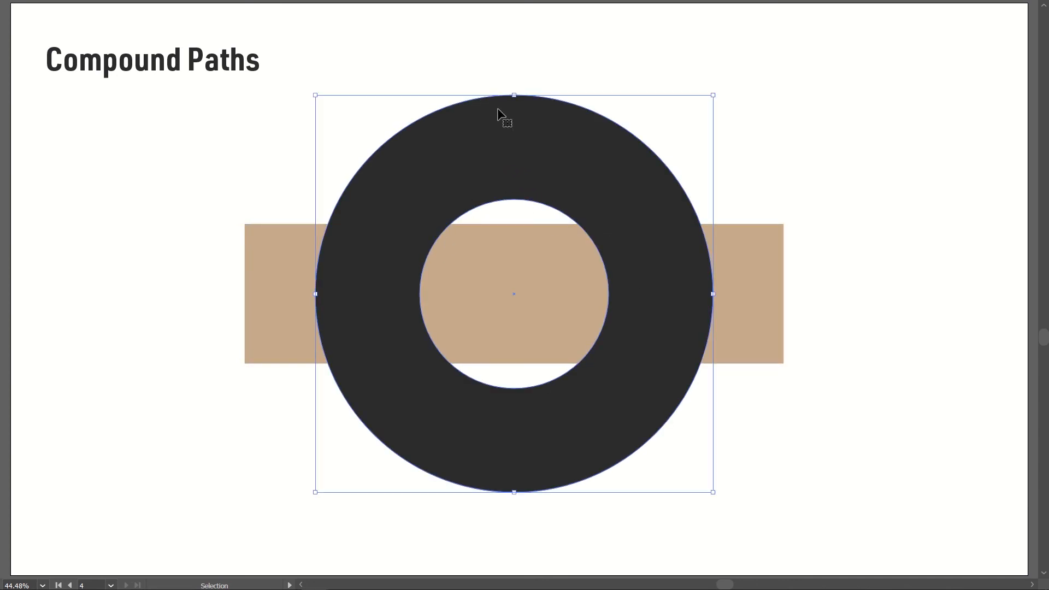
click(508, 98)
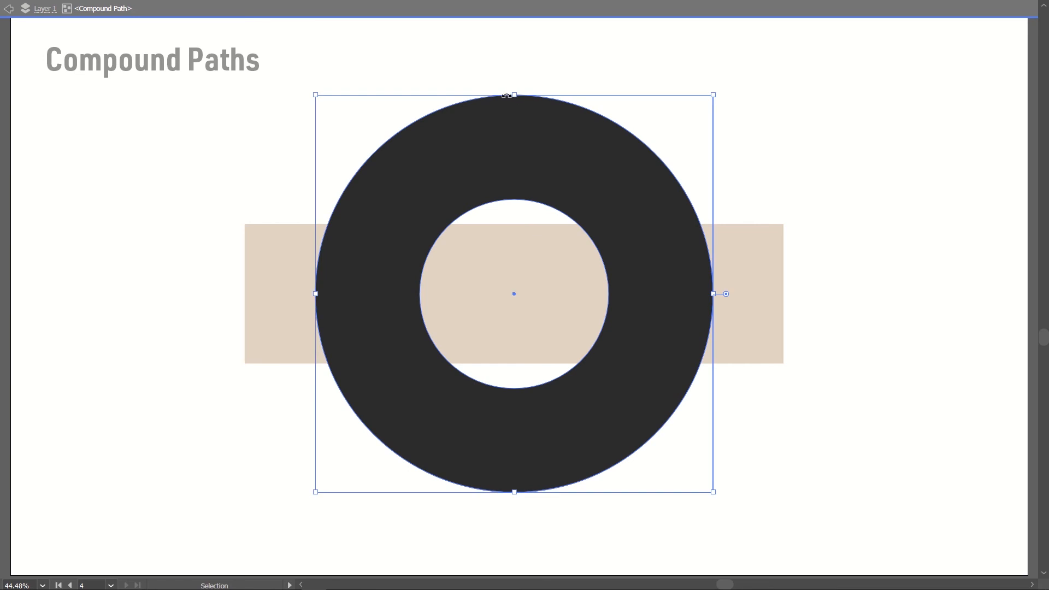
click(510, 204)
drag(487, 195, 537, 189)
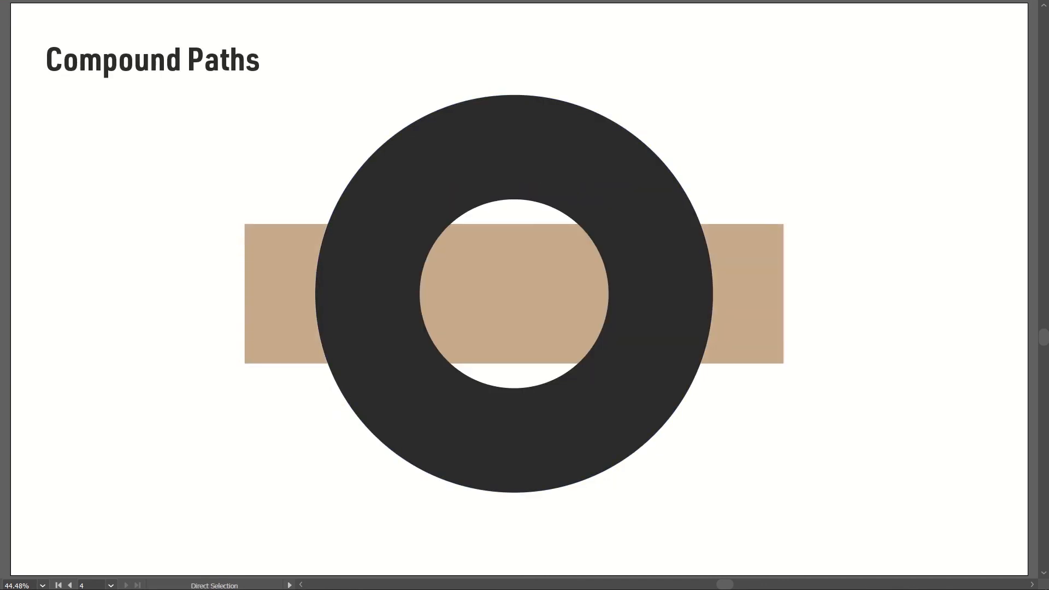
Step: Select the outer circle's top anchor point and swap the ring compound path's fill and stroke
click(510, 120)
drag(445, 66, 522, 160)
key(x)
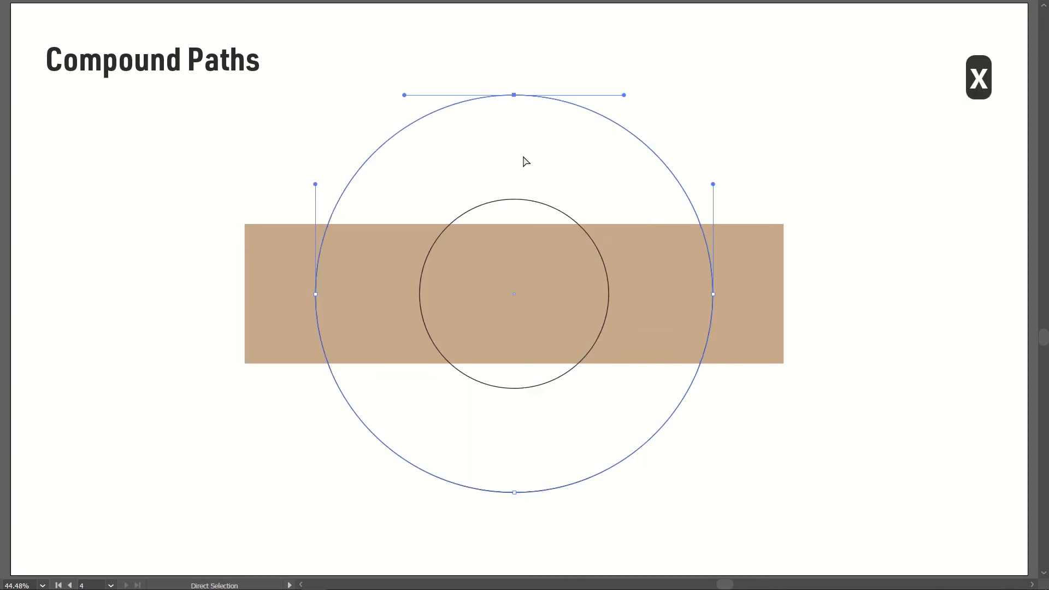
click(545, 50)
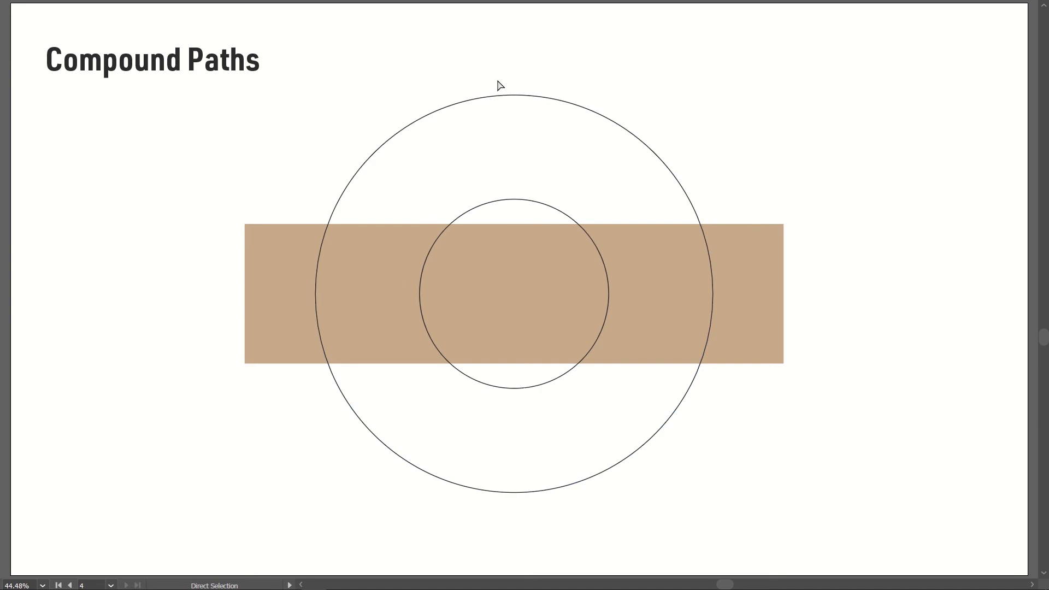
Step: Directly select the outer circle's top anchor point and set the stroke color to red
drag(490, 70, 529, 123)
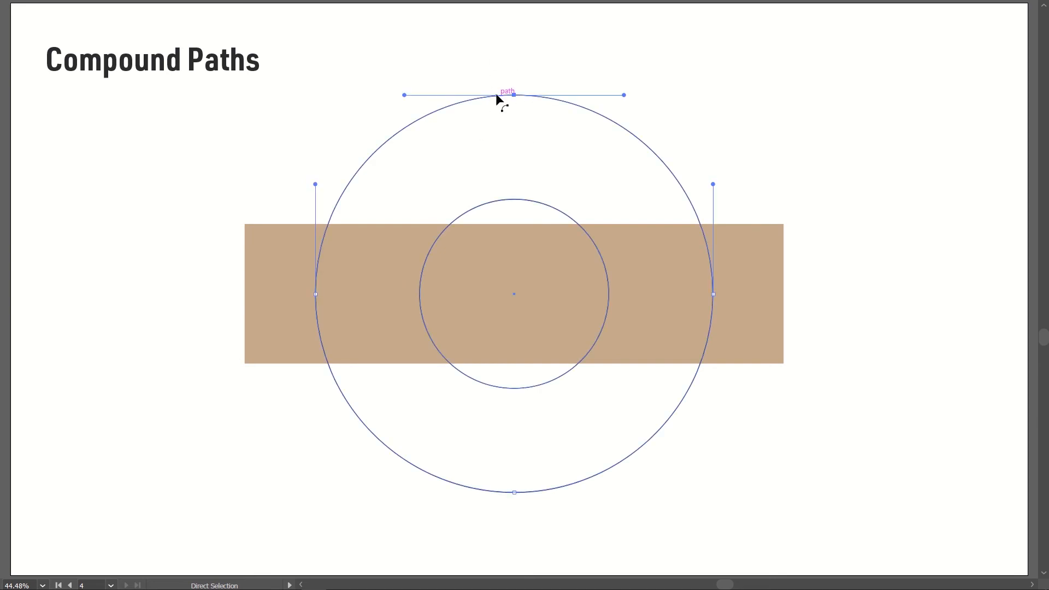
key(Tab)
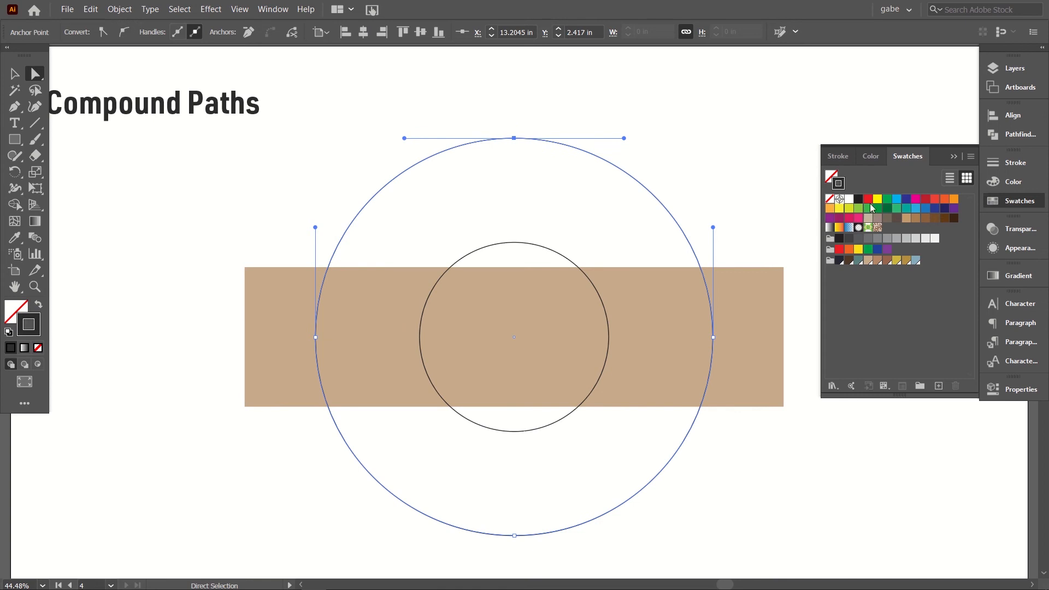
click(869, 200)
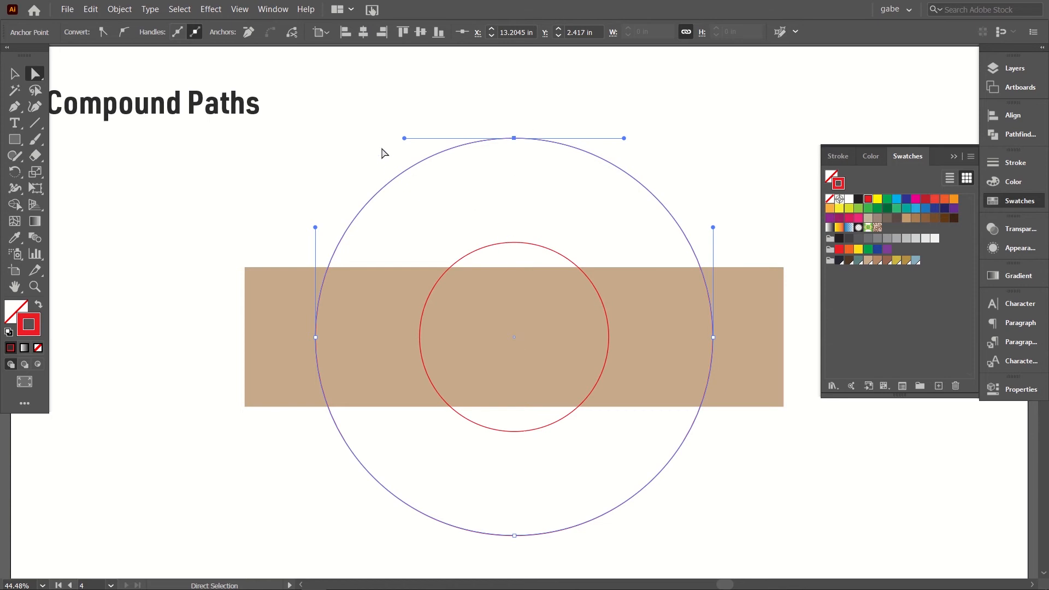
Step: Directly select the inner circle's top anchor point and apply a dashed stroke with 12 pt dashes
drag(452, 116, 534, 260)
drag(538, 215, 497, 252)
click(998, 163)
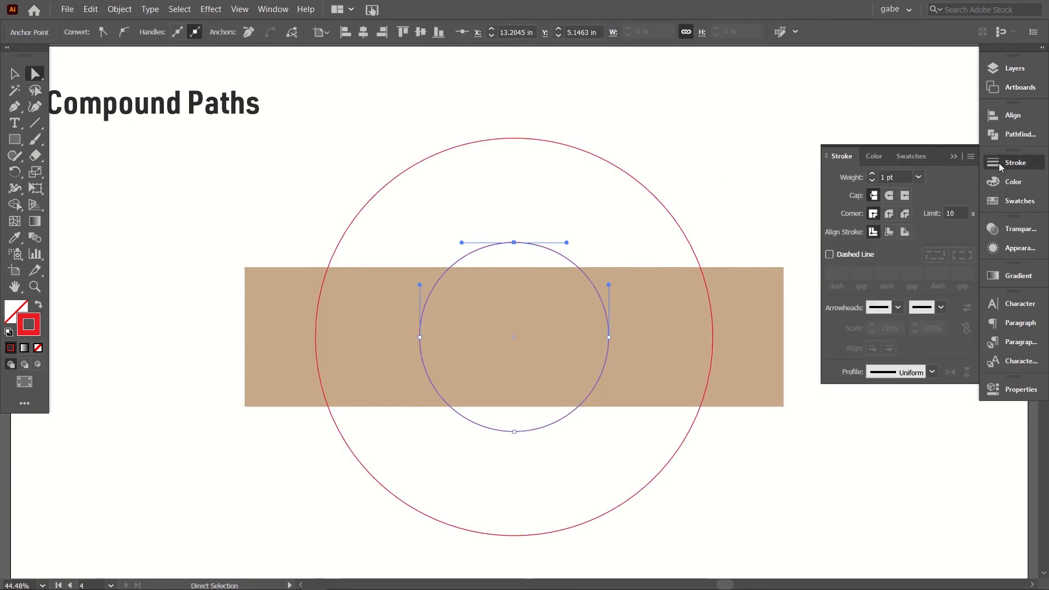
click(830, 254)
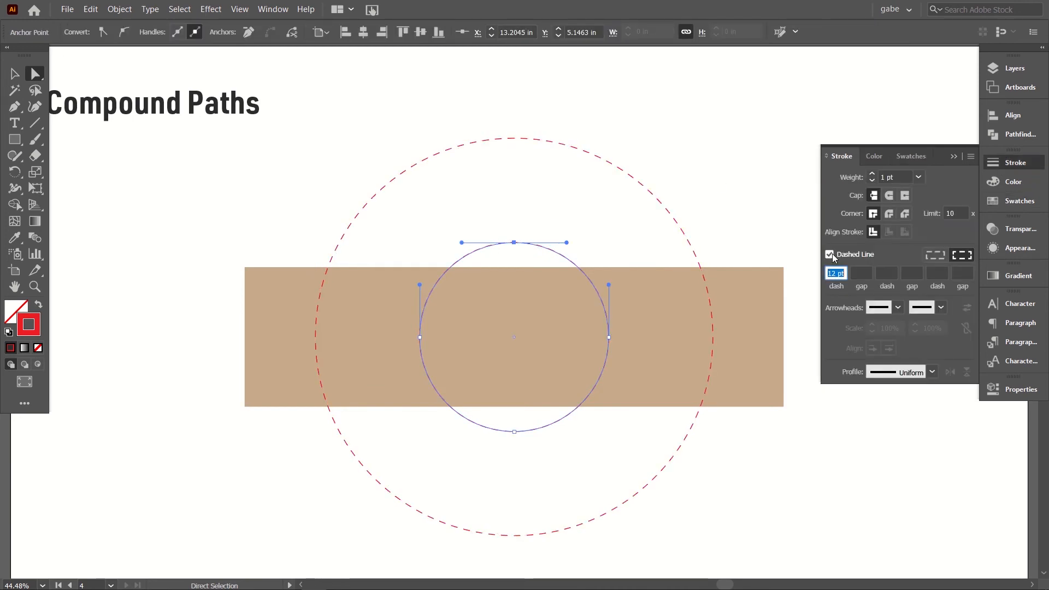
click(533, 187)
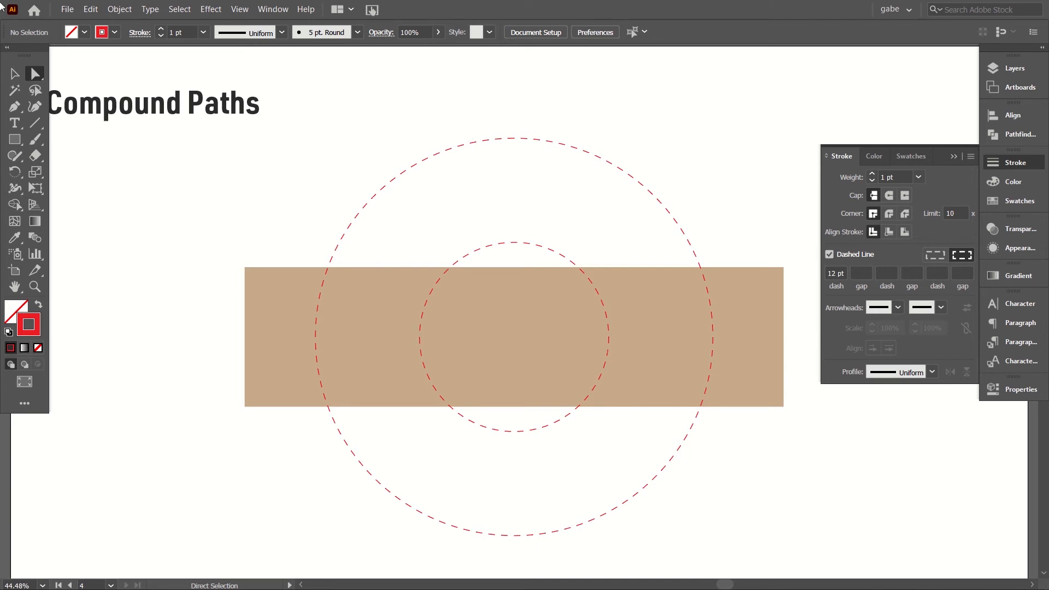
Step: Isolate the compound path, place copies of its inner circle to the left and lower right of the large circle, and exit isolation
key(v)
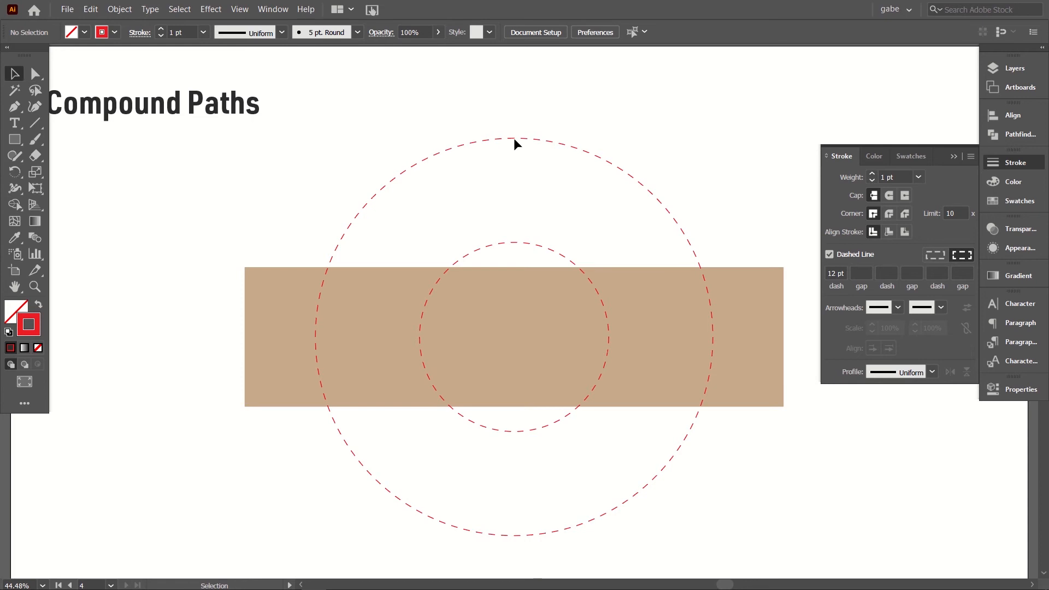
click(514, 139)
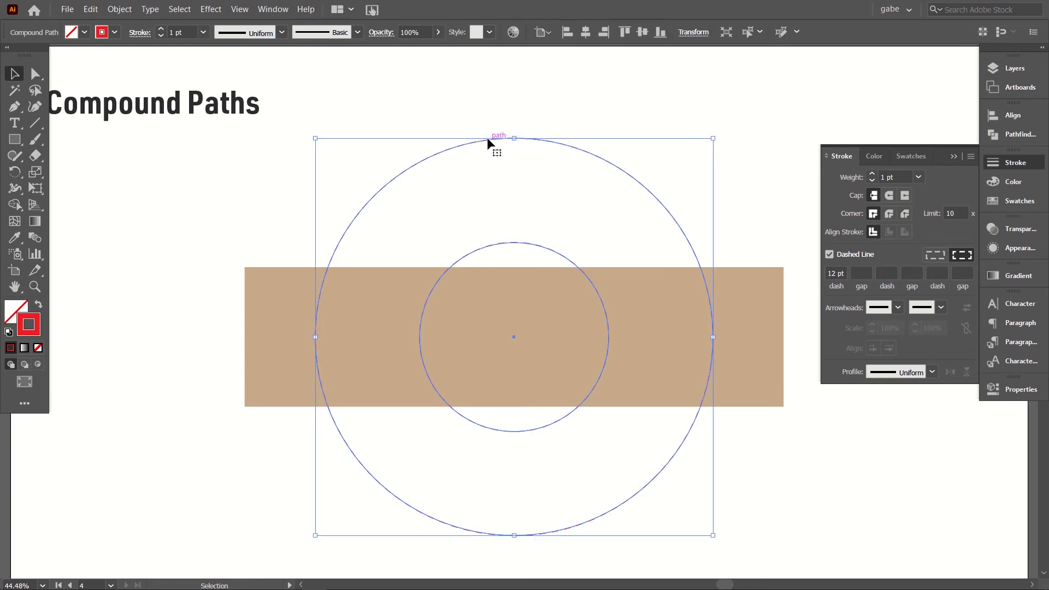
double_click(488, 139)
click(489, 145)
drag(476, 252, 139, 195)
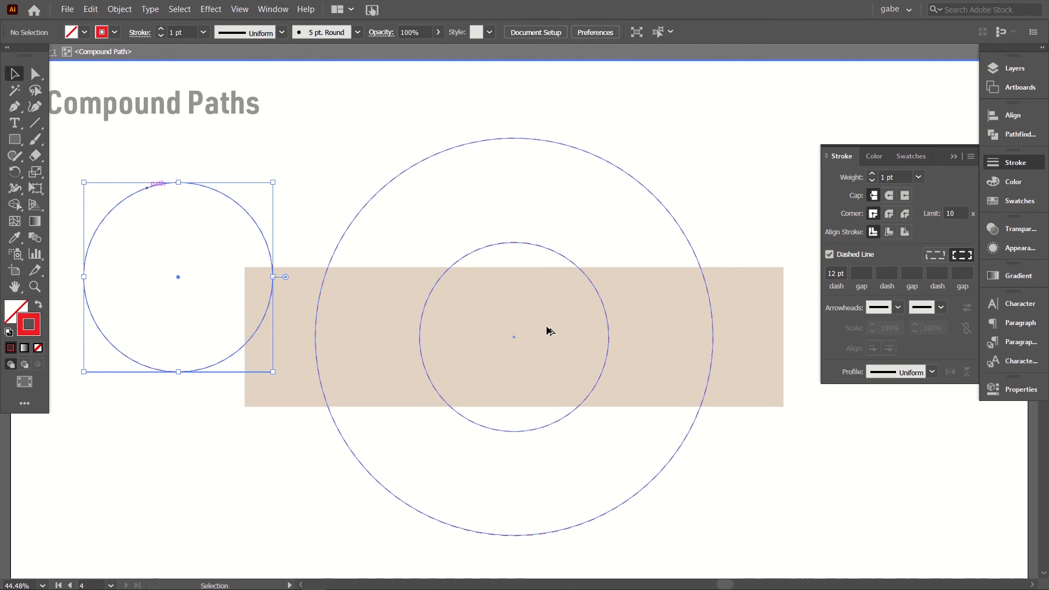
mouse_move(474, 424)
mouse_down()
mouse_move(773, 530)
mouse_move(836, 565)
mouse_move(841, 552)
mouse_up()
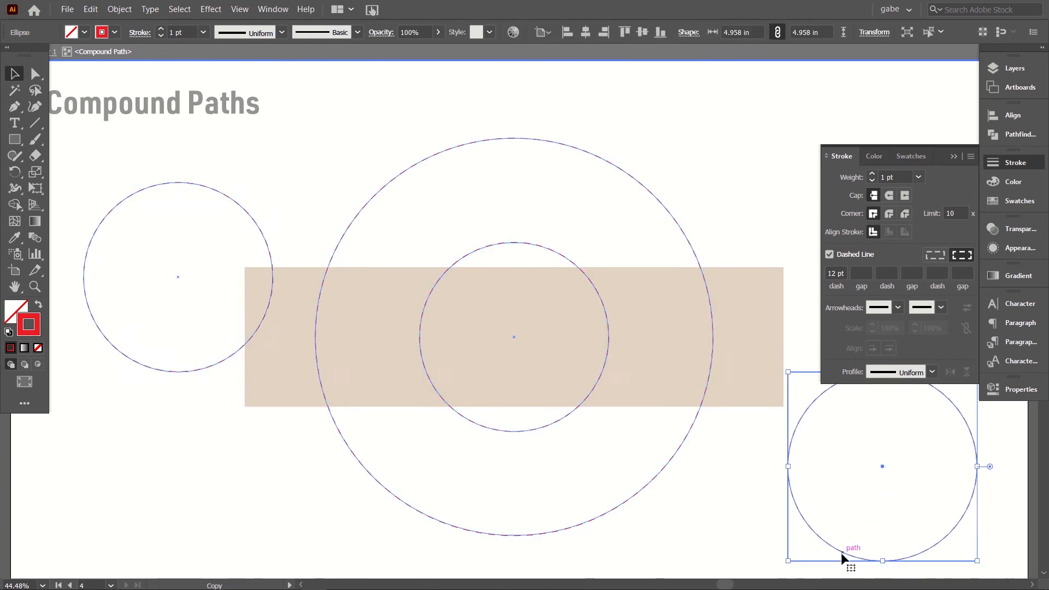
click(953, 158)
click(865, 160)
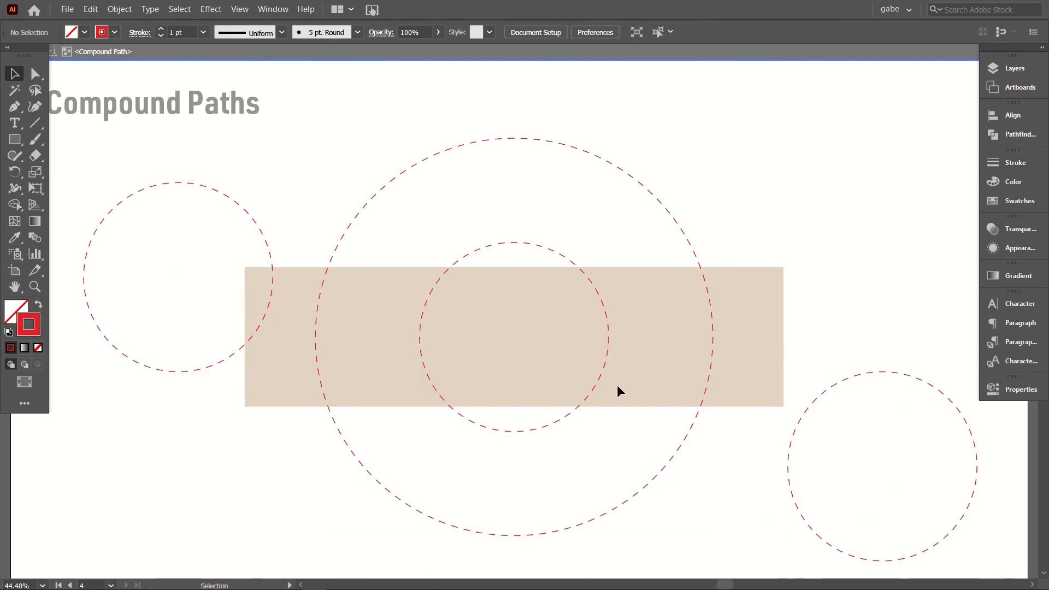
double_click(693, 116)
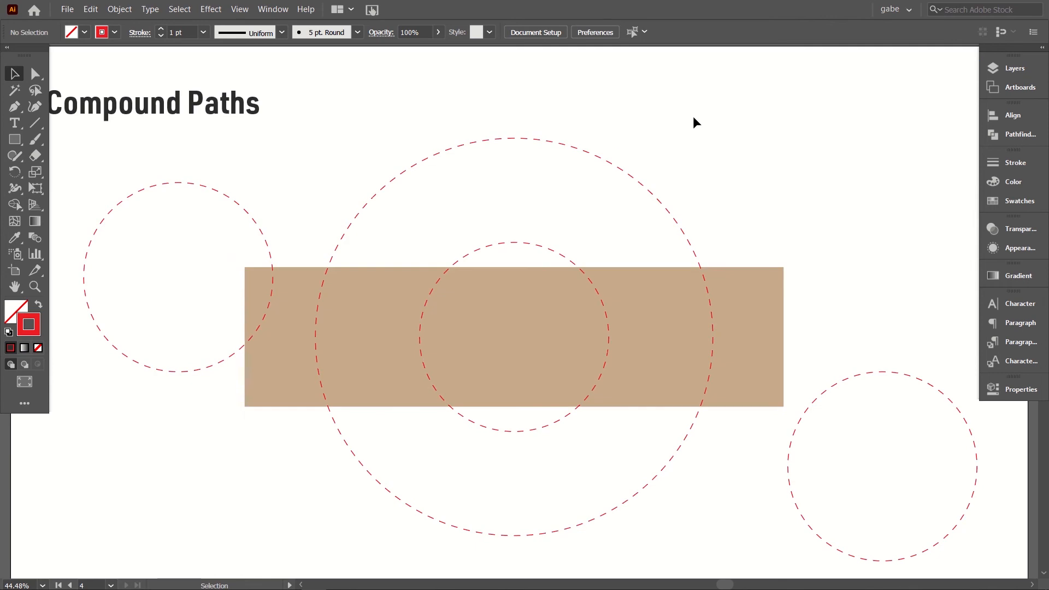
Step: Directly select a segment of the left circle copy and set the stroke color to dark green
click(36, 74)
click(227, 199)
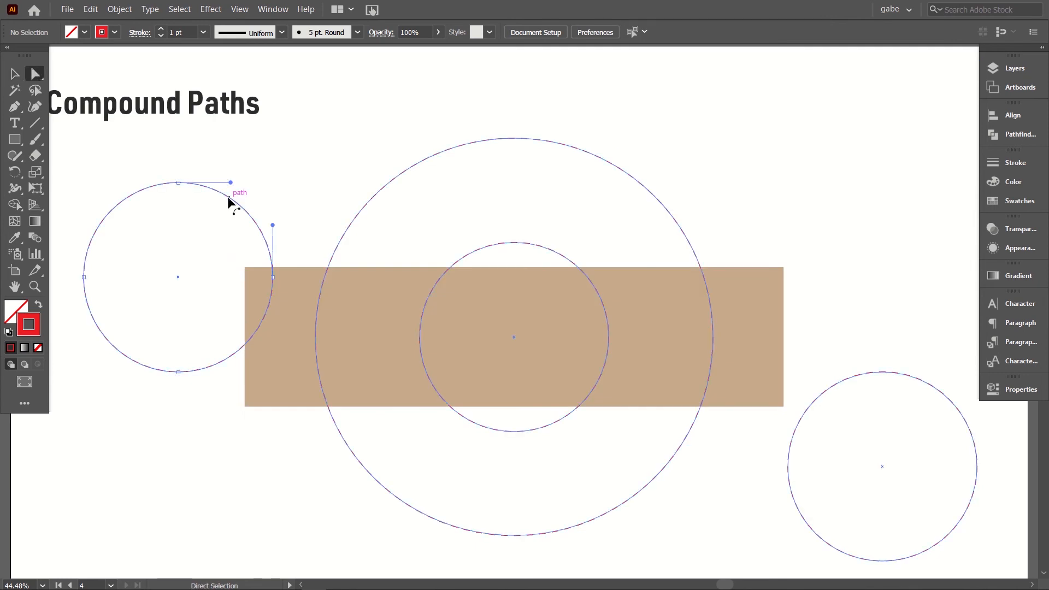
click(1004, 202)
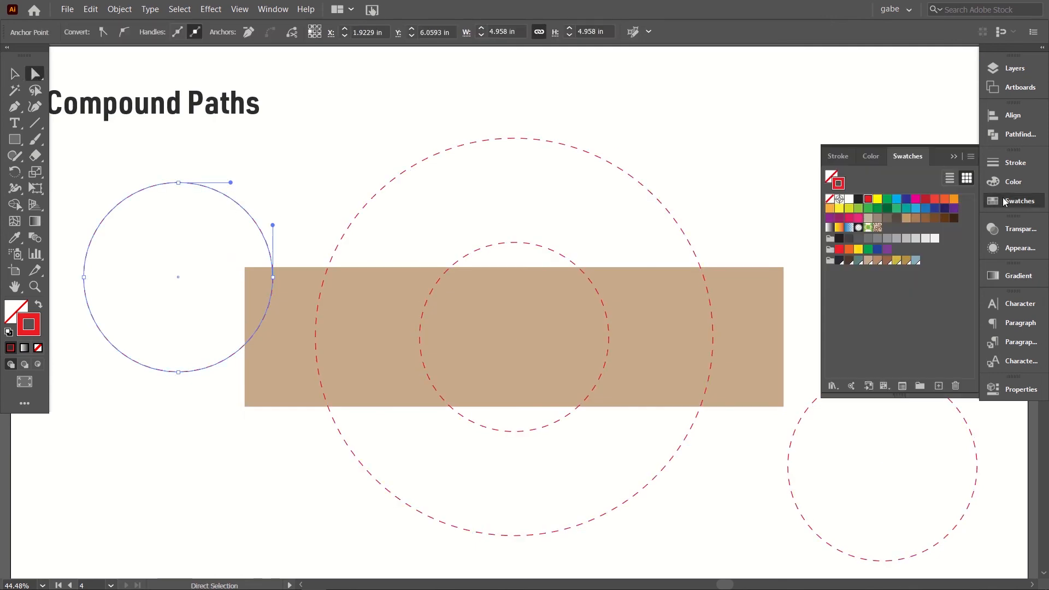
click(886, 209)
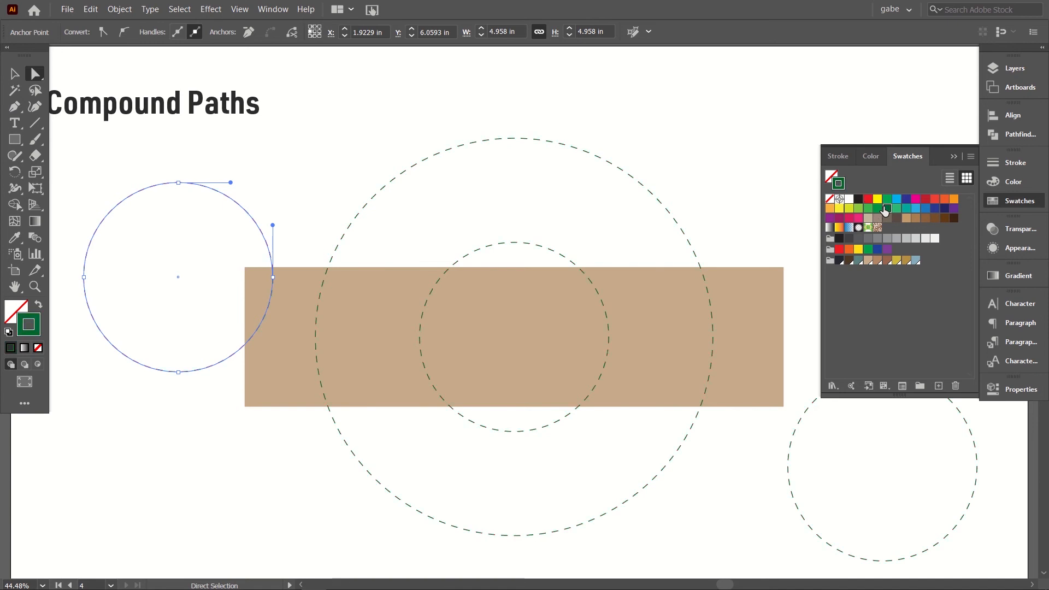
click(689, 122)
drag(783, 474, 846, 541)
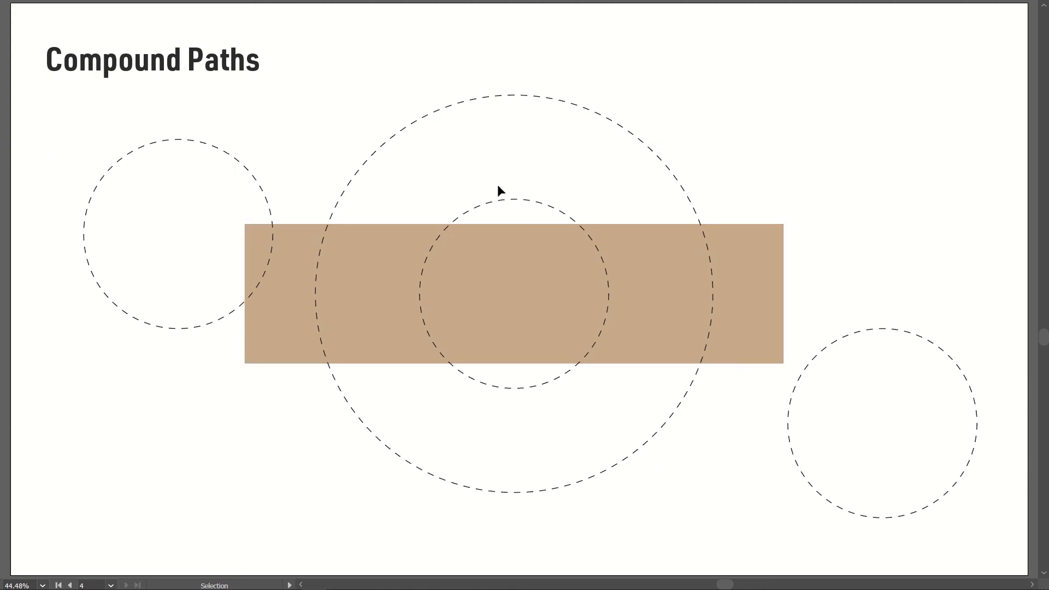
Step: Select the whole four-circle compound path and swap its fill and stroke
drag(202, 119, 491, 212)
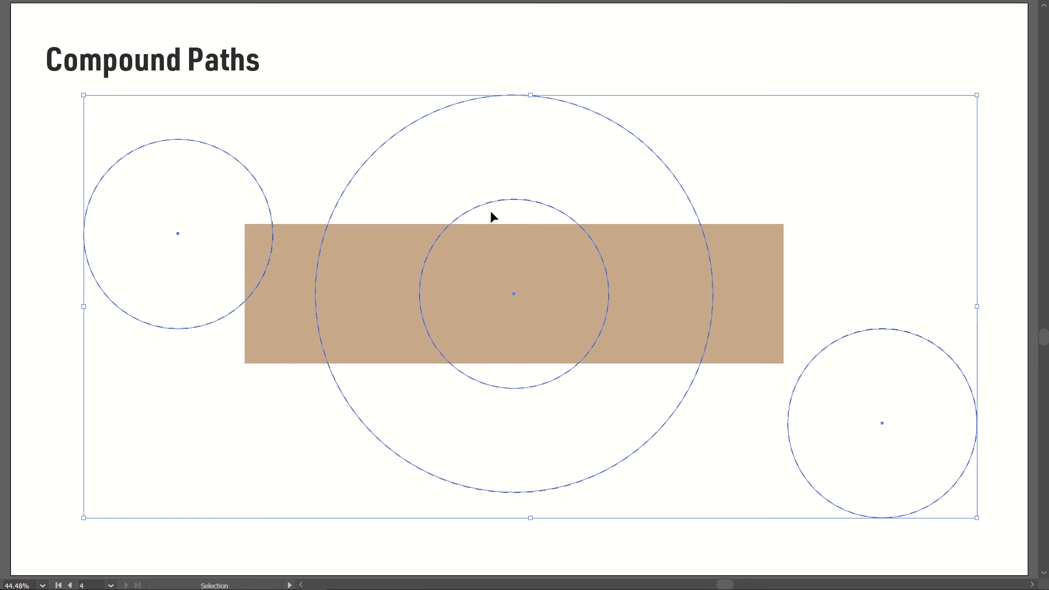
key(shift+x)
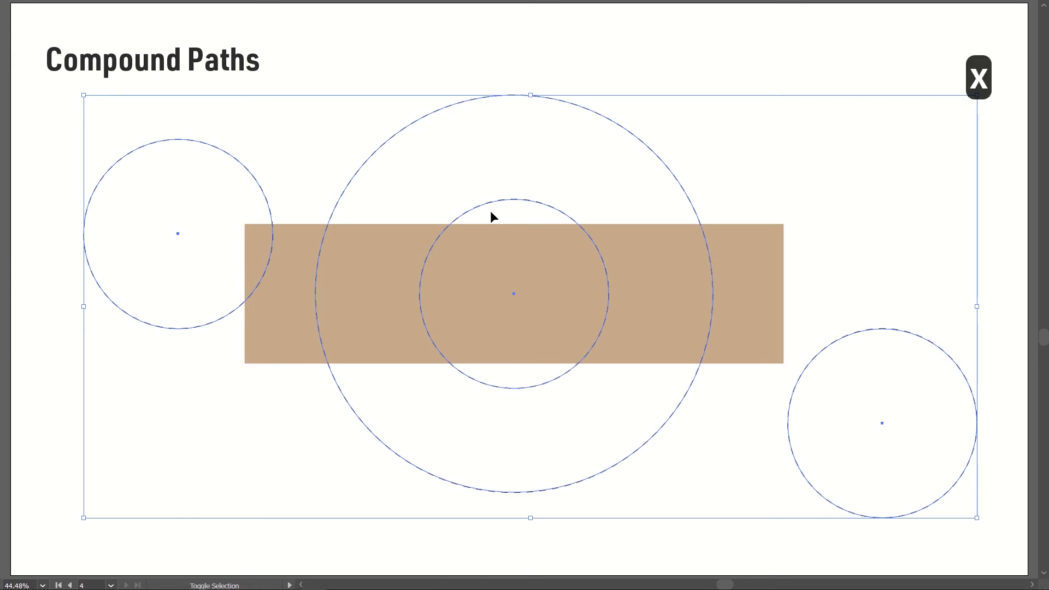
click(505, 67)
Step: Isolate the compound path and move the left circle over the ring's left edge and the lower-right circle over the central hole
double_click(469, 138)
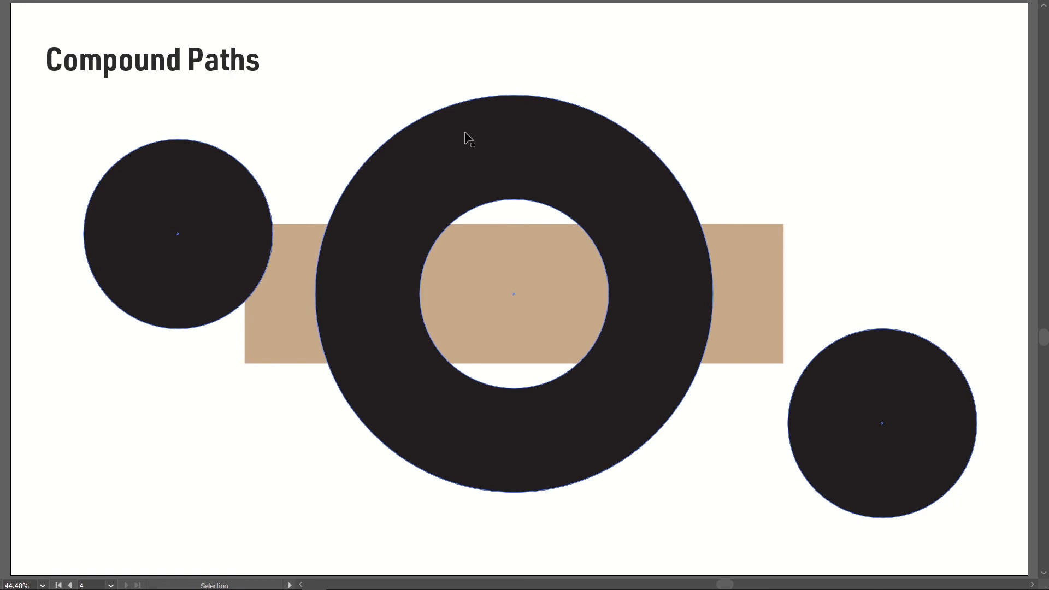
drag(237, 227, 328, 257)
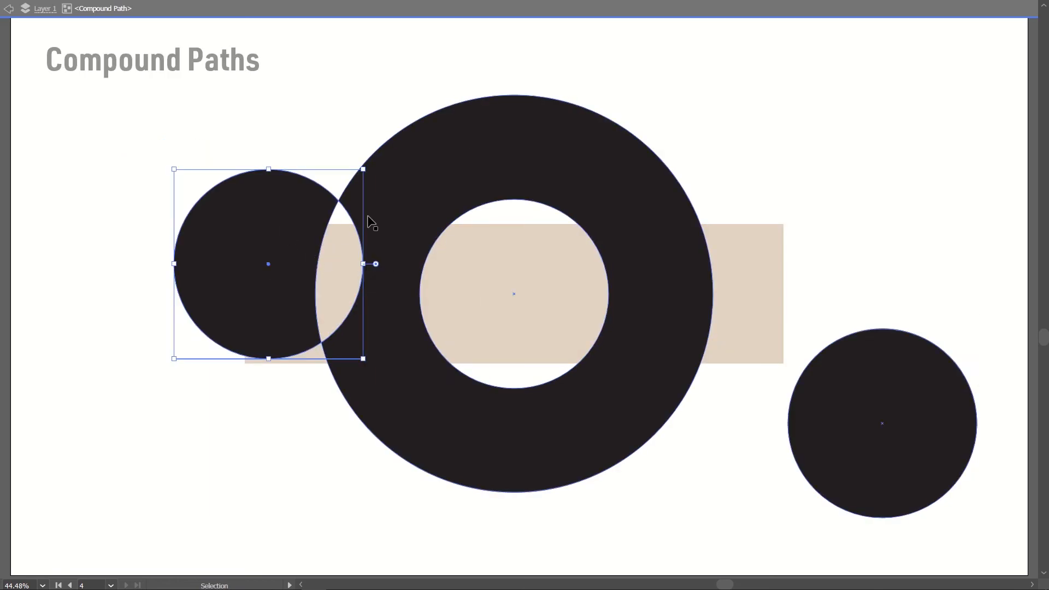
drag(272, 251, 293, 252)
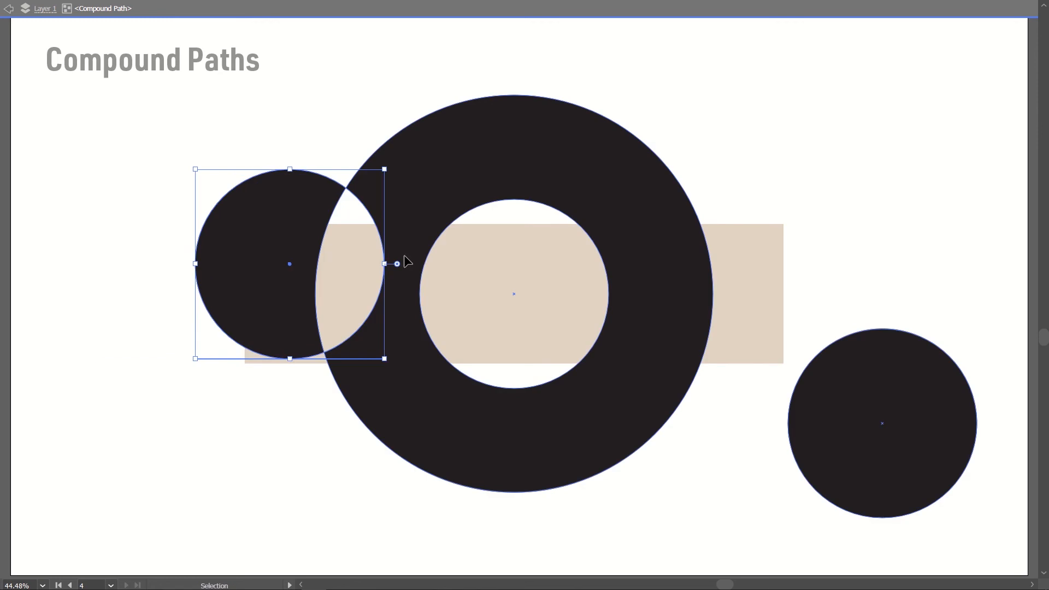
drag(814, 418, 294, 362)
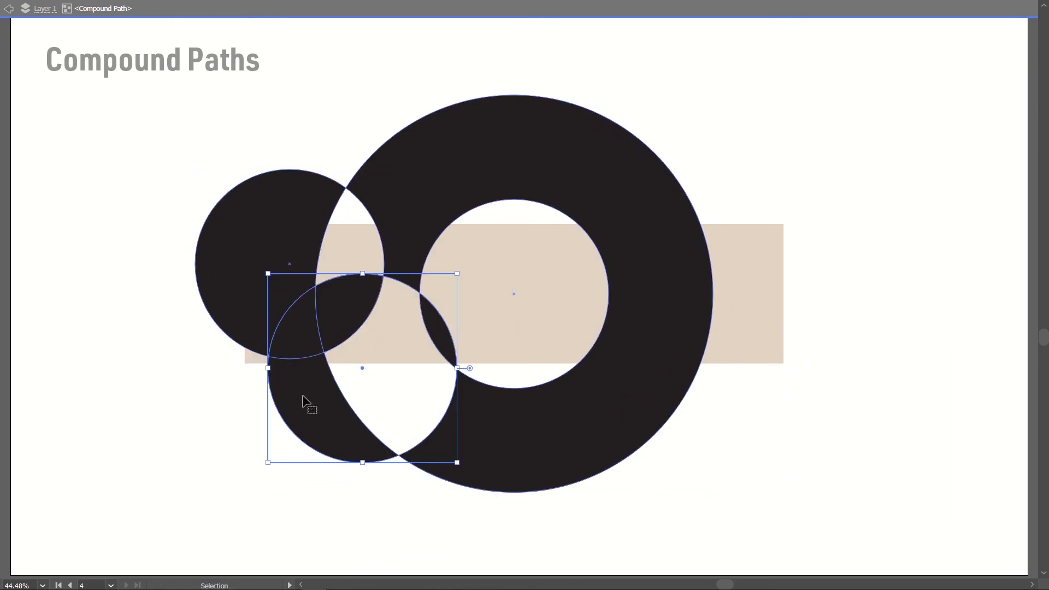
drag(307, 402, 376, 327)
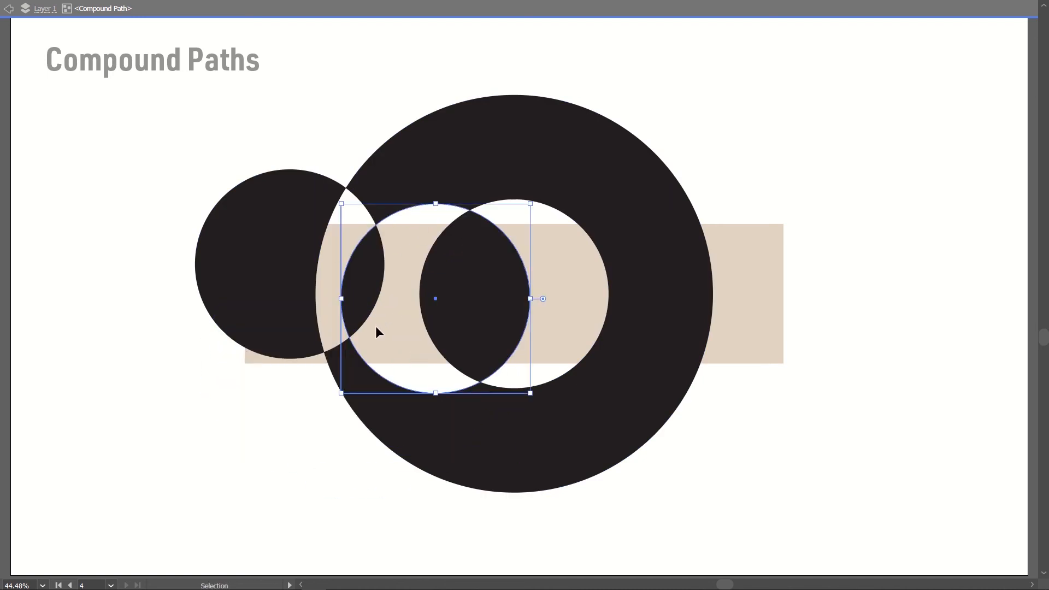
click(272, 435)
Step: Duplicate a circle onto the ring's upper right and again onto its top, then shrink and reposition the last copy
drag(287, 266, 608, 187)
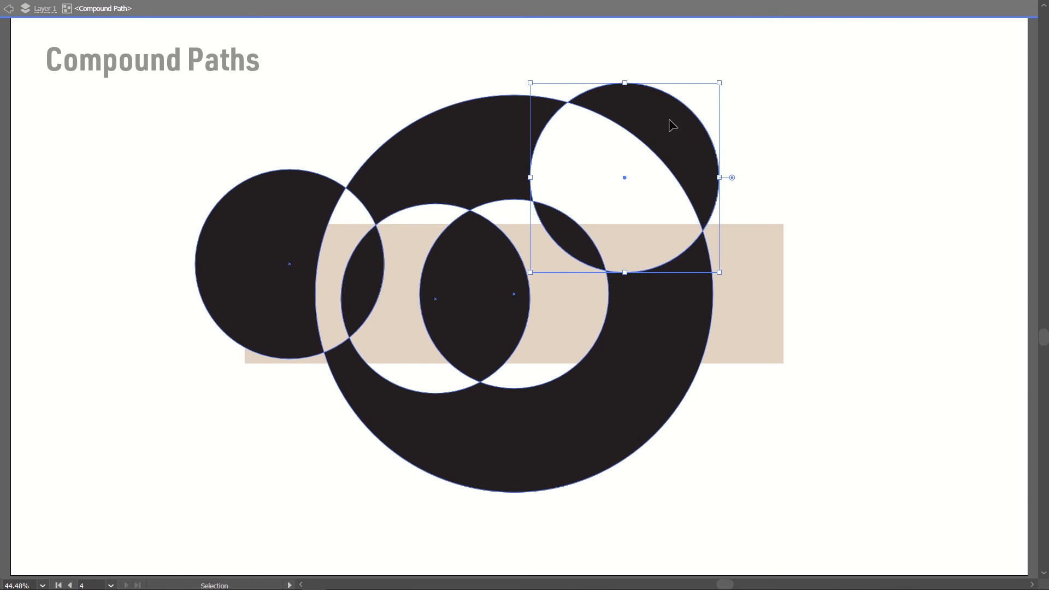
drag(673, 126, 496, 91)
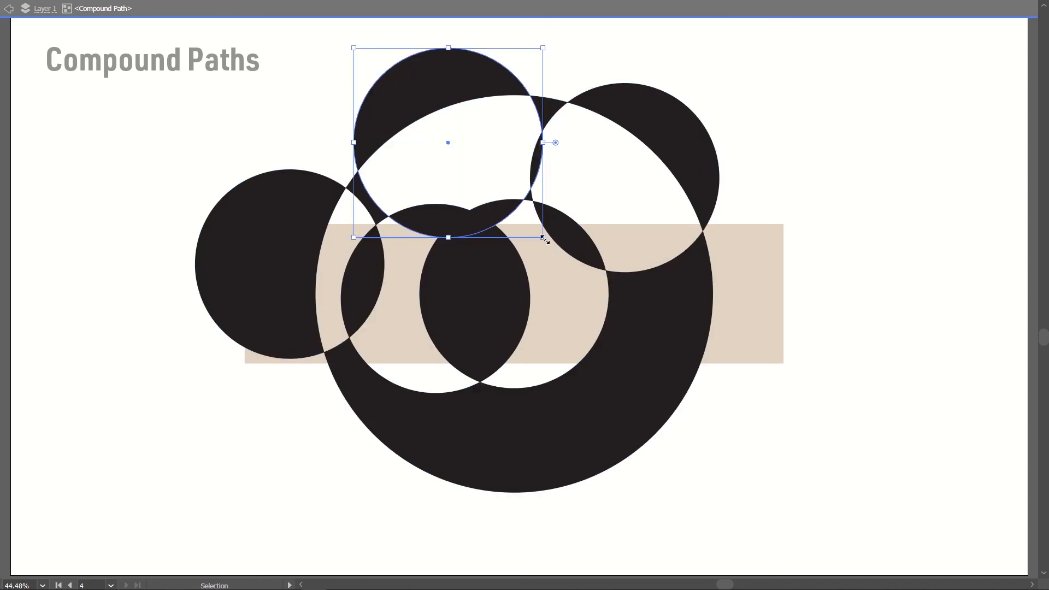
drag(544, 239, 458, 153)
drag(418, 125, 437, 187)
drag(374, 112, 356, 83)
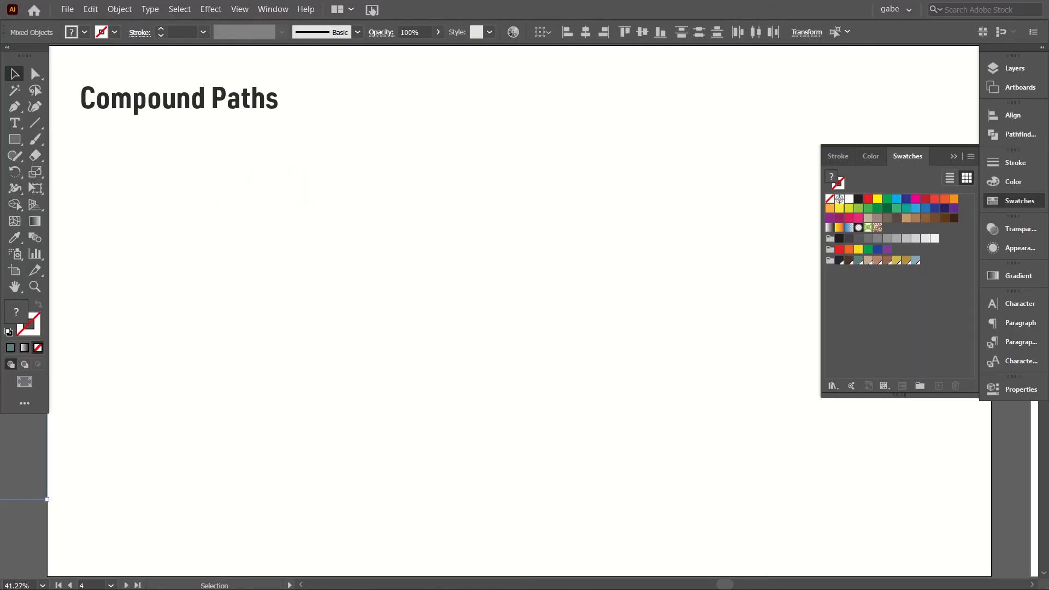
Step: Add the point text "hello!" below the Compound Paths title and select it as an object
click(14, 123)
click(304, 271)
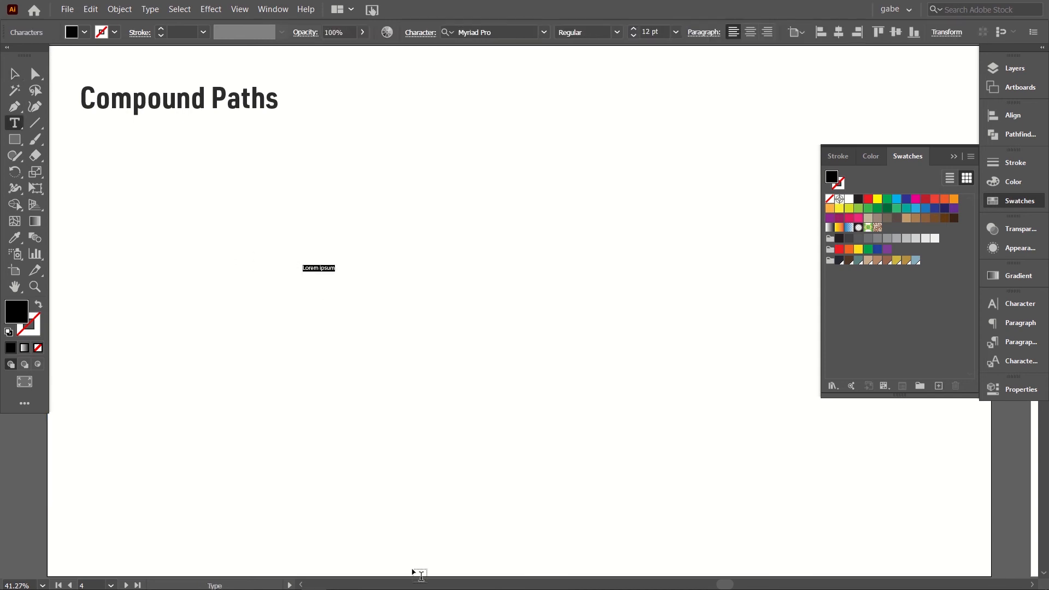
text(H)
key(BackSpace)
text(hel)
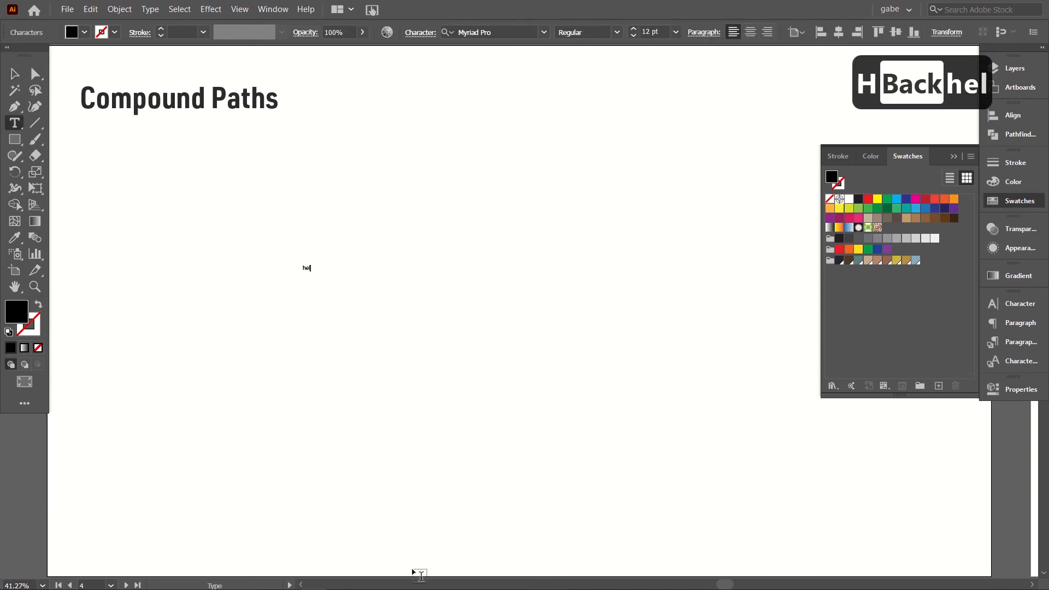
text(lo!)
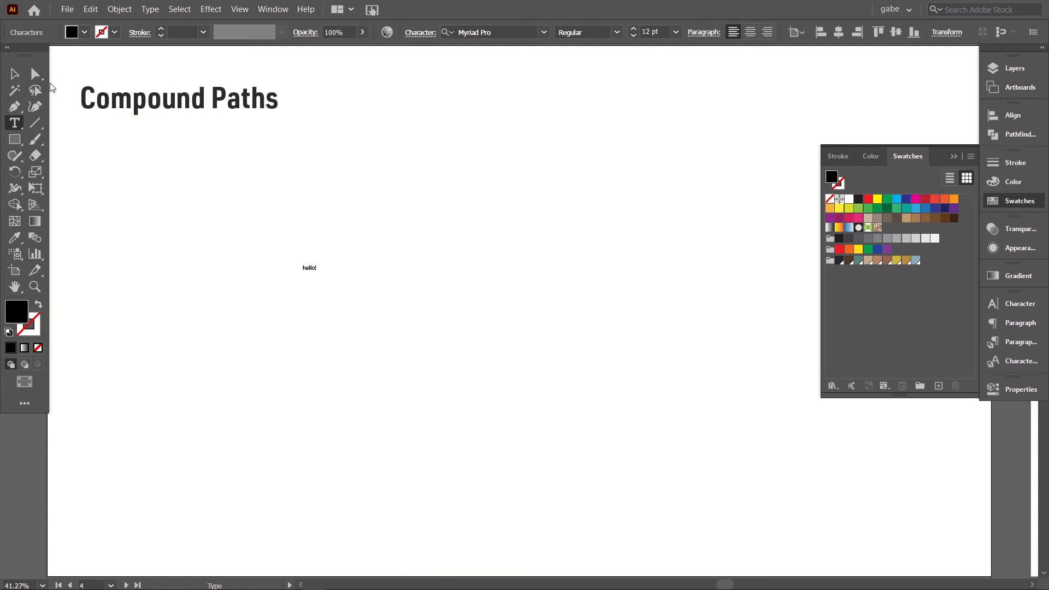
click(15, 74)
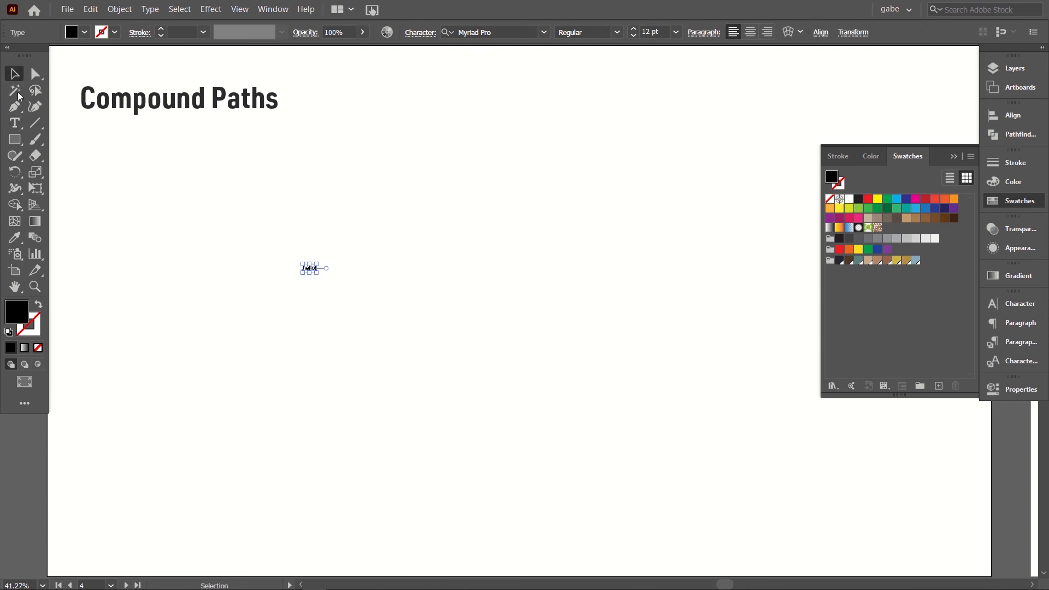
Step: Enlarge the "hello!" text to about 400 pt and place it in the middle of the artboard below the title
click(21, 124)
click(16, 79)
drag(320, 273, 675, 499)
drag(472, 335, 417, 304)
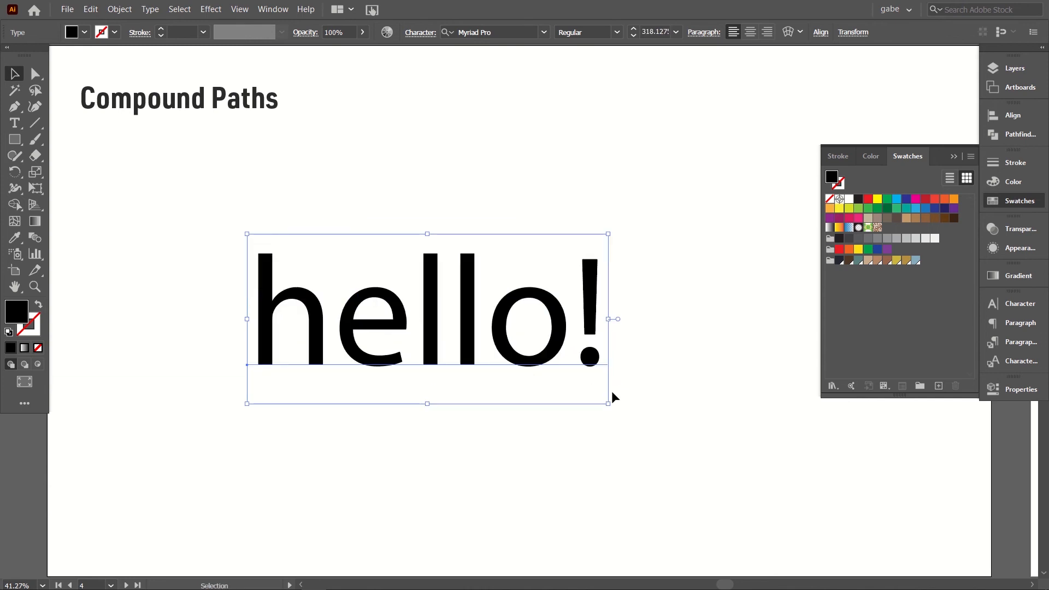
drag(608, 405, 701, 448)
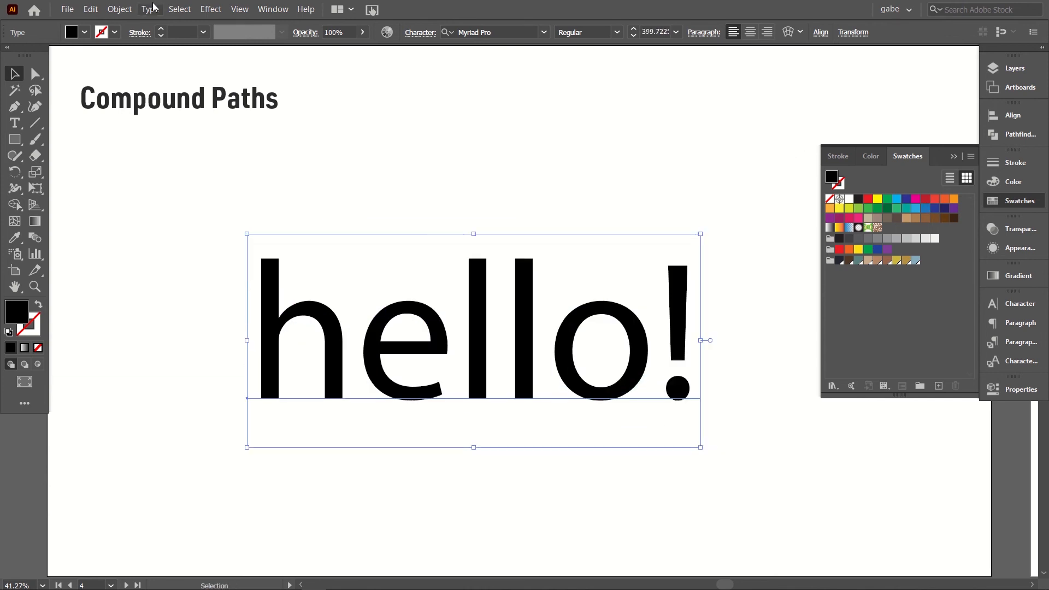
Step: Expand the "hello!" text into outlines with Object and Fill enabled
click(312, 212)
click(621, 402)
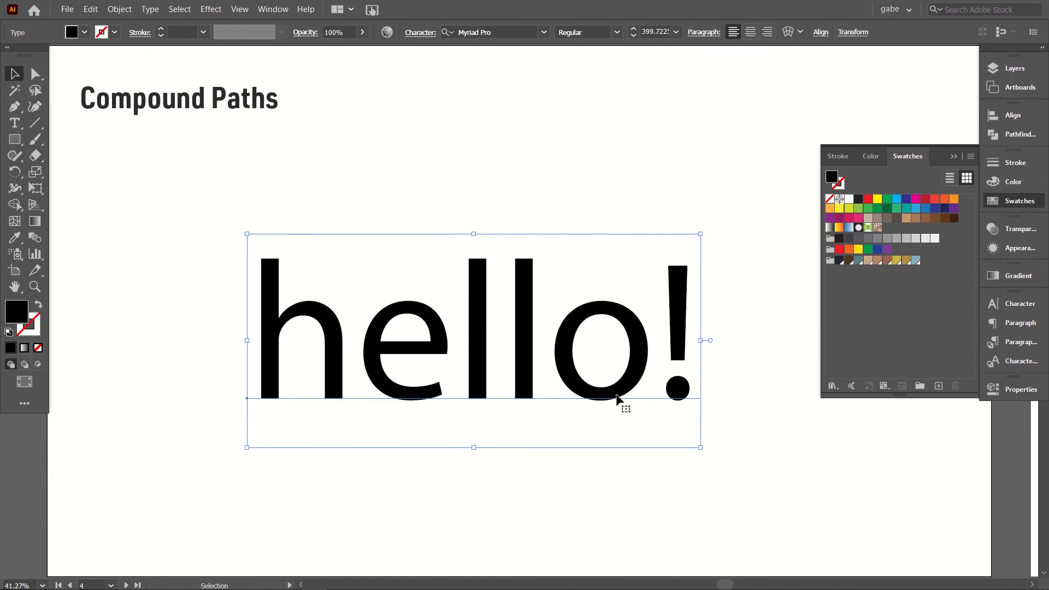
click(118, 10)
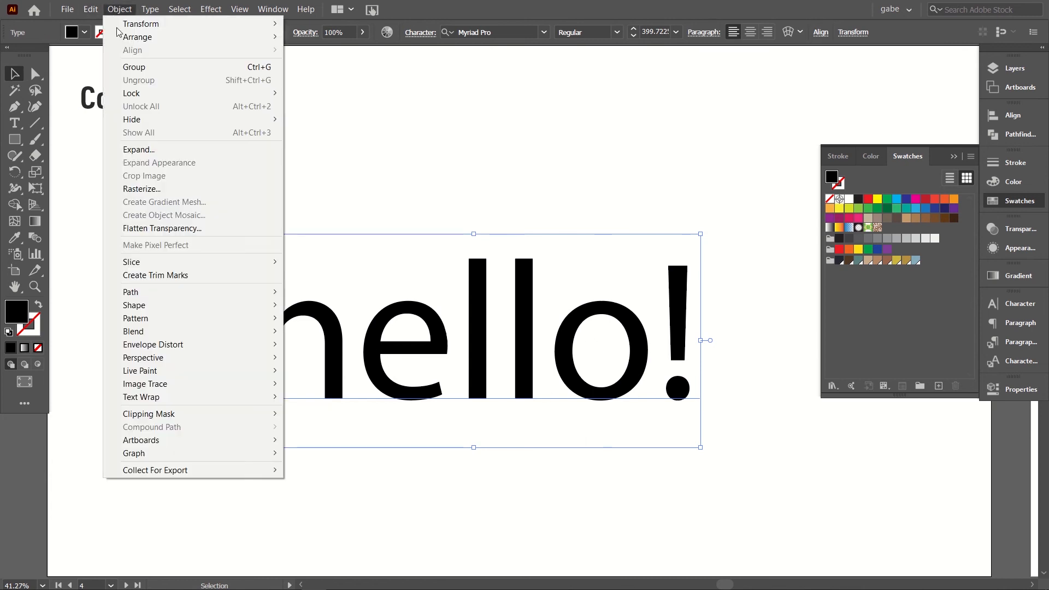
click(139, 149)
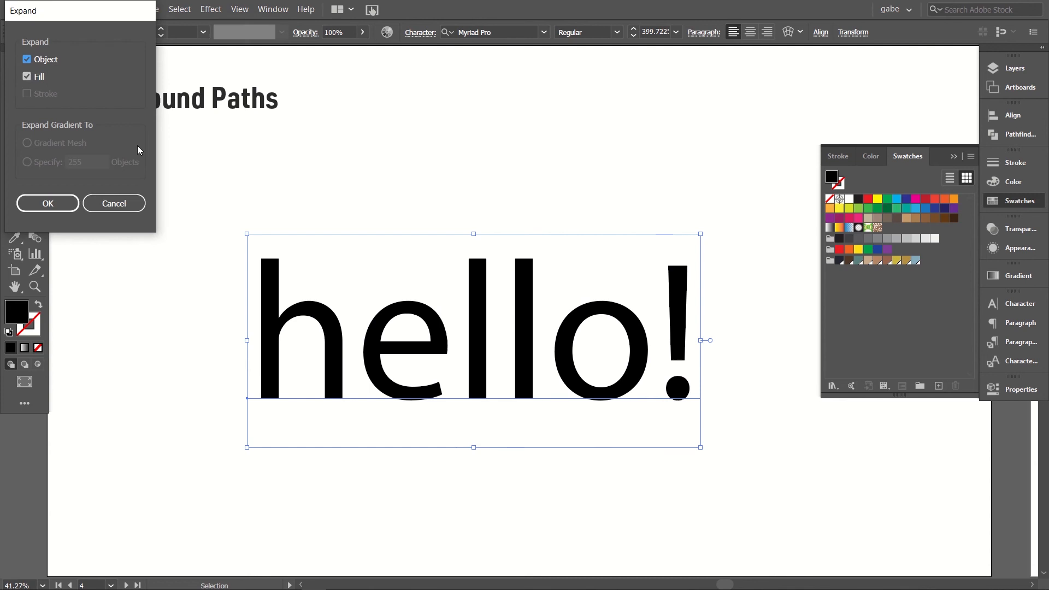
click(51, 202)
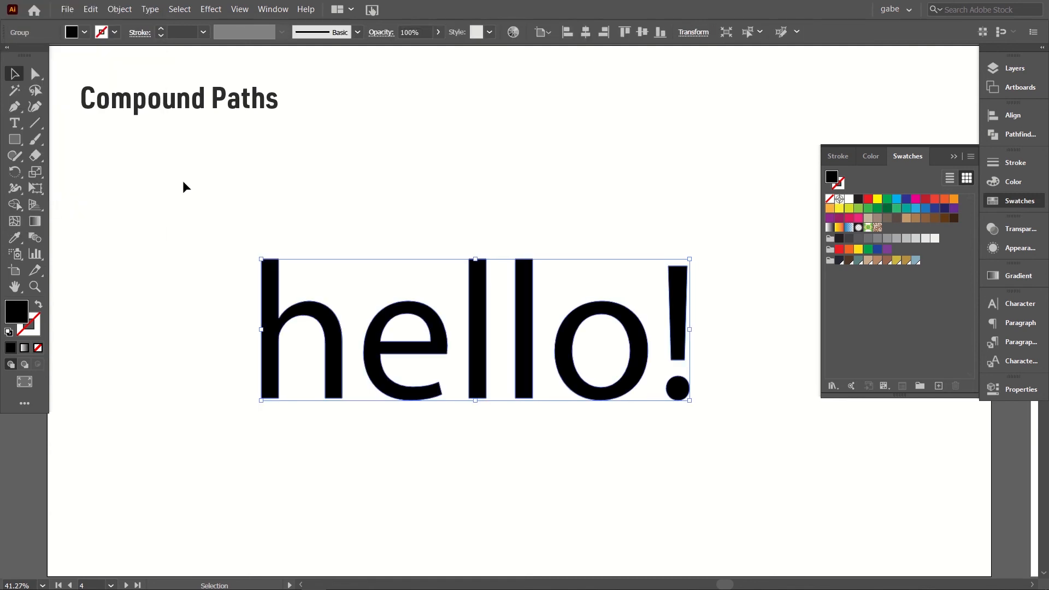
Step: Inspect the anchor points of the expanded "hello!" letters with the Direct Selection tool
click(345, 229)
click(36, 80)
drag(258, 239, 304, 308)
drag(205, 192, 731, 475)
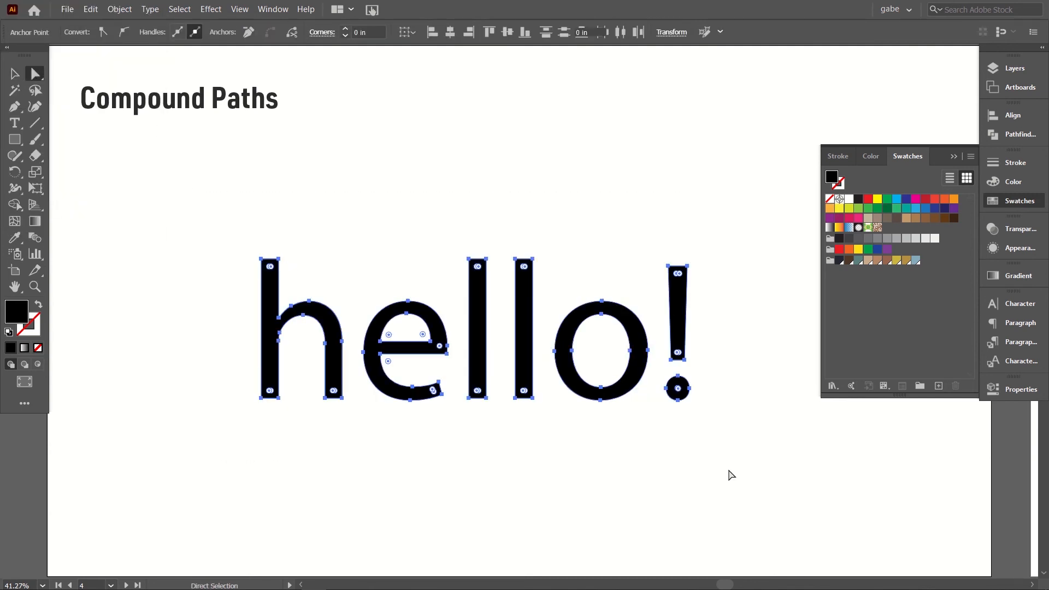
click(402, 260)
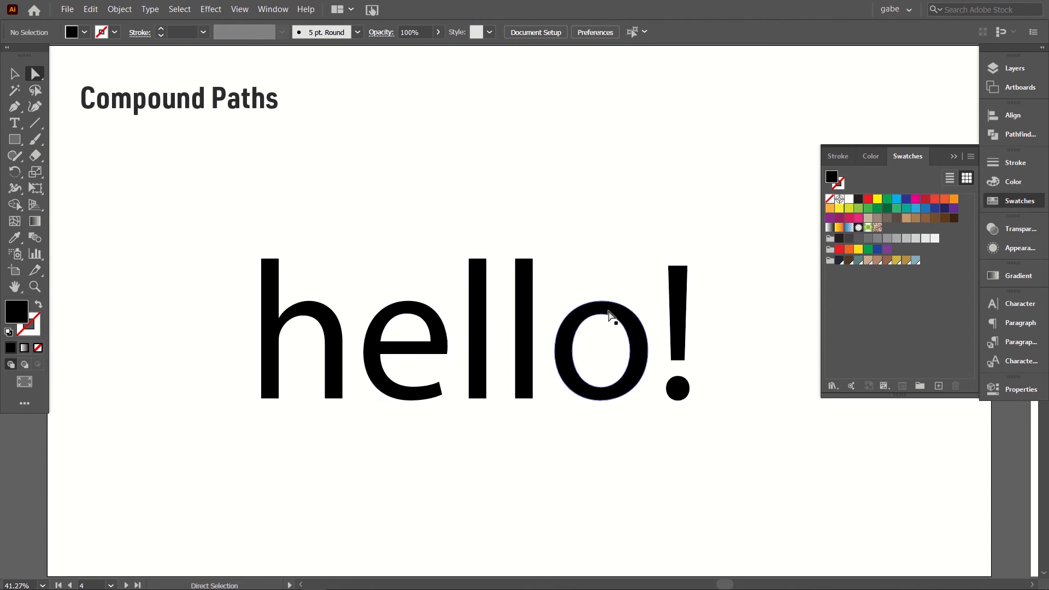
Step: Release the compound paths in the "hello!" group to fill in the letter holes, and undo the release
click(15, 74)
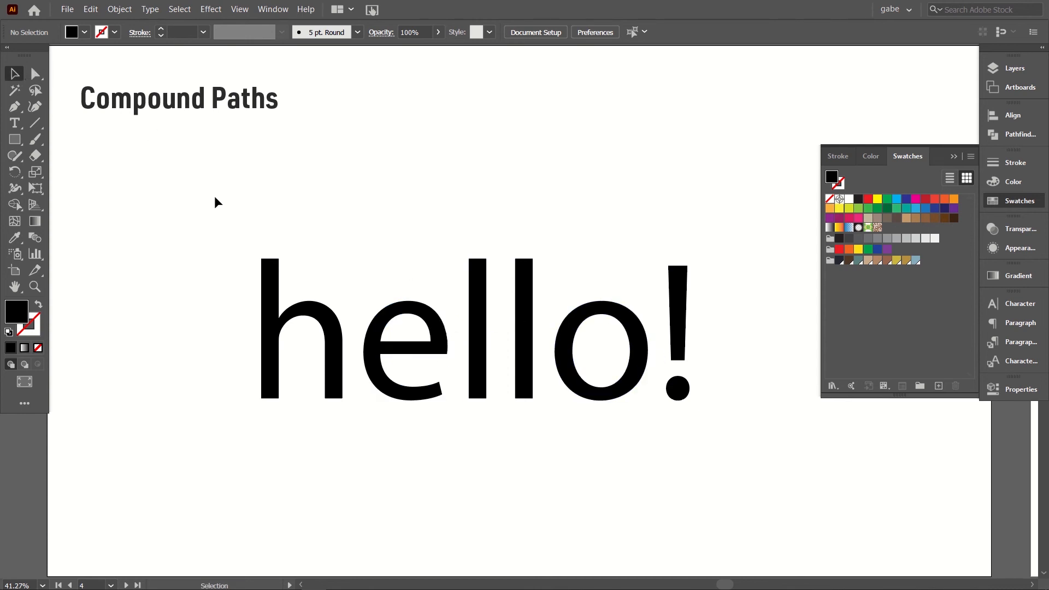
drag(214, 202, 749, 478)
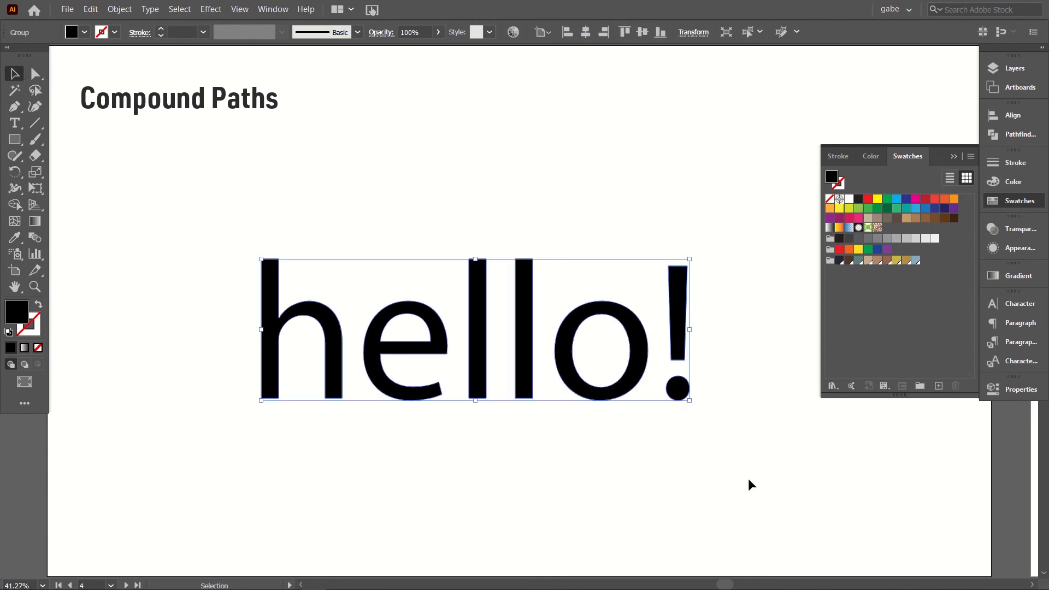
click(119, 9)
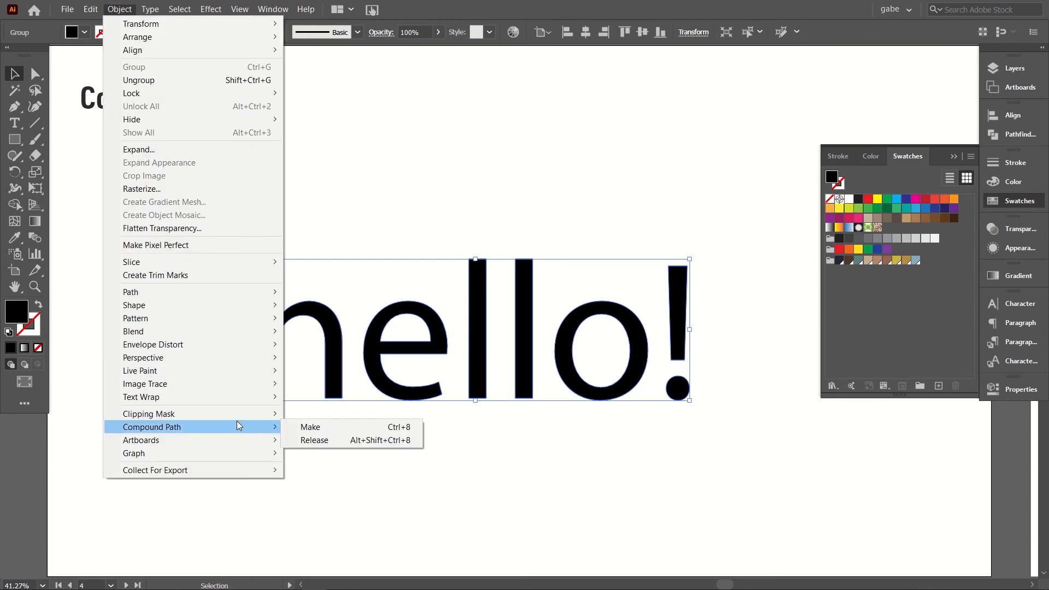
click(319, 440)
click(319, 442)
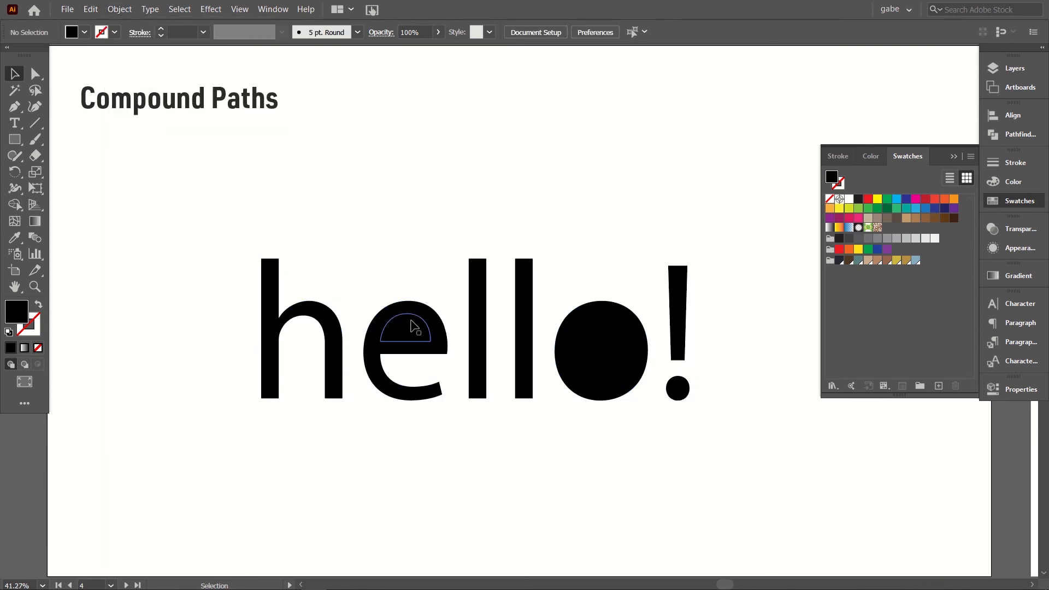
key(ctrl+z)
click(608, 369)
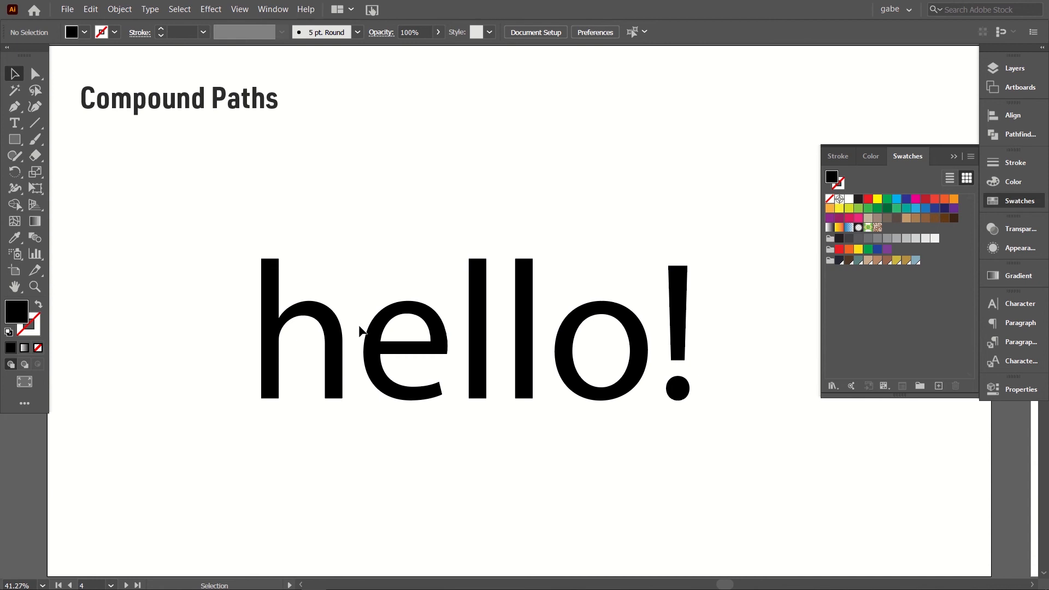
click(409, 344)
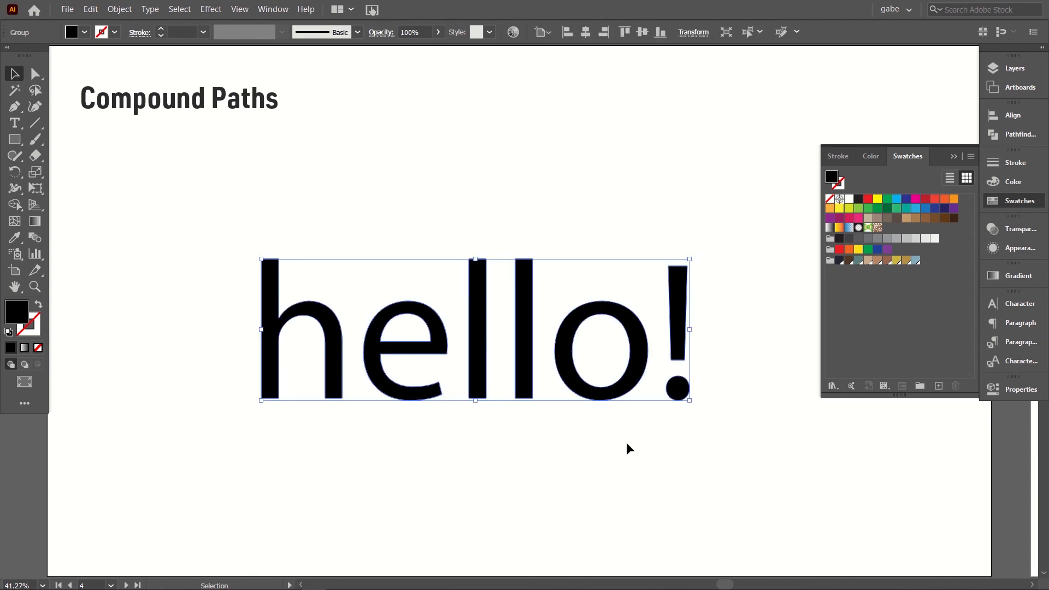
click(602, 356)
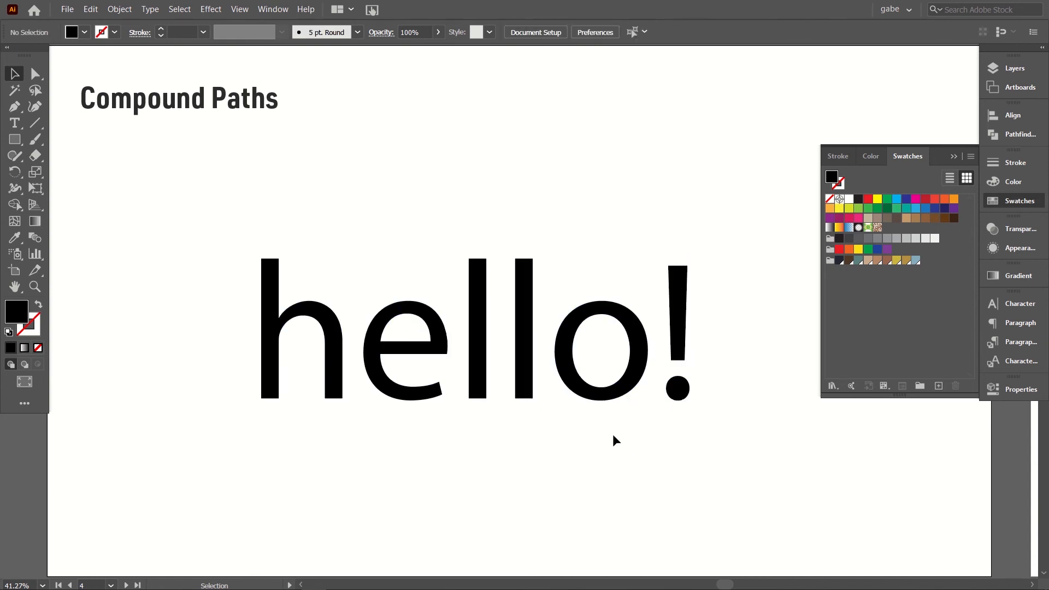
Step: Draw a thin white rectangle across the upper part of the "e" and place a copy across the middle of the "o"
click(14, 143)
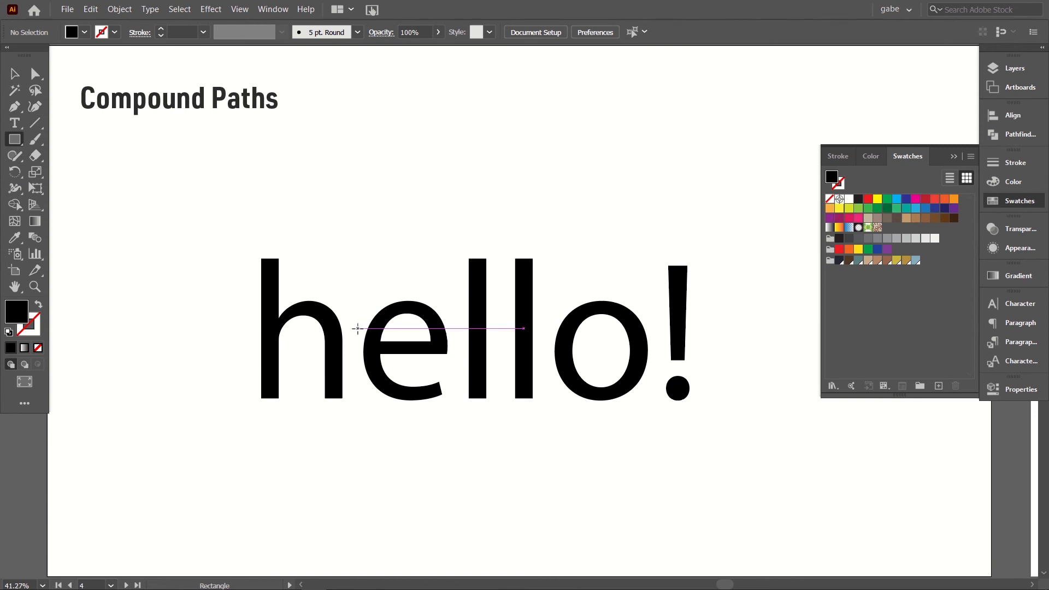
drag(358, 329, 453, 342)
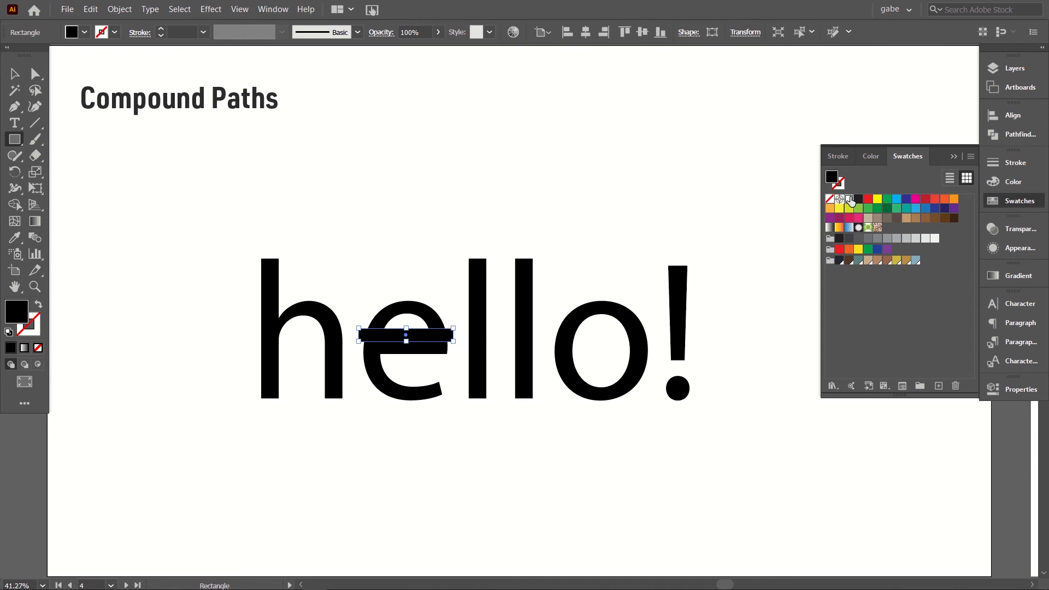
click(849, 199)
click(15, 74)
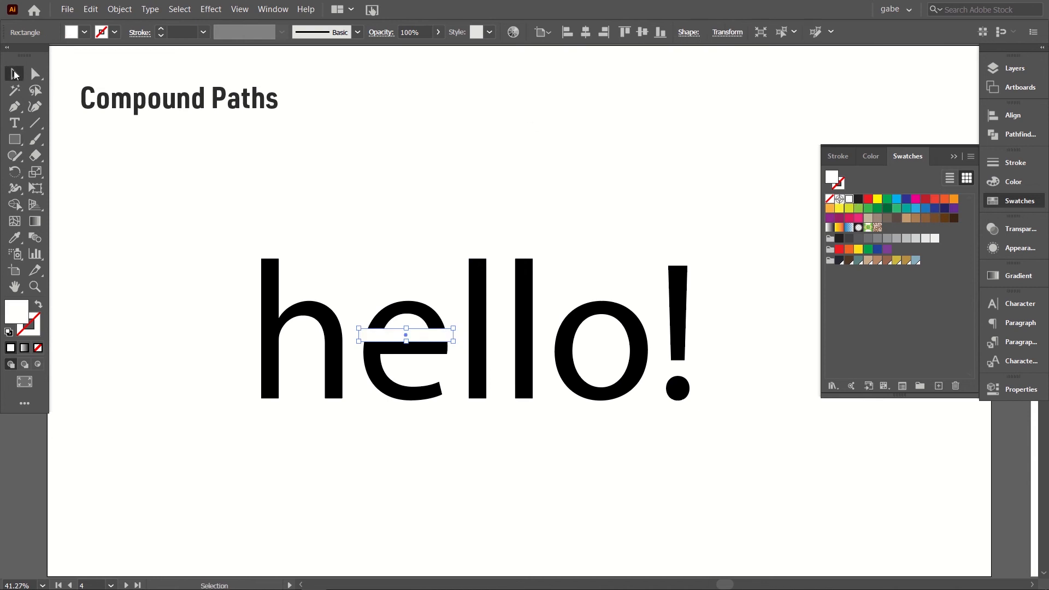
click(440, 473)
drag(745, 375, 746, 375)
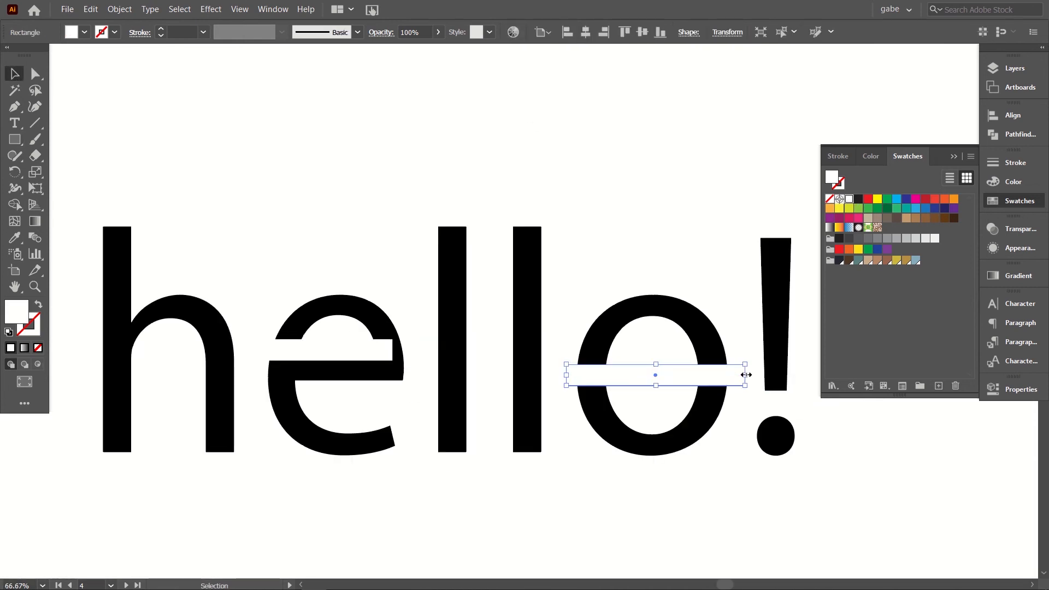
Step: Shorten the white bar over the "e" so it cuts only through the letter's left side
click(351, 350)
drag(395, 350, 342, 352)
click(394, 484)
click(335, 356)
click(328, 255)
key(ctrl+minus)
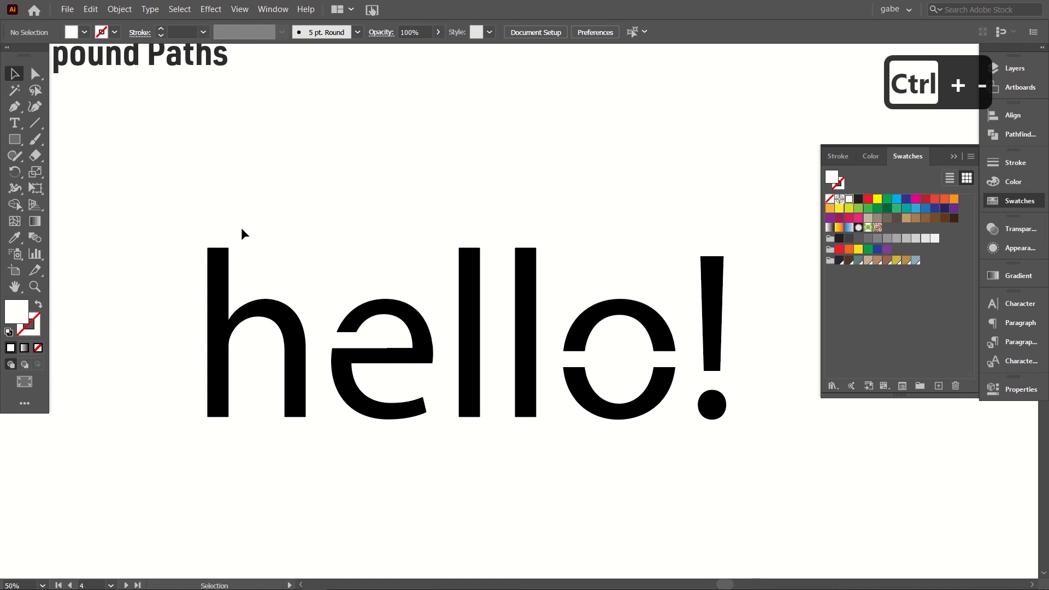
Step: Select the lettering with both bars and fill every letter piece and the exclamation mark red with the Shape Builder tool
drag(178, 207, 769, 453)
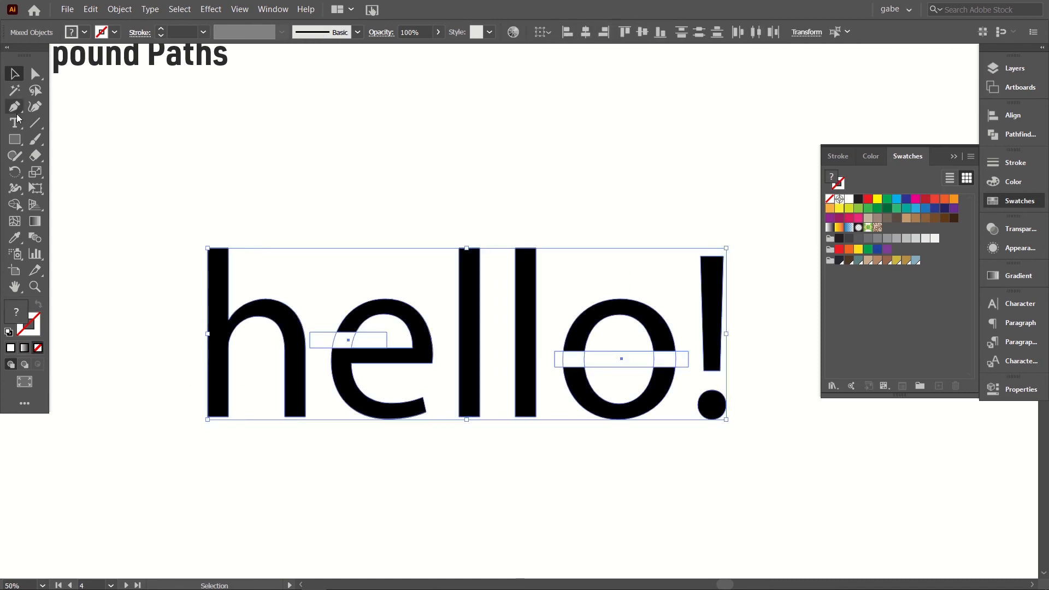
click(9, 207)
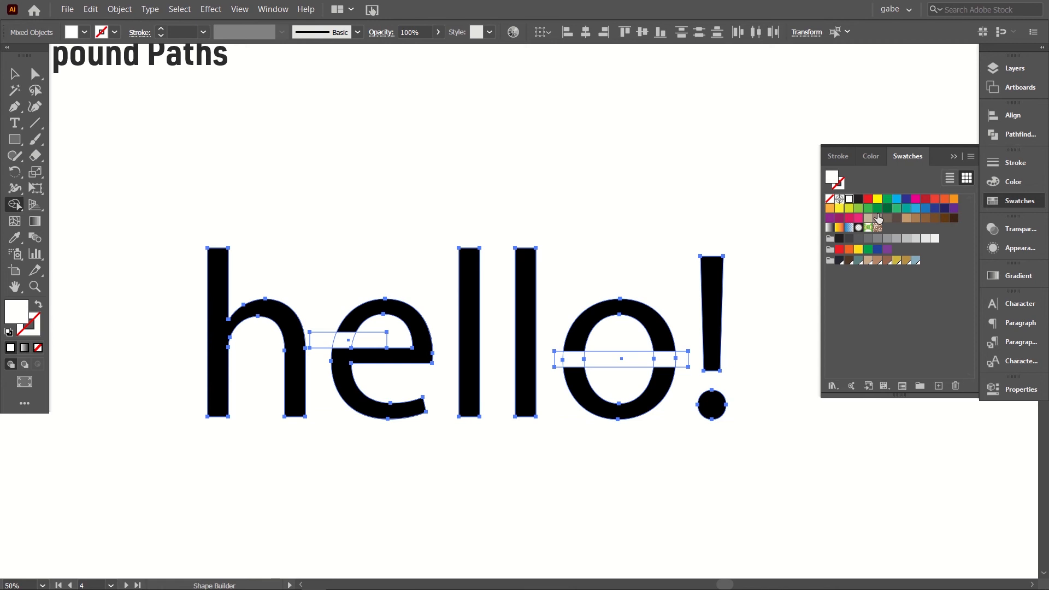
click(868, 201)
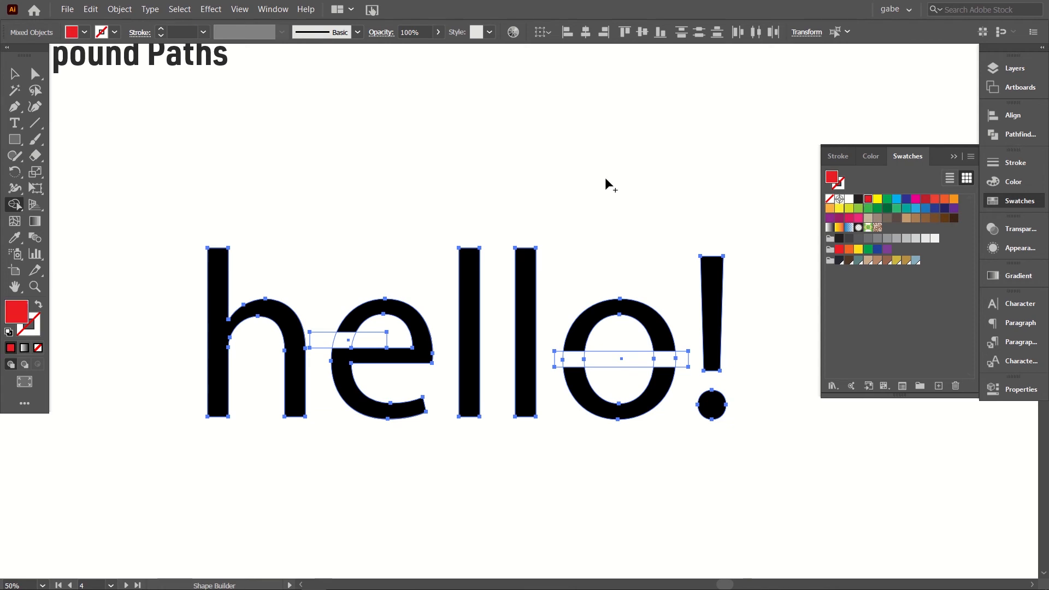
click(218, 307)
click(421, 336)
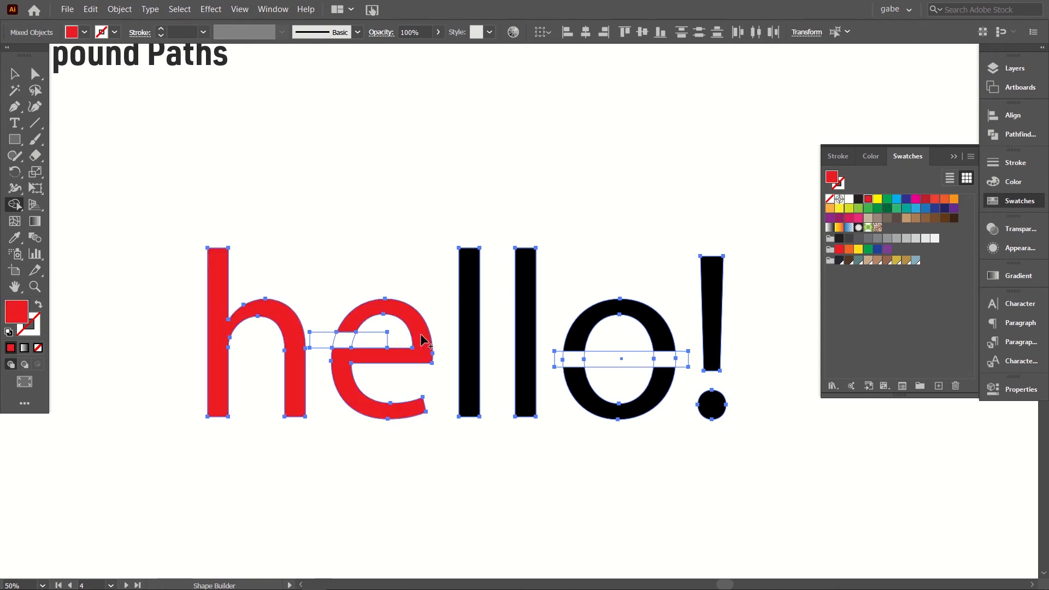
click(471, 312)
click(528, 309)
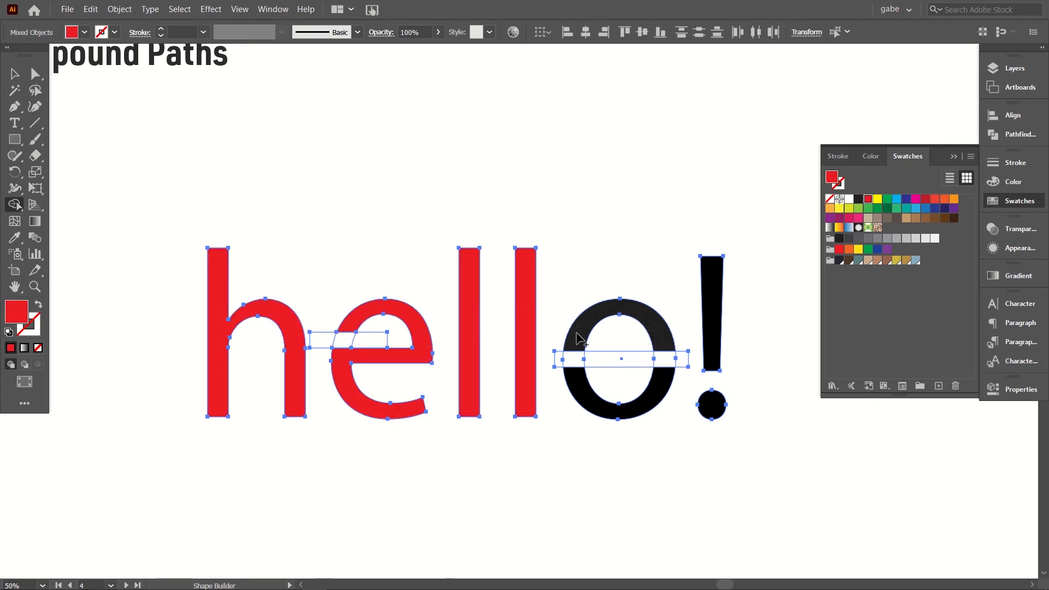
click(578, 334)
click(586, 390)
click(717, 297)
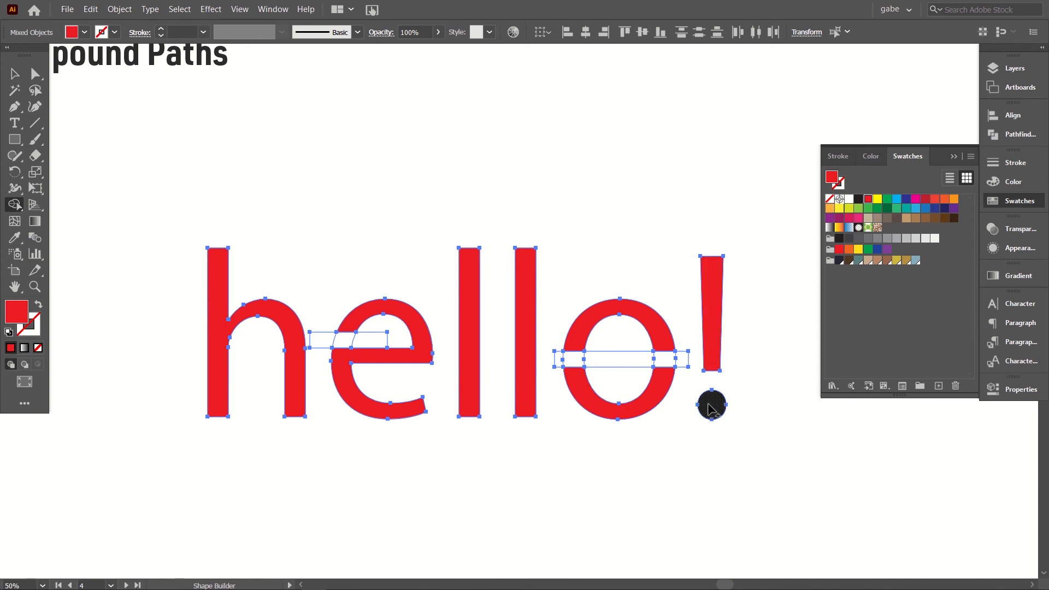
click(711, 403)
click(14, 74)
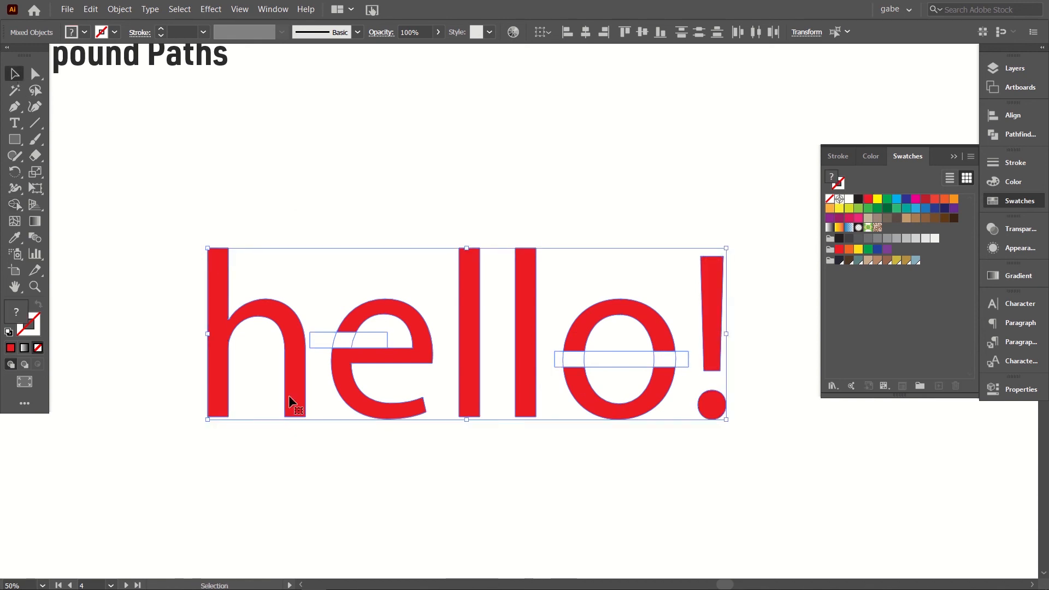
Step: Group the red lettering with the white bar pieces and enter isolation mode on the group
click(421, 278)
drag(147, 174, 751, 461)
key(ctrl+g)
double_click(625, 412)
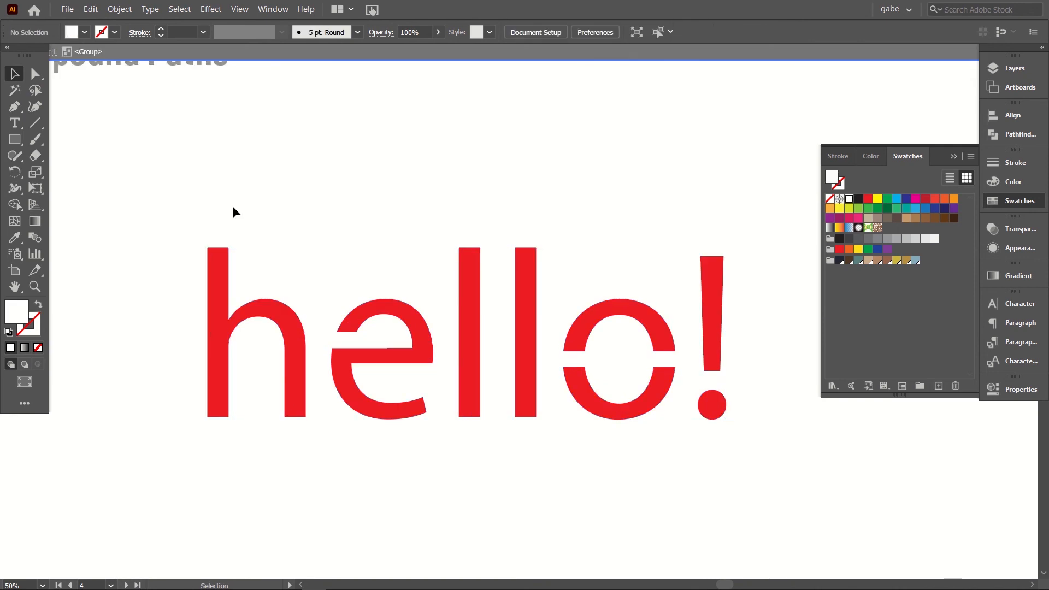
Step: Cut all the red shapes using a Magic Wand selection and delete the remaining white pieces in the group
click(15, 90)
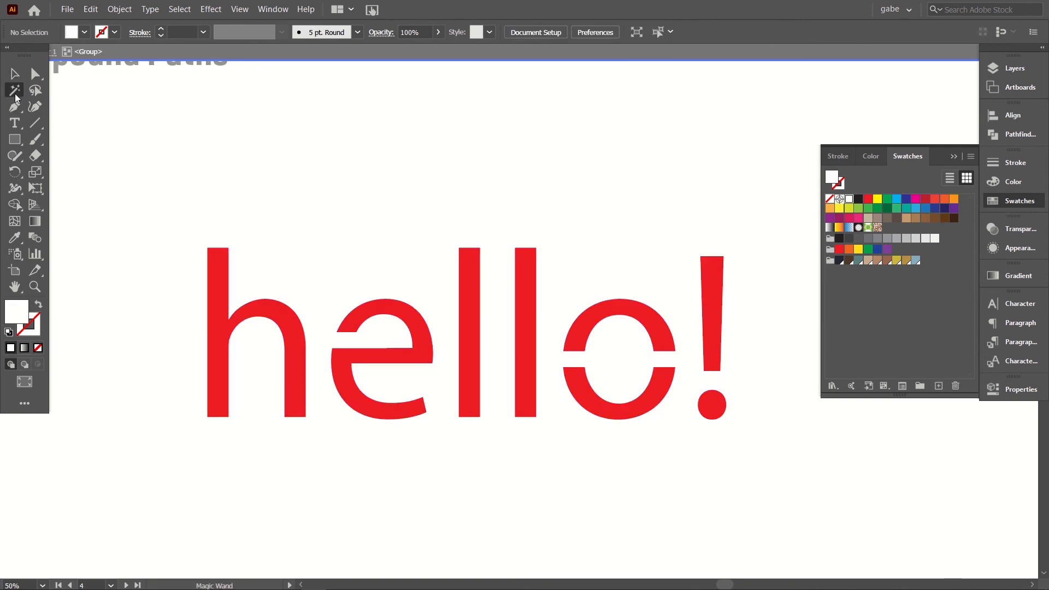
click(302, 345)
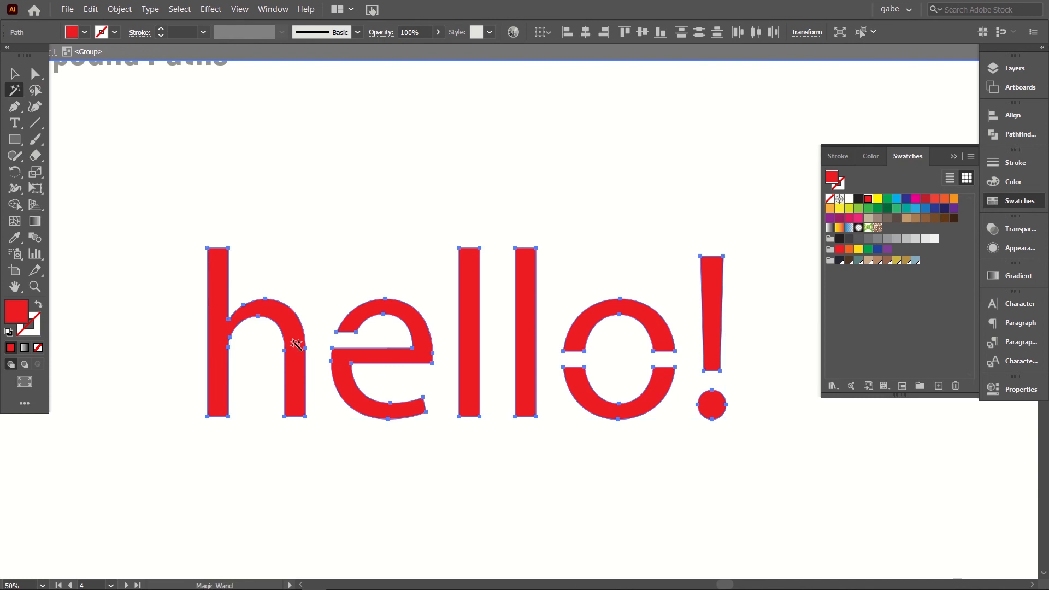
key(ctrl+x)
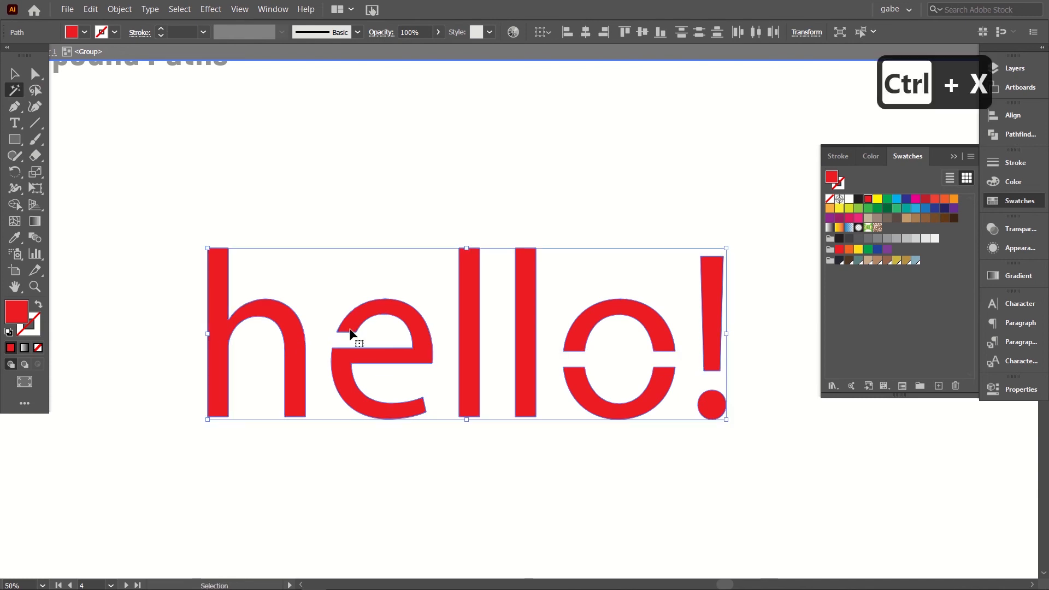
key(ctrl+a)
key(BackSpace)
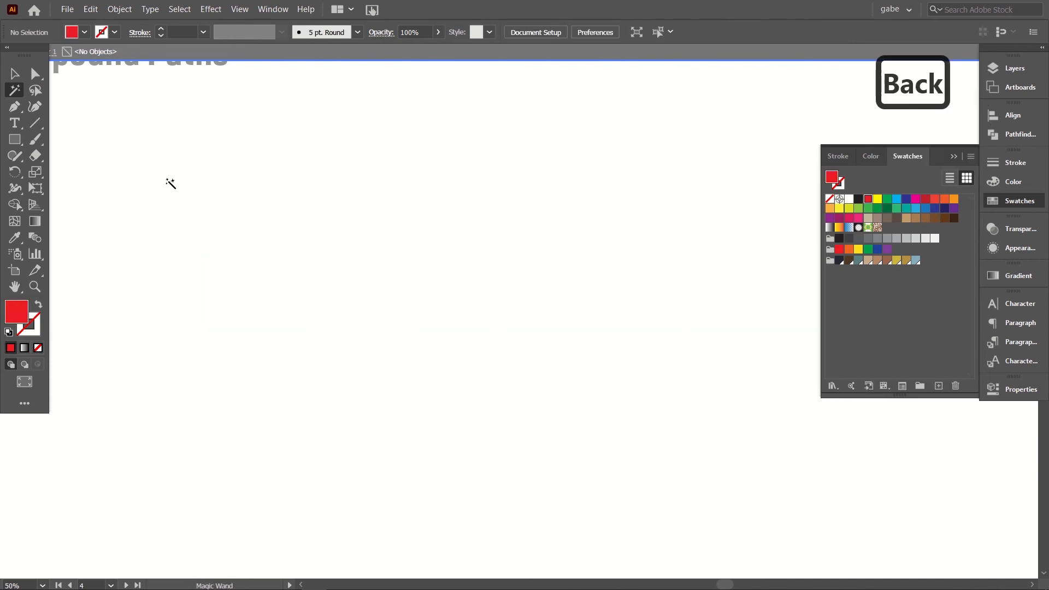
Step: Paste the red lettering in front at its original position and exit isolation mode
key(ctrl+f)
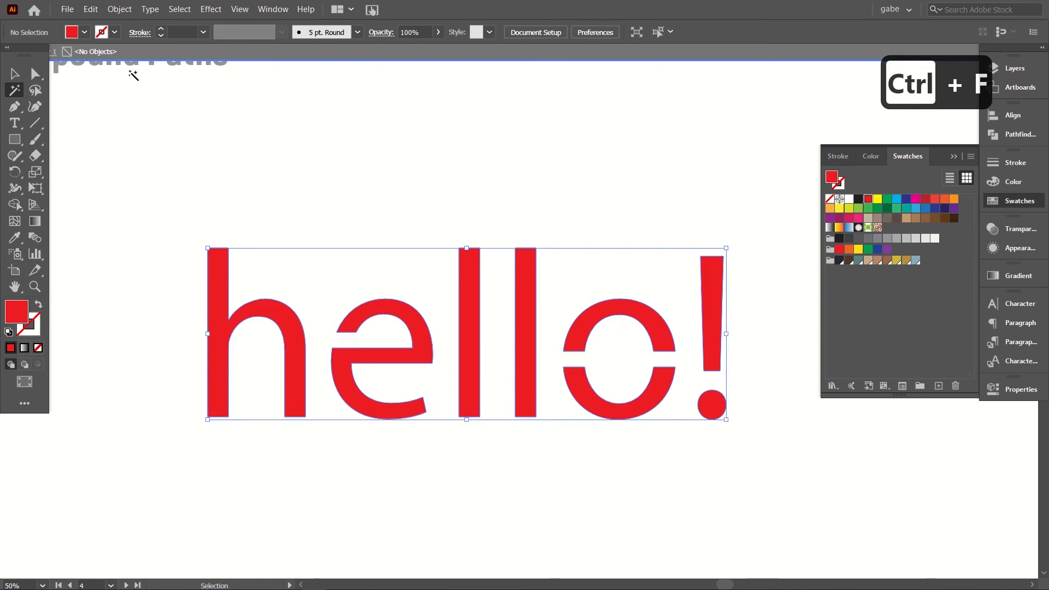
key(v)
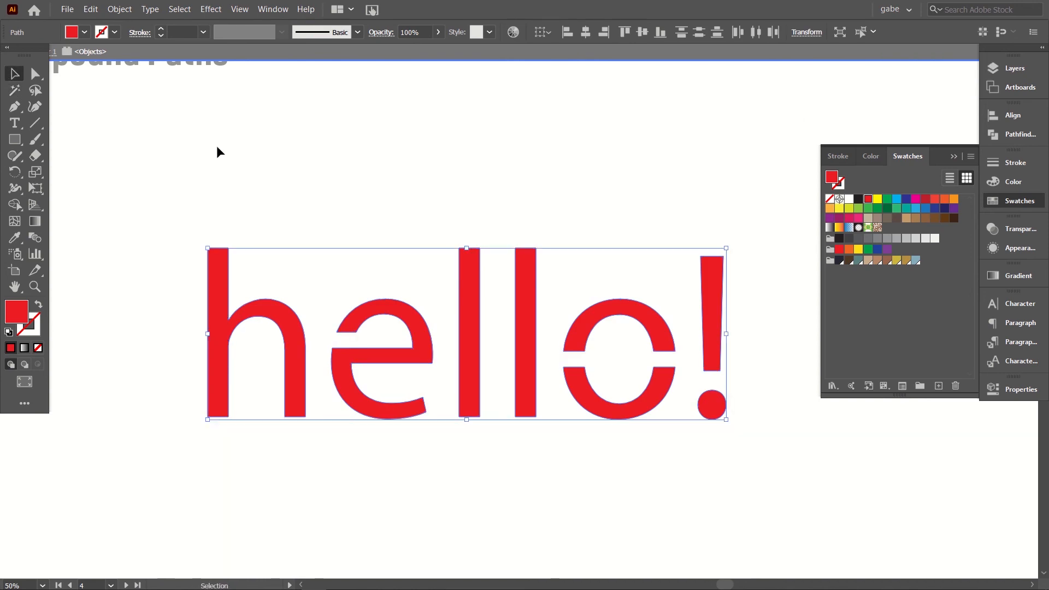
click(239, 149)
double_click(240, 149)
Step: Select all the red "hello!" pieces, combine them into one compound path and deselect it
drag(149, 182, 752, 474)
click(133, 11)
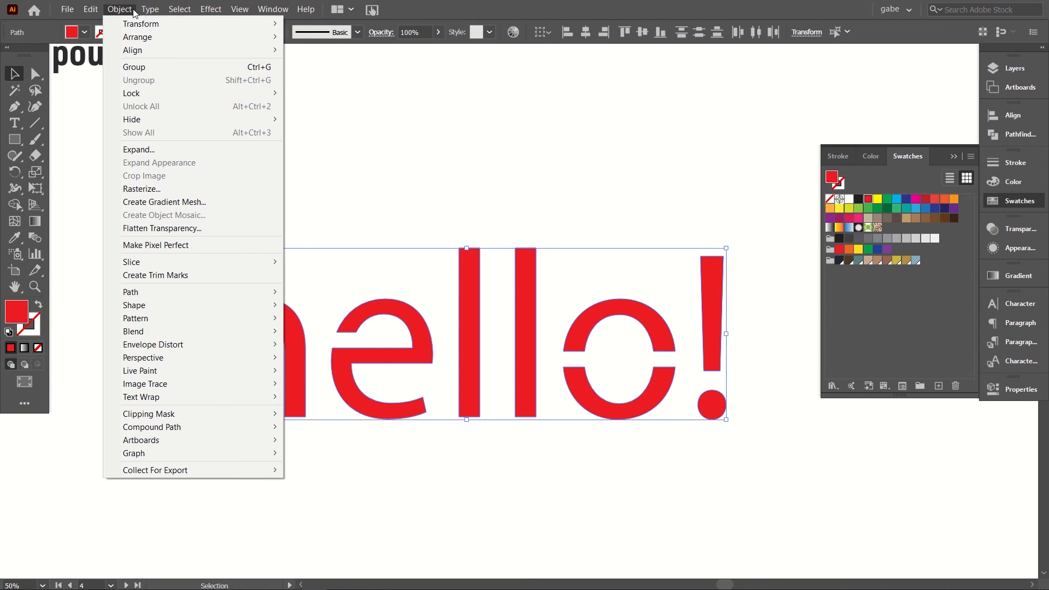
mouse_move(190, 423)
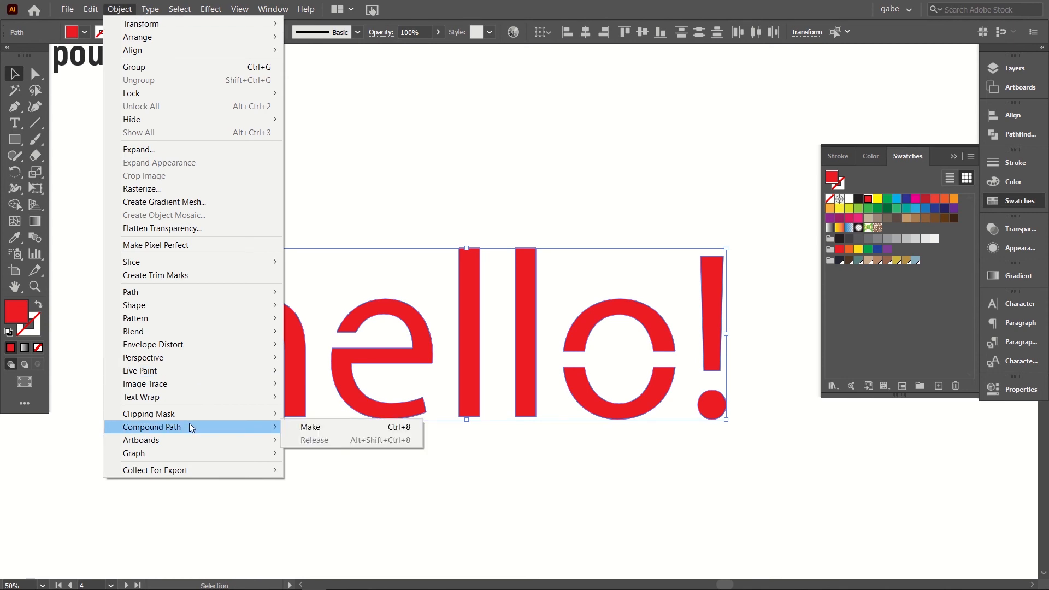
click(304, 426)
click(192, 162)
Step: Select the red "hello!" compound path and release it back into separate shapes
drag(157, 185, 756, 470)
click(119, 9)
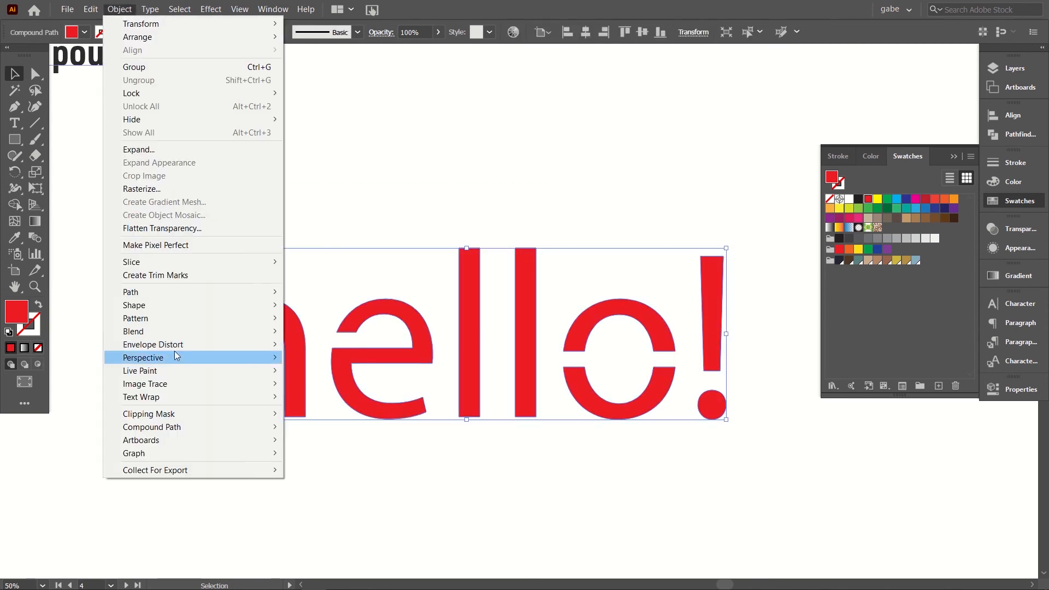
mouse_move(181, 426)
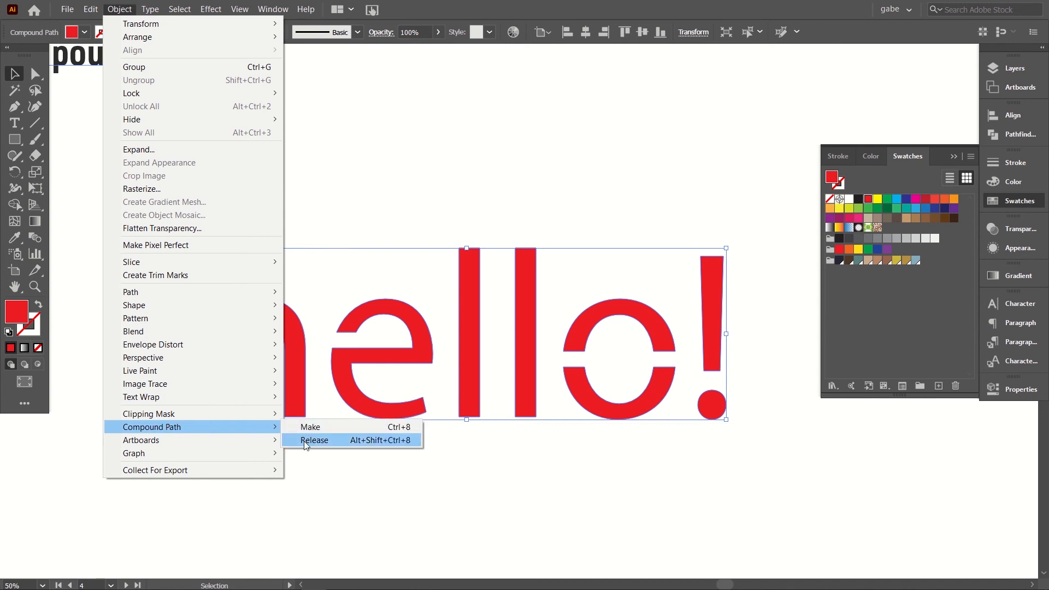
click(304, 441)
click(304, 441)
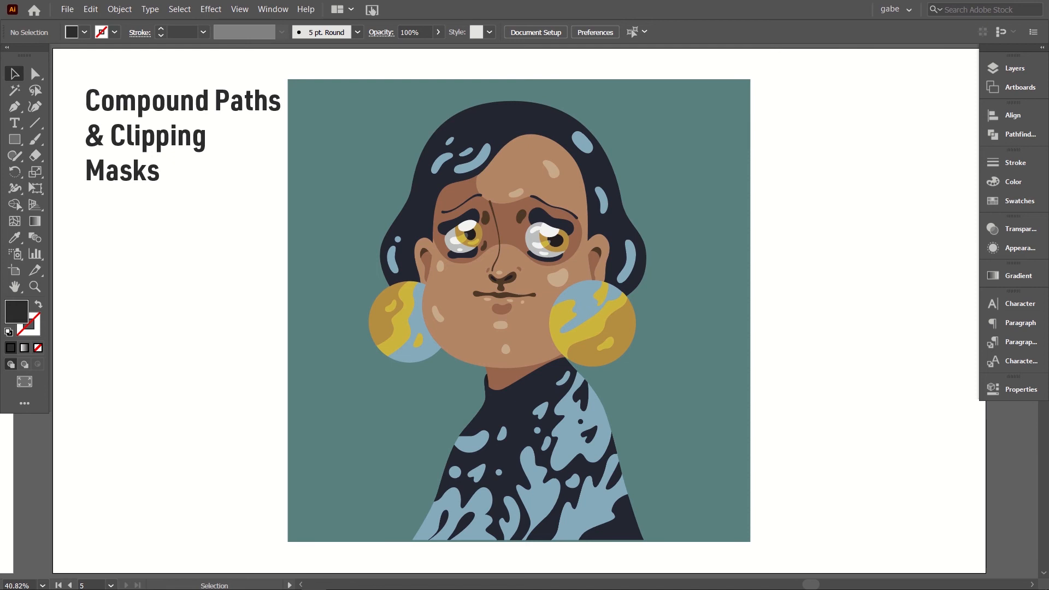
Step: Paste the gold foil image onto the portrait artboard, send it behind the artwork and deselect it
key(ctrl+v)
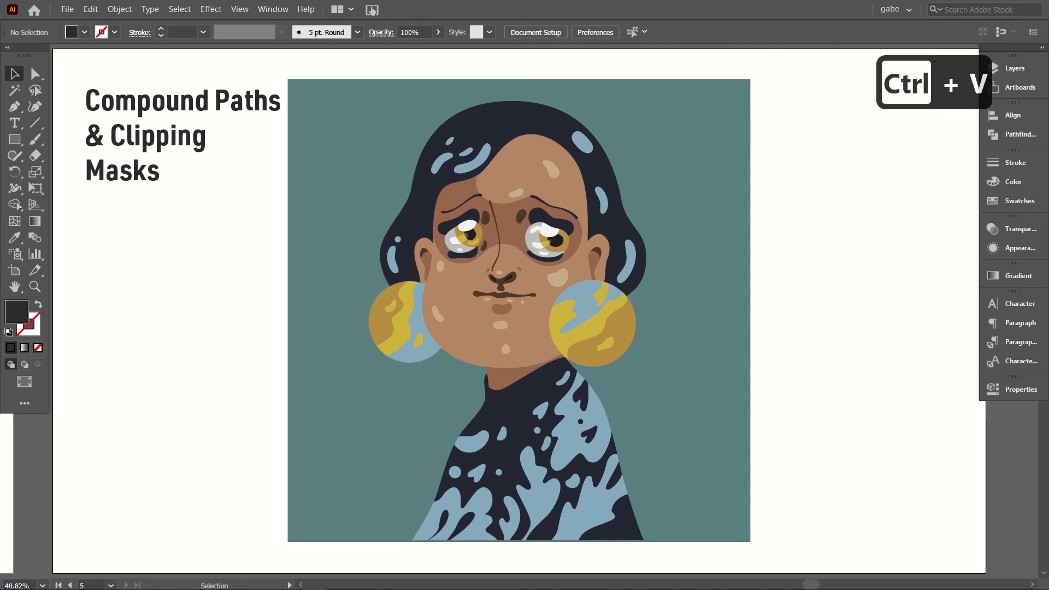
key(ctrl+shift+bracketleft)
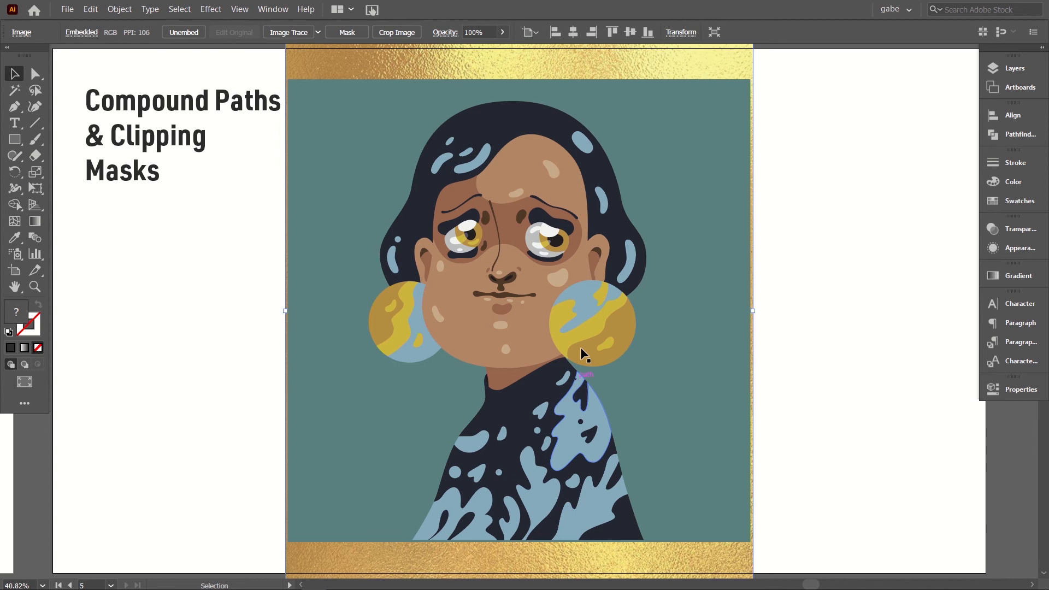
click(819, 312)
Step: Select the brown shape of the portrait's left-hand earring, examine its anchor points with the Direct Selection tool and deselect it
key(ctrl+equal)
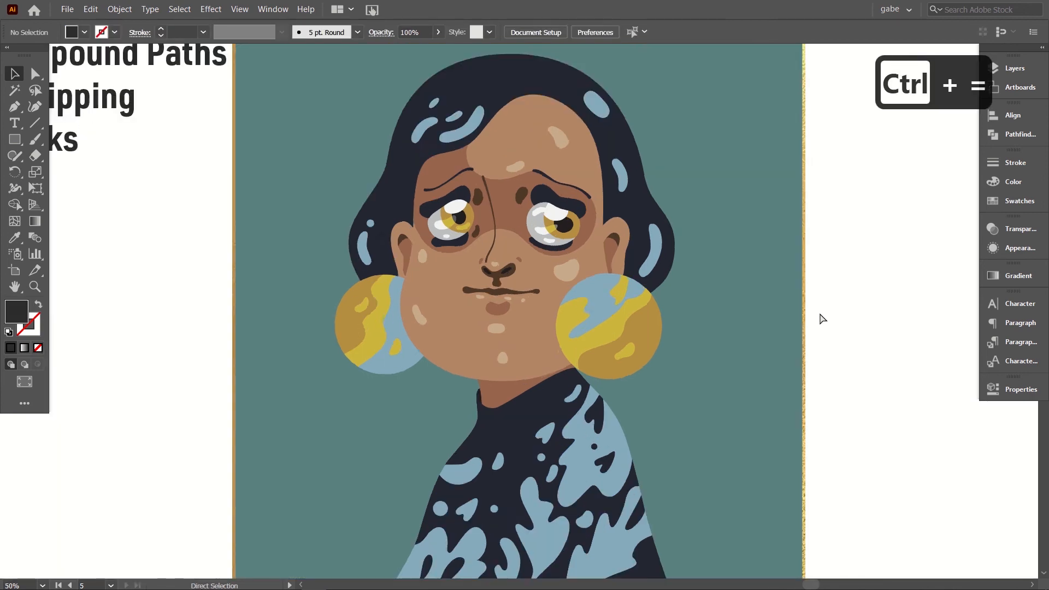
key(ctrl+equal)
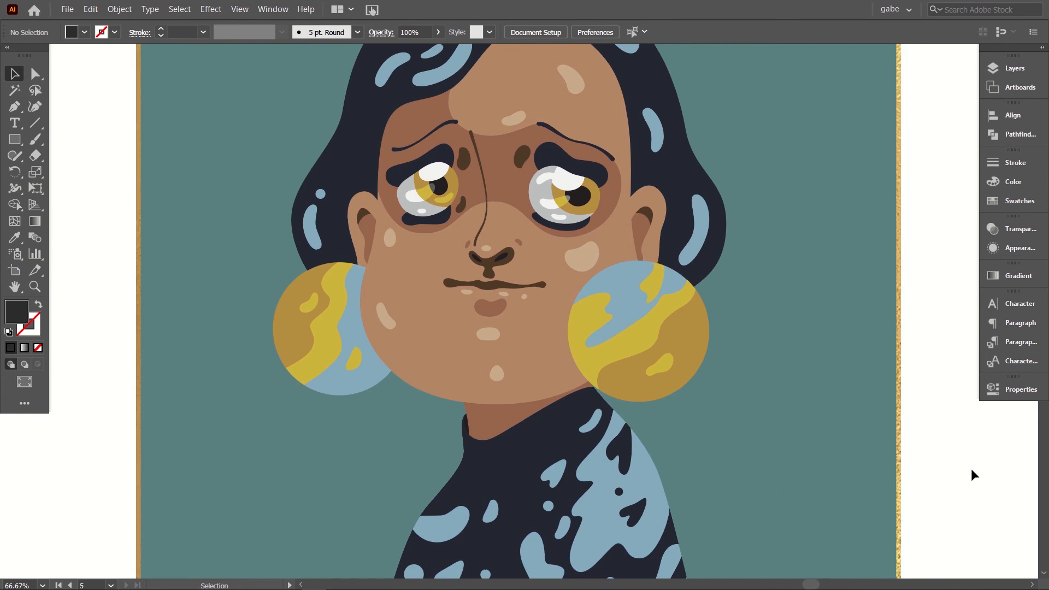
click(284, 314)
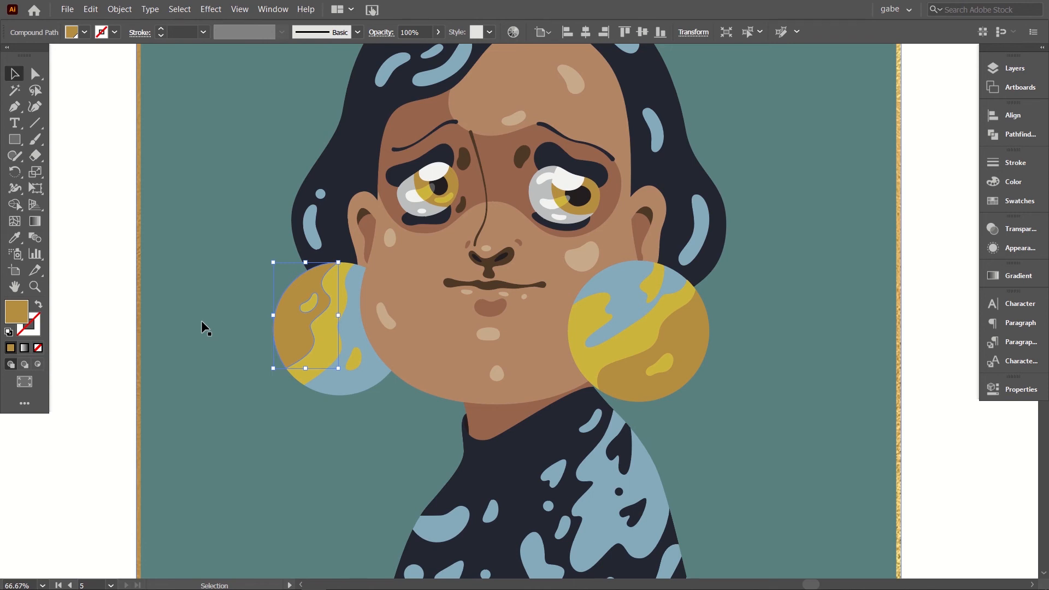
click(35, 73)
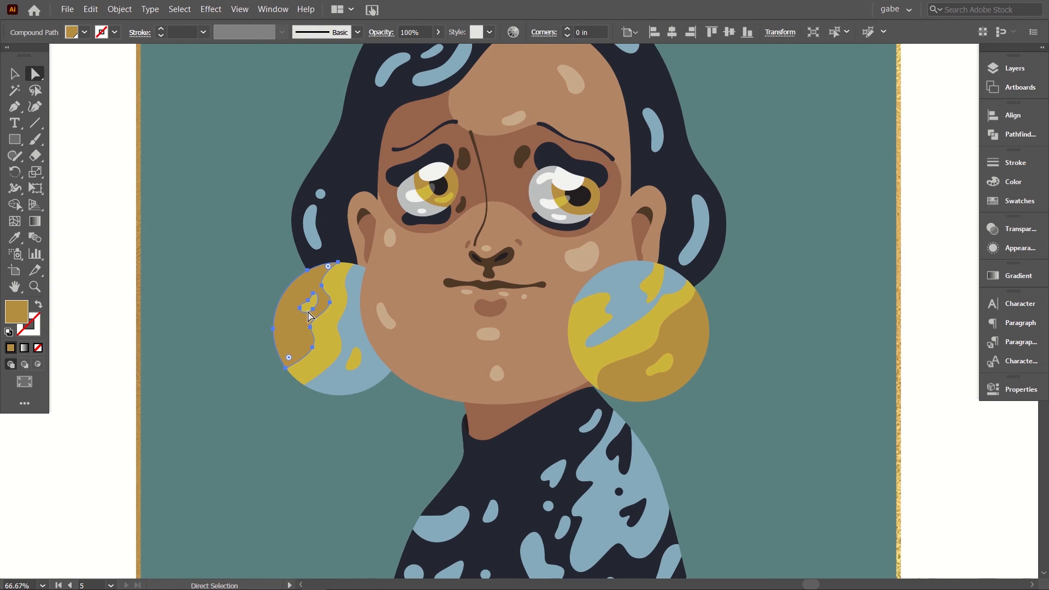
click(14, 73)
click(122, 221)
Step: Select the brown and light blue pieces of both earrings together, leaving out the yellow areas
click(284, 315)
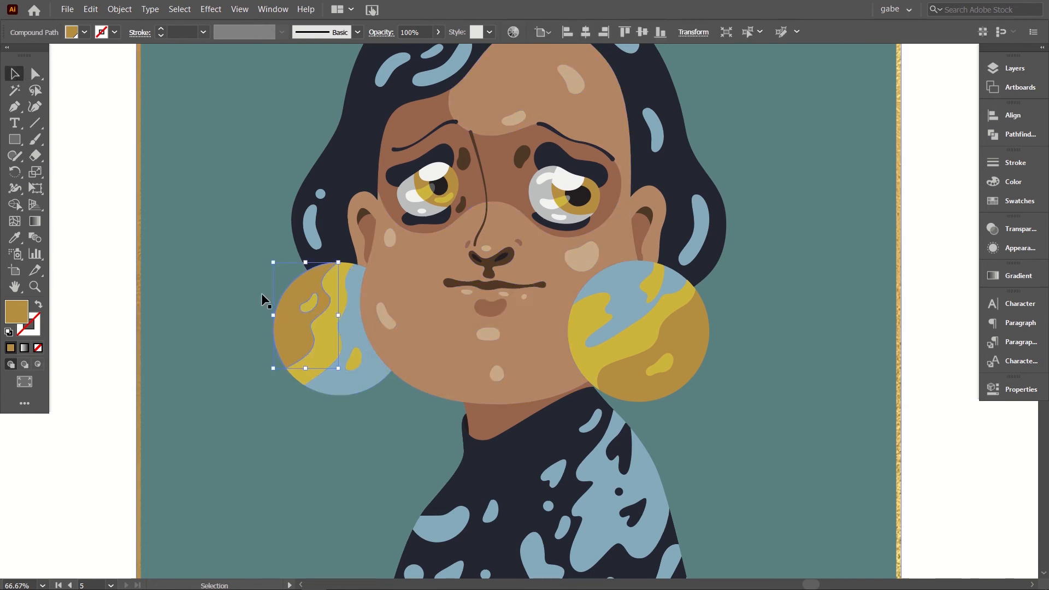
shift+click(352, 334)
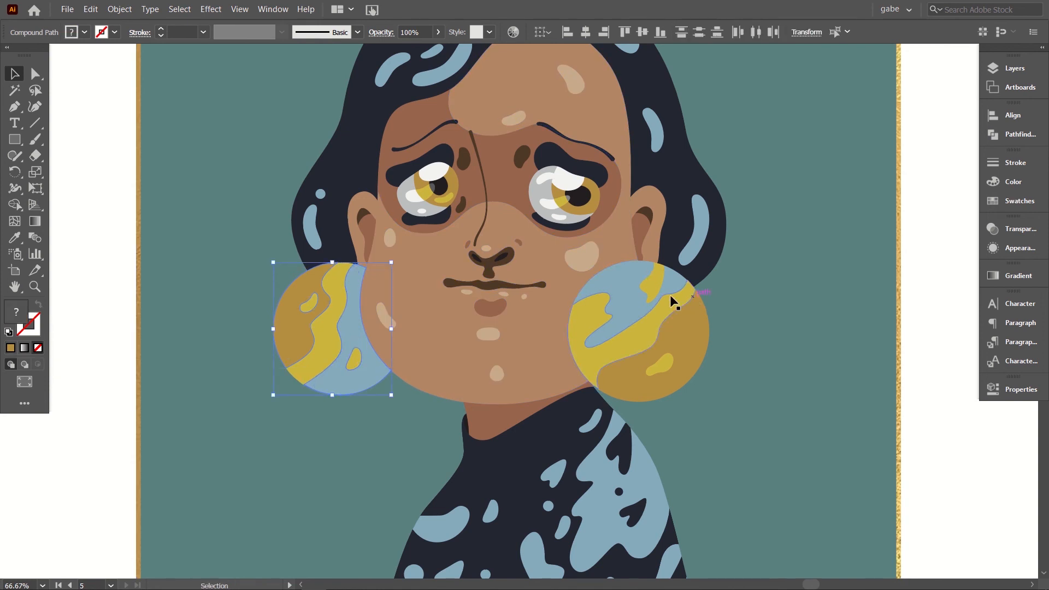
shift+click(630, 294)
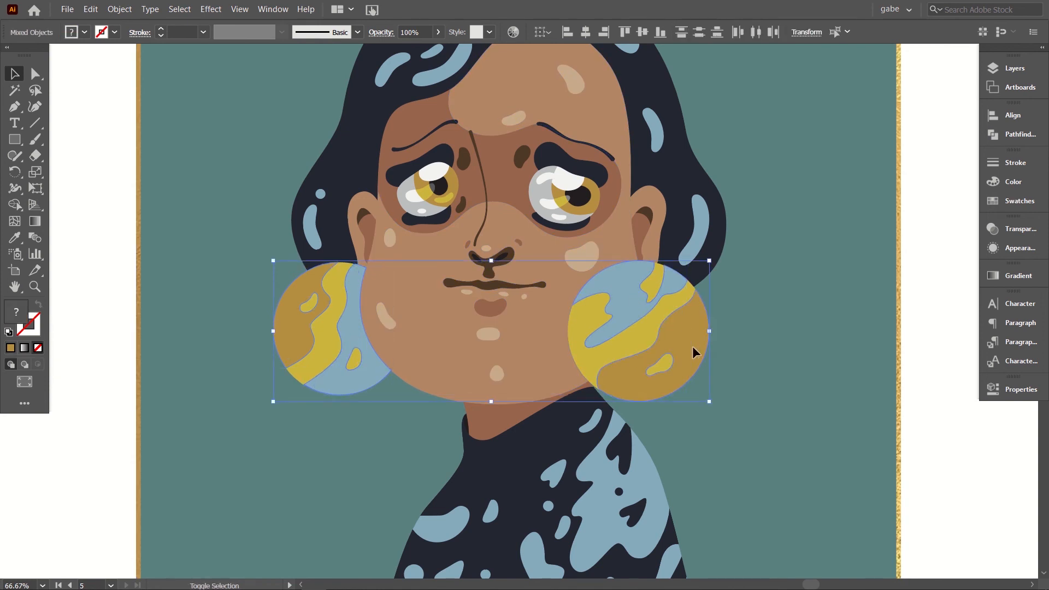
Step: Add all the light blue pattern shapes on the dark sweater to the earring selection
scroll(693, 347, down, 4)
scroll(630, 266, down, 3)
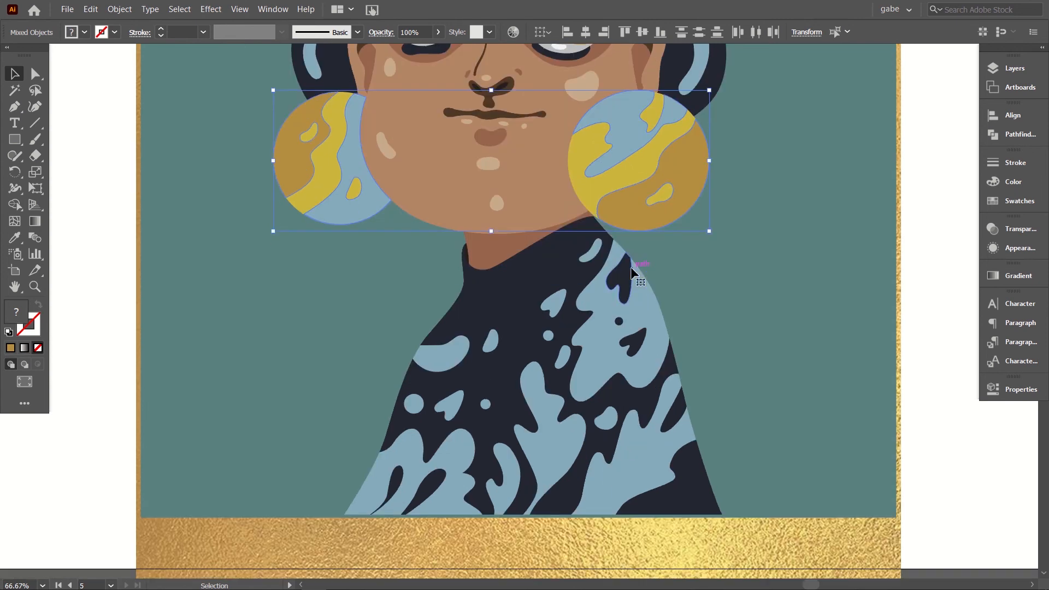
shift+click(581, 295)
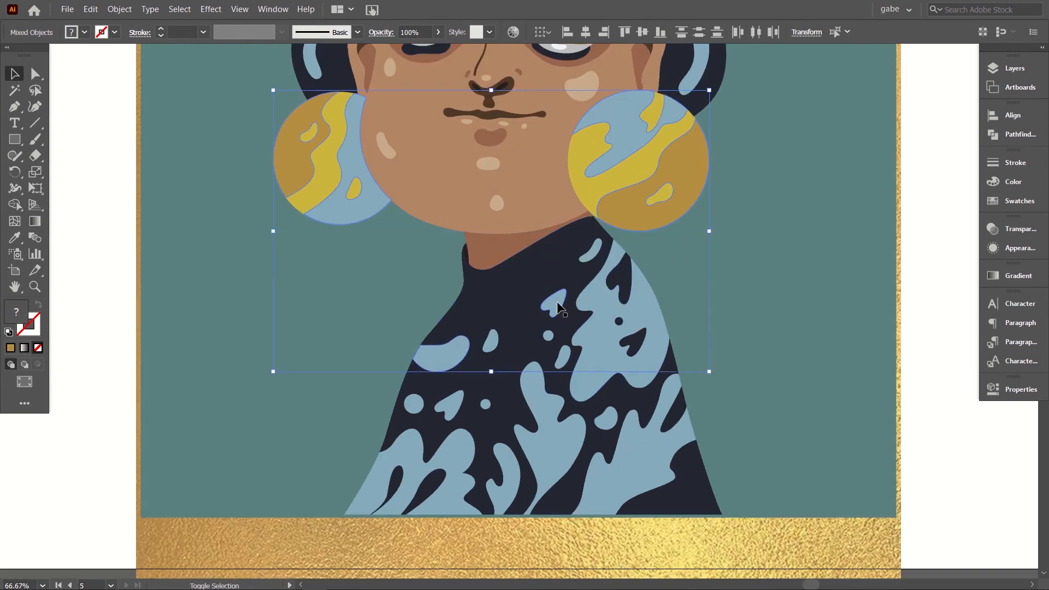
shift+click(559, 302)
shift+click(595, 257)
shift+click(595, 303)
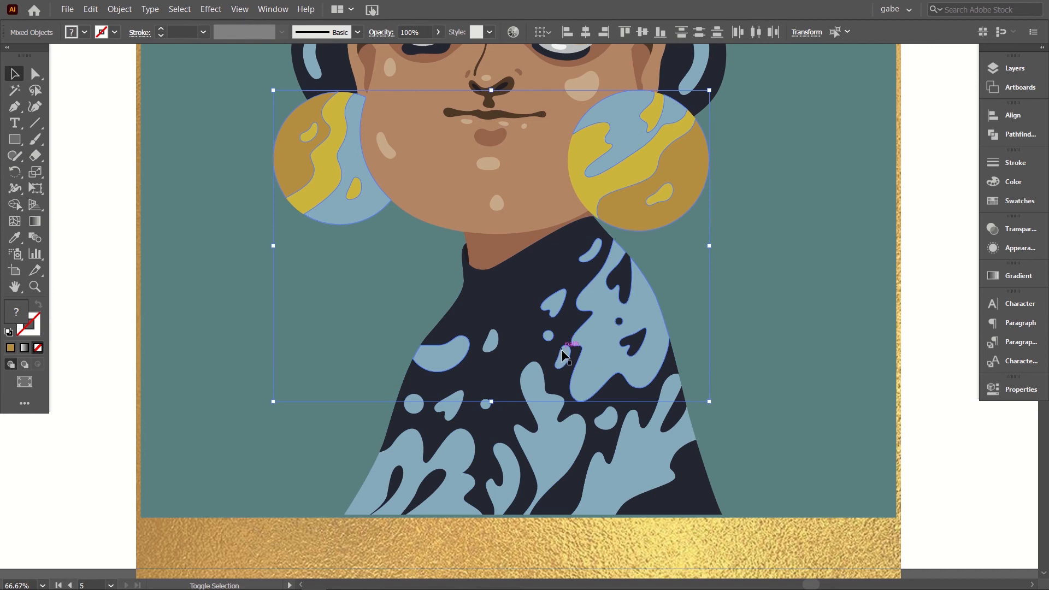
shift+click(452, 404)
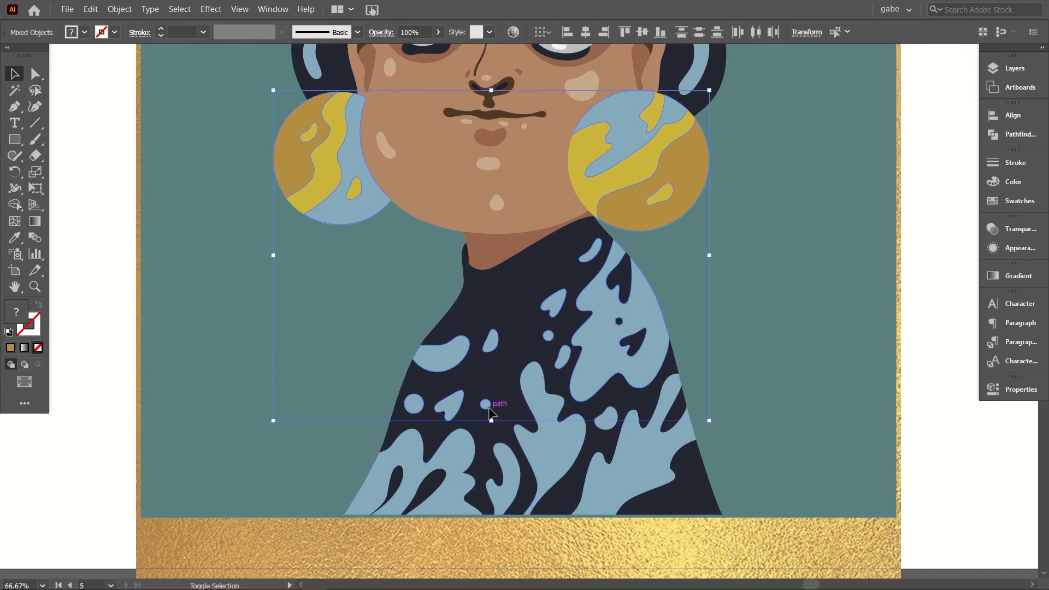
shift+click(452, 471)
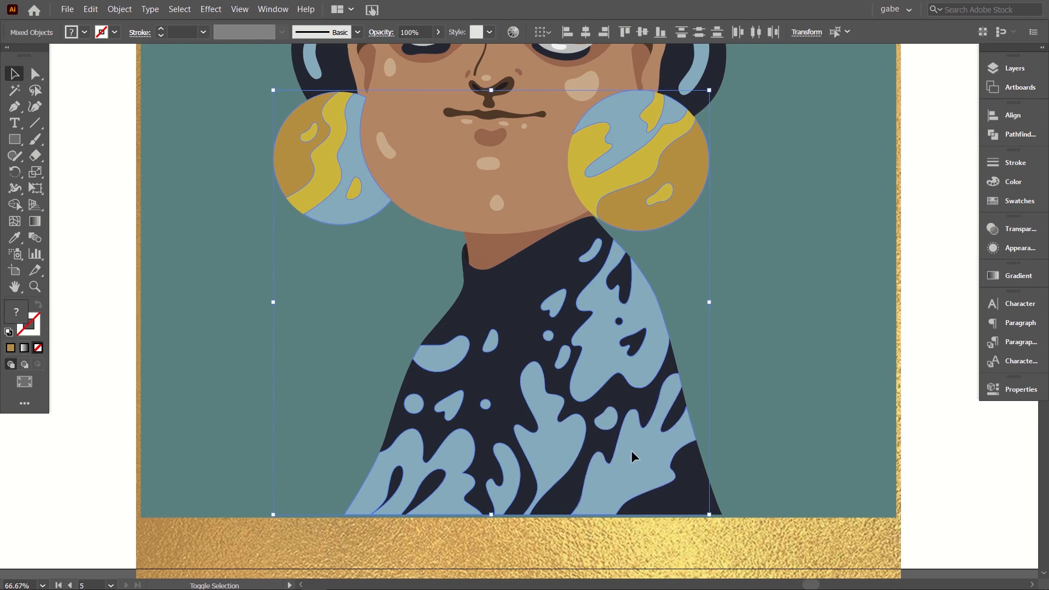
Step: Add the golden-brown iris shapes of both eyes to the selection, leaving the surrounding face shapes out
scroll(631, 451, up, 8)
key(ctrl+equal)
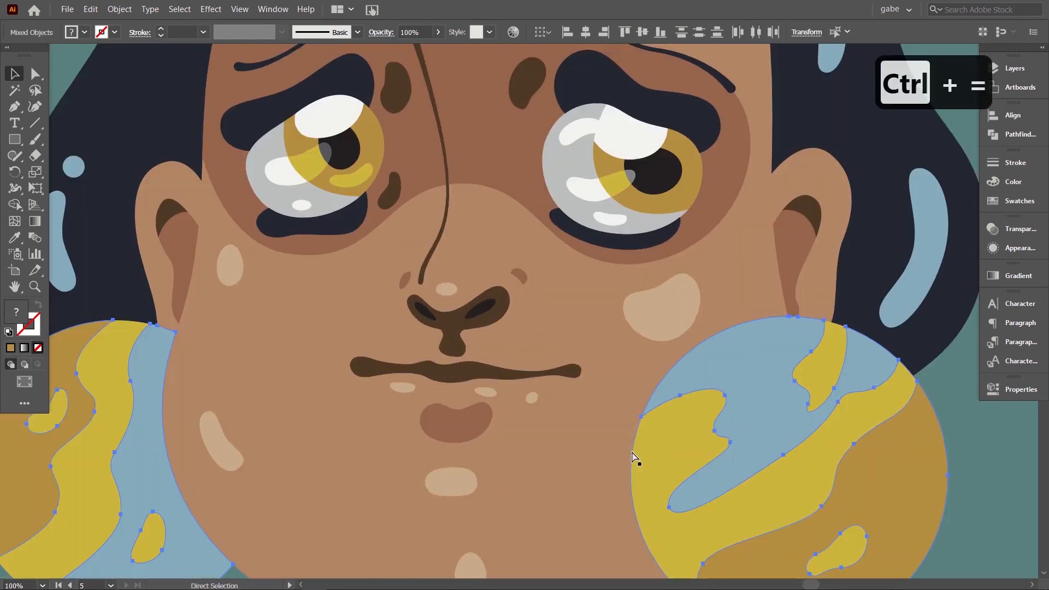
key(ctrl+equal)
shift+click(301, 139)
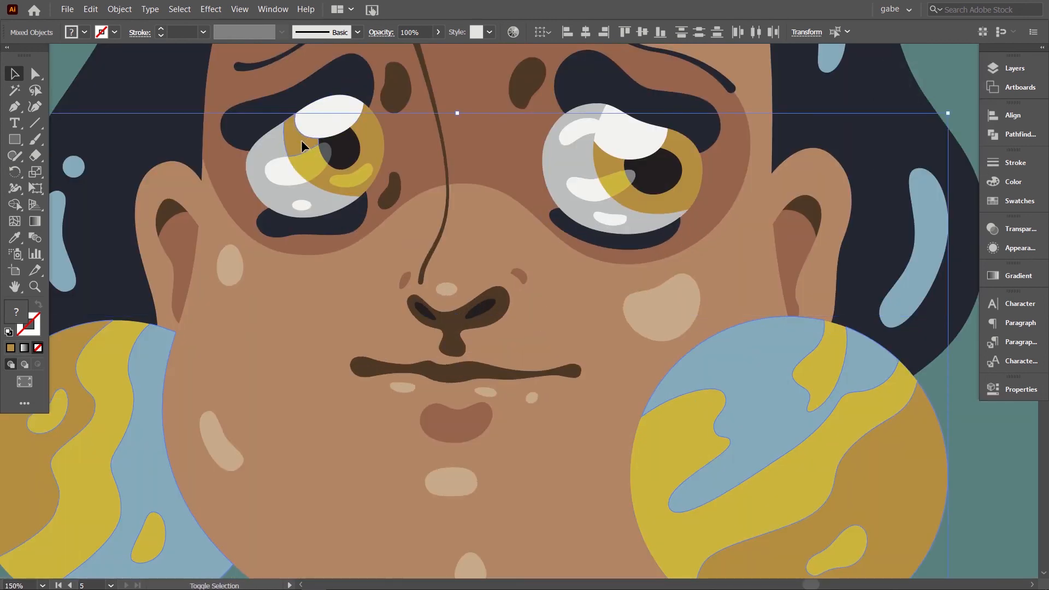
shift+click(365, 134)
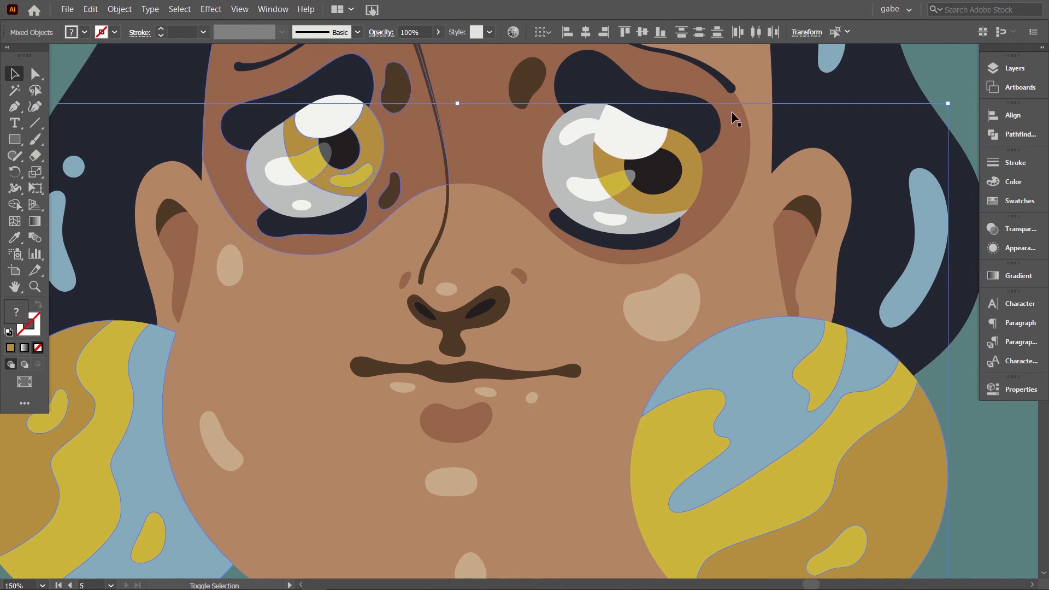
shift+click(608, 164)
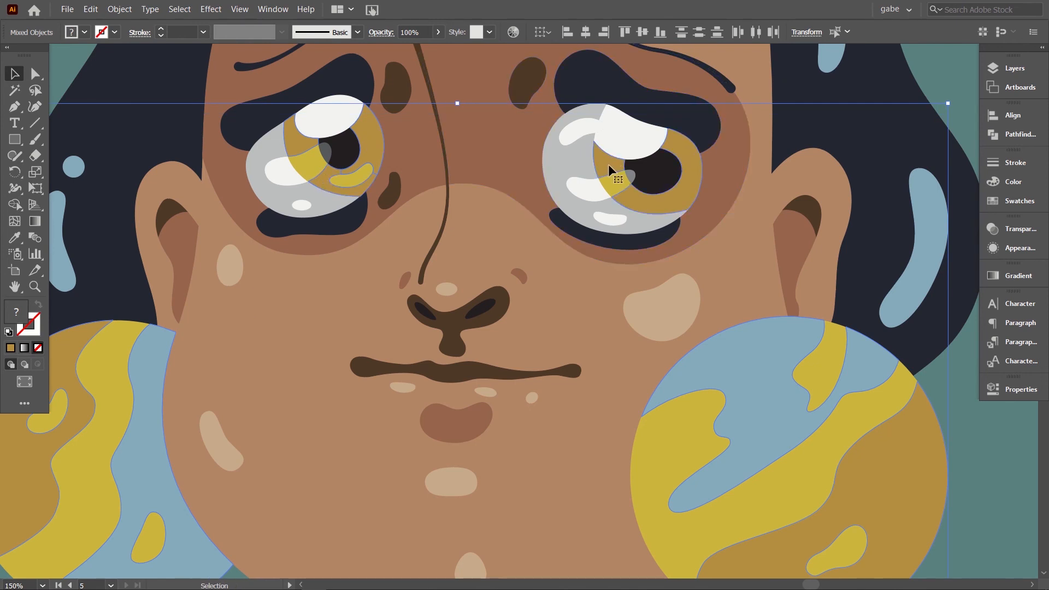
Step: Copy the selected earring, sweater and iris shapes and paste the duplicates in front at the same position
key(ctrl+minus)
key(ctrl+minus)
key(ctrl+minus)
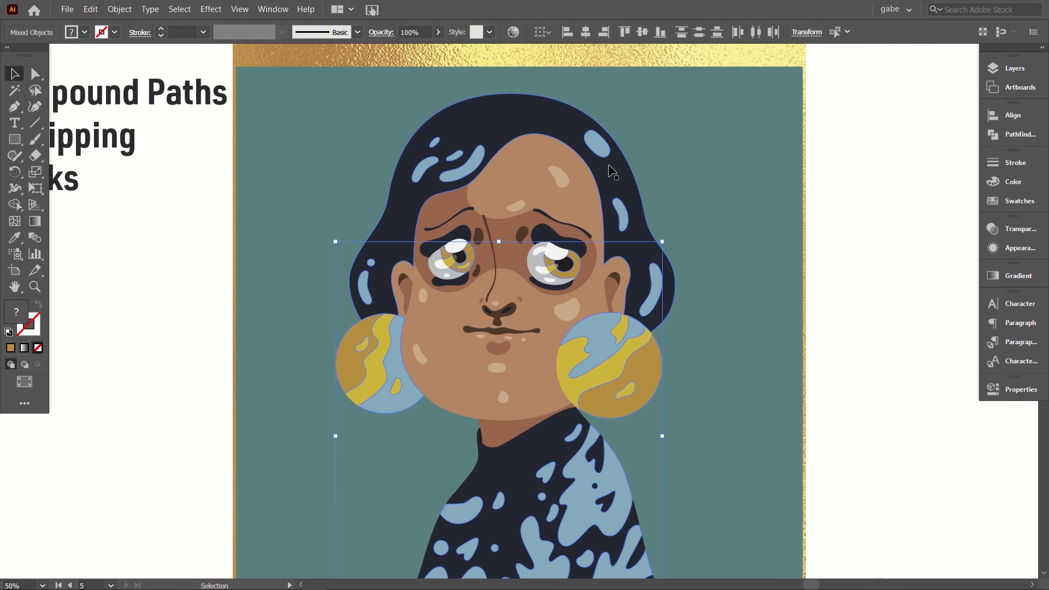
scroll(611, 171, down, 4)
scroll(611, 171, up, 1)
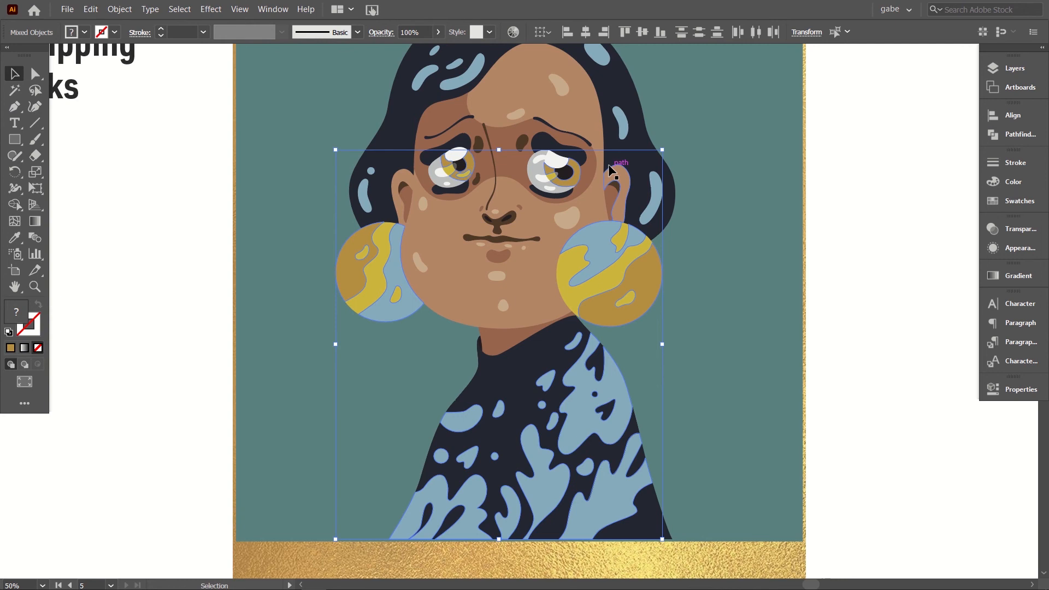
key(a)
key(ctrl+c)
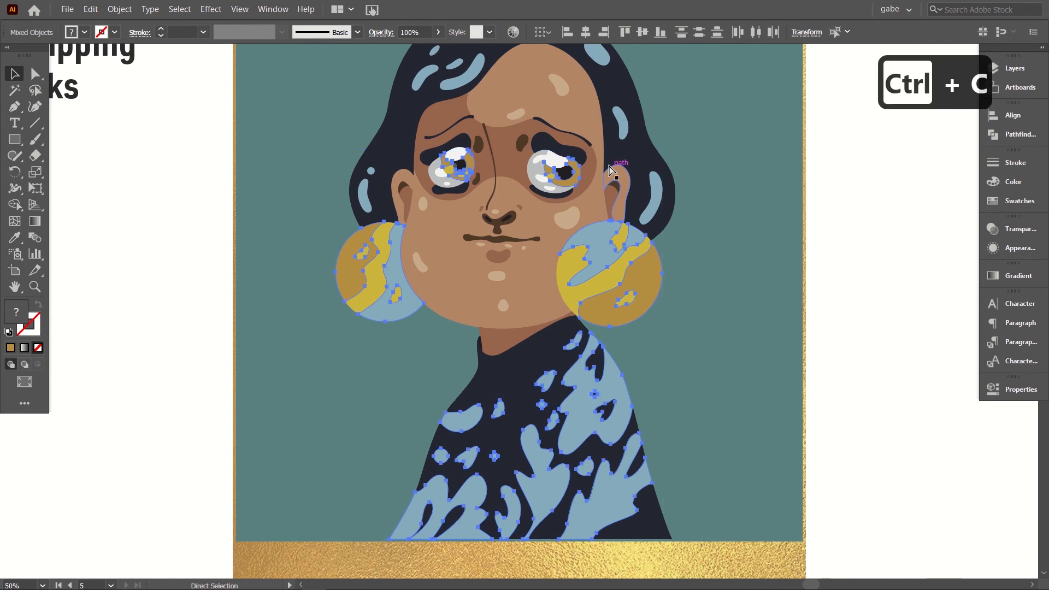
key(v)
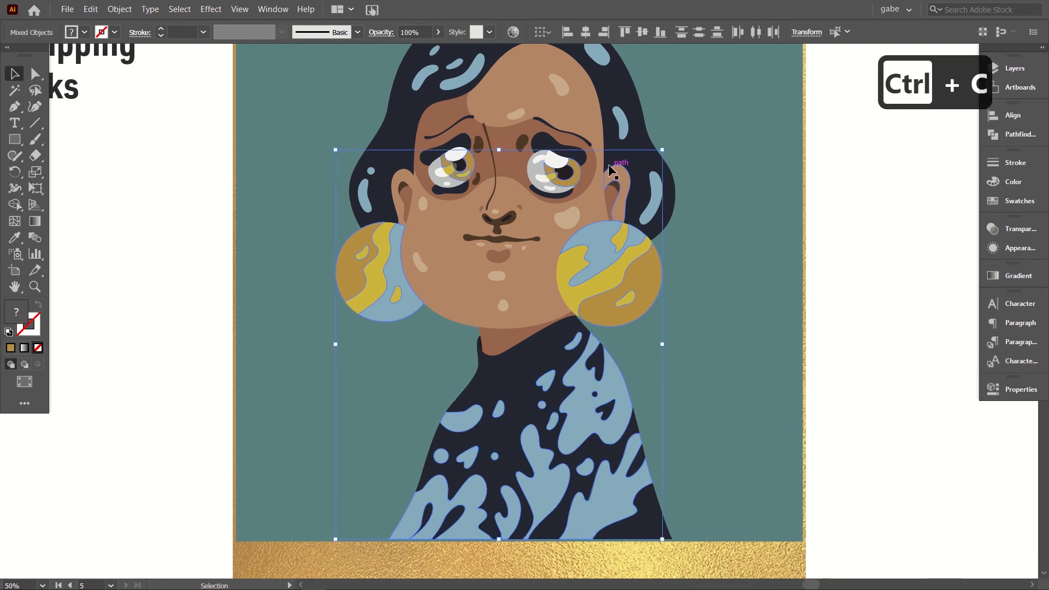
click(91, 9)
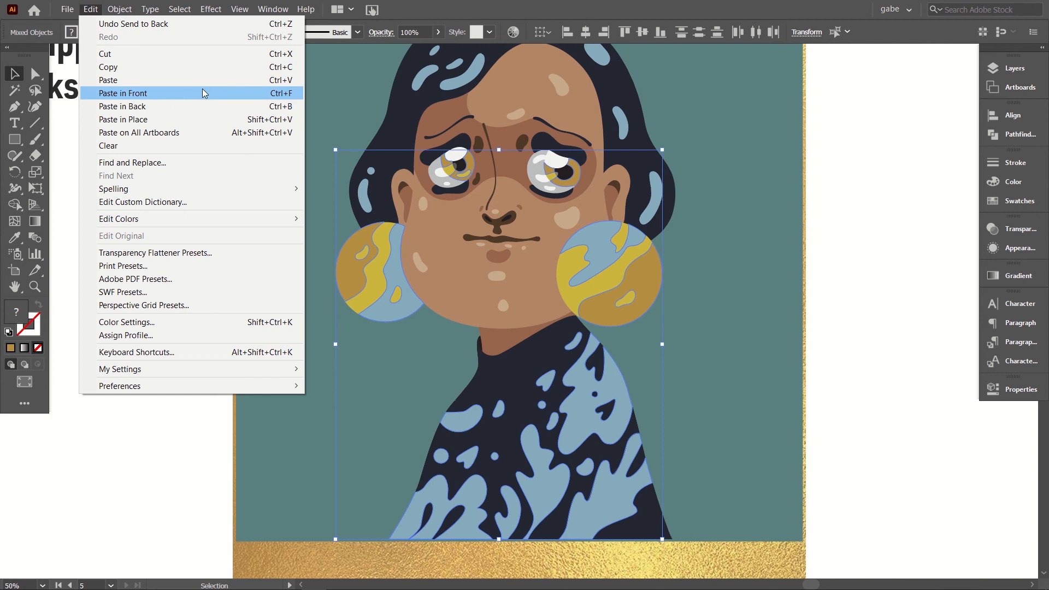
click(200, 93)
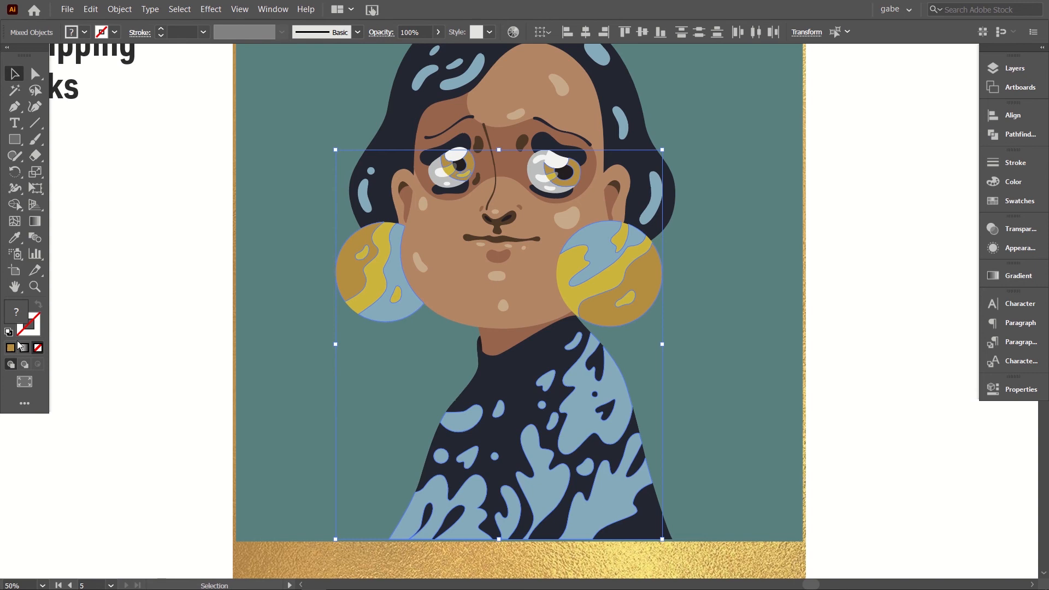
Step: Try a dark green fill on the pasted shapes, and settle on the bright magenta swatch
click(1003, 206)
click(891, 208)
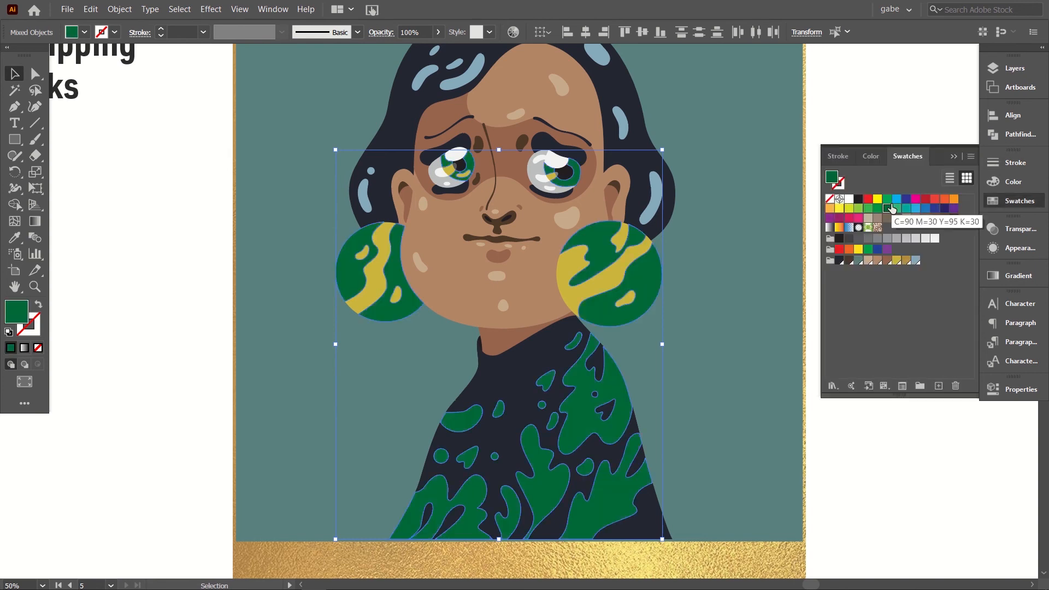
click(915, 198)
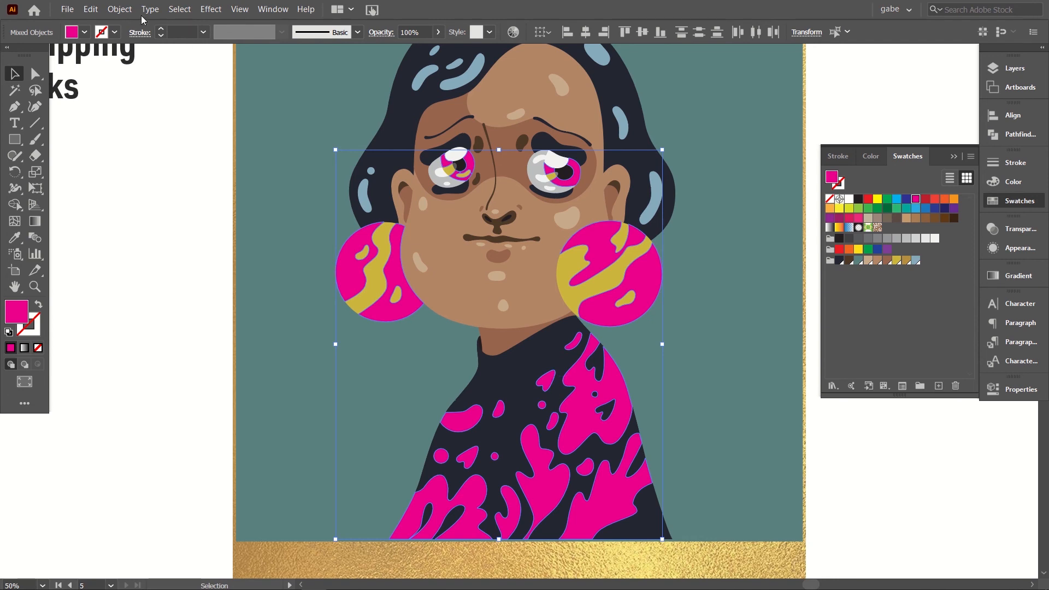
Step: Combine the magenta shapes into a single compound path, deselect it and select it again as one object
click(124, 12)
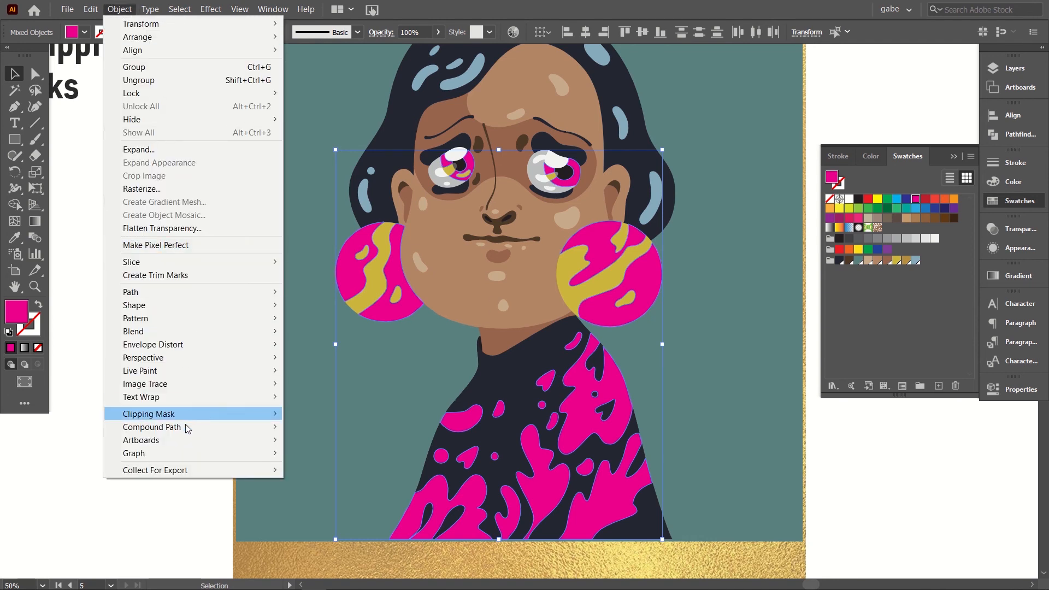
mouse_move(184, 426)
click(326, 427)
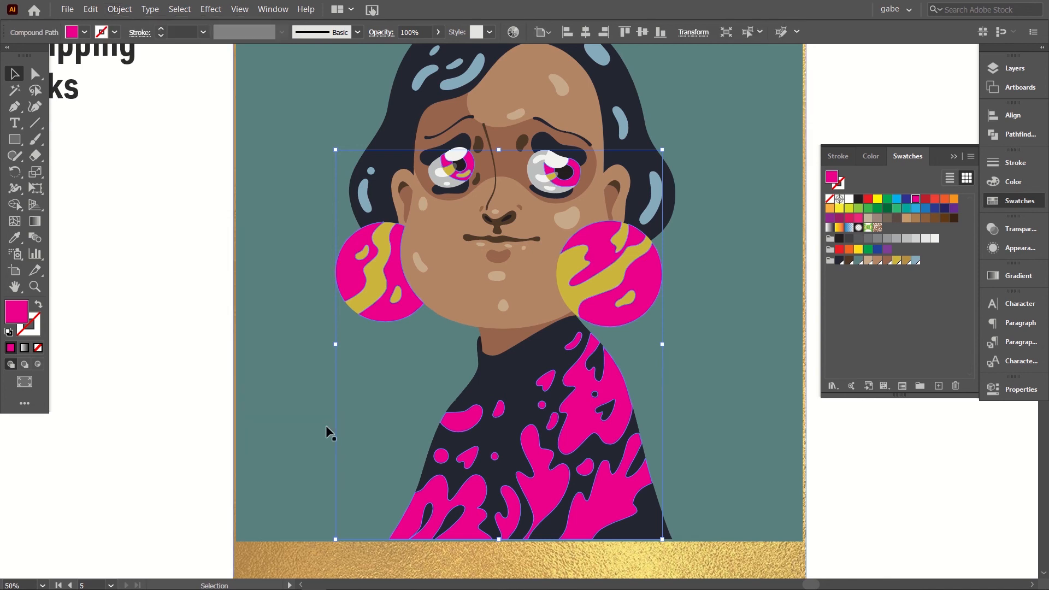
click(184, 334)
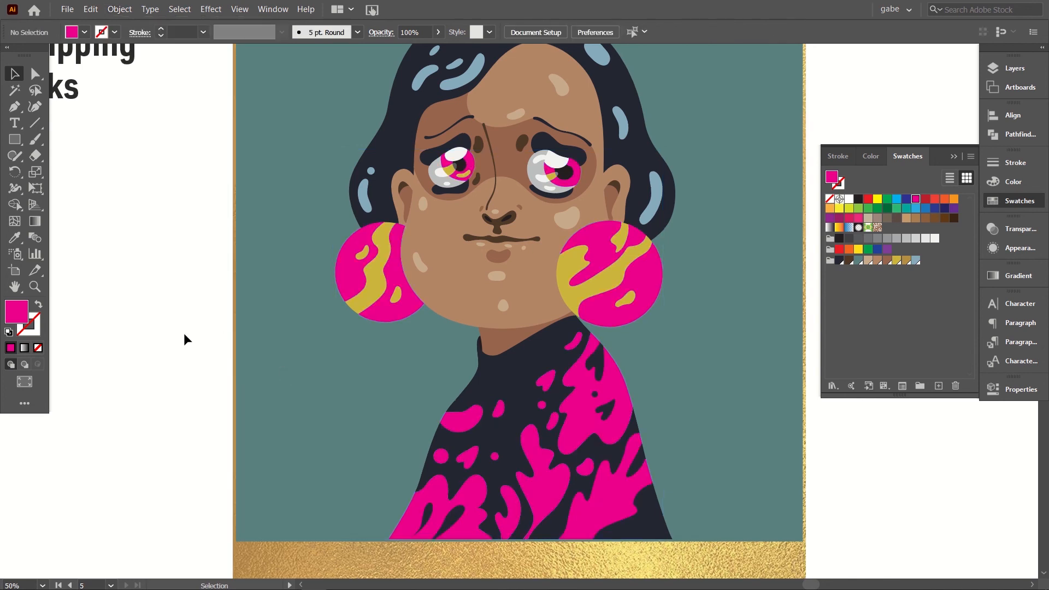
click(351, 296)
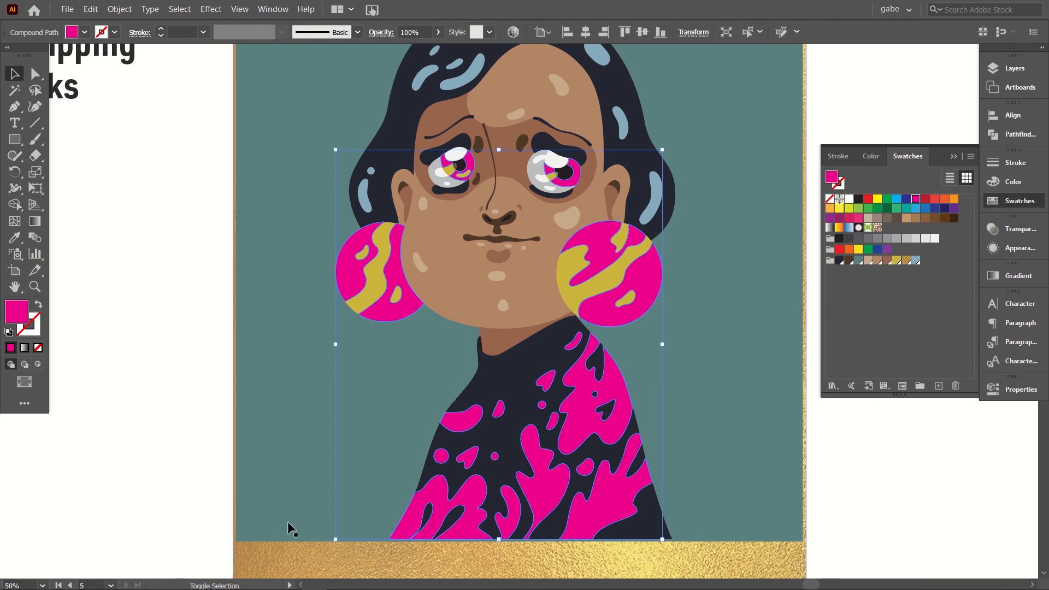
drag(292, 550, 293, 557)
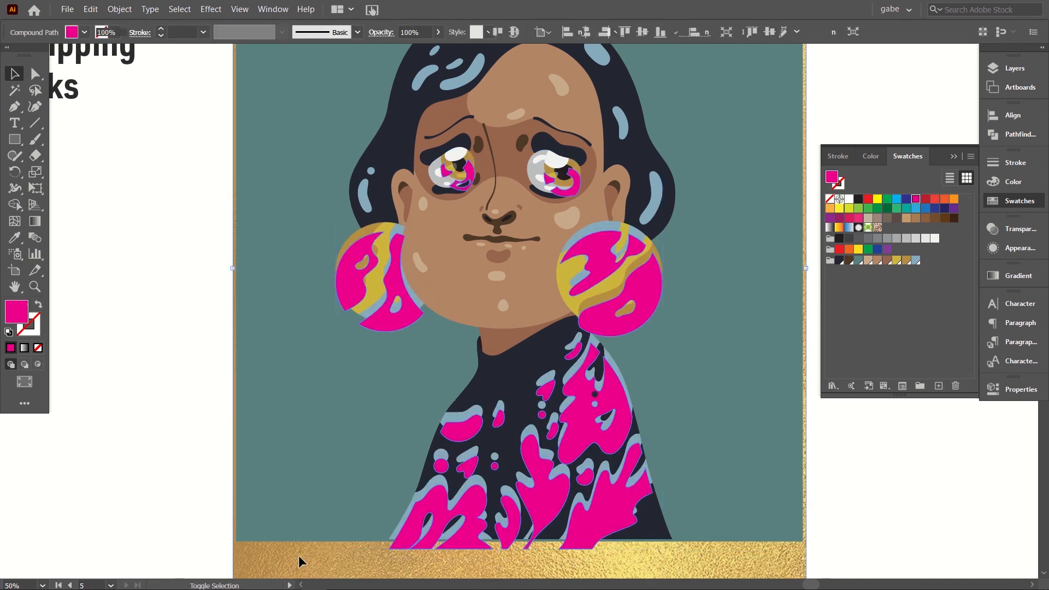
key(ctrl+z)
key(ctrl+z)
key(ctrl+z)
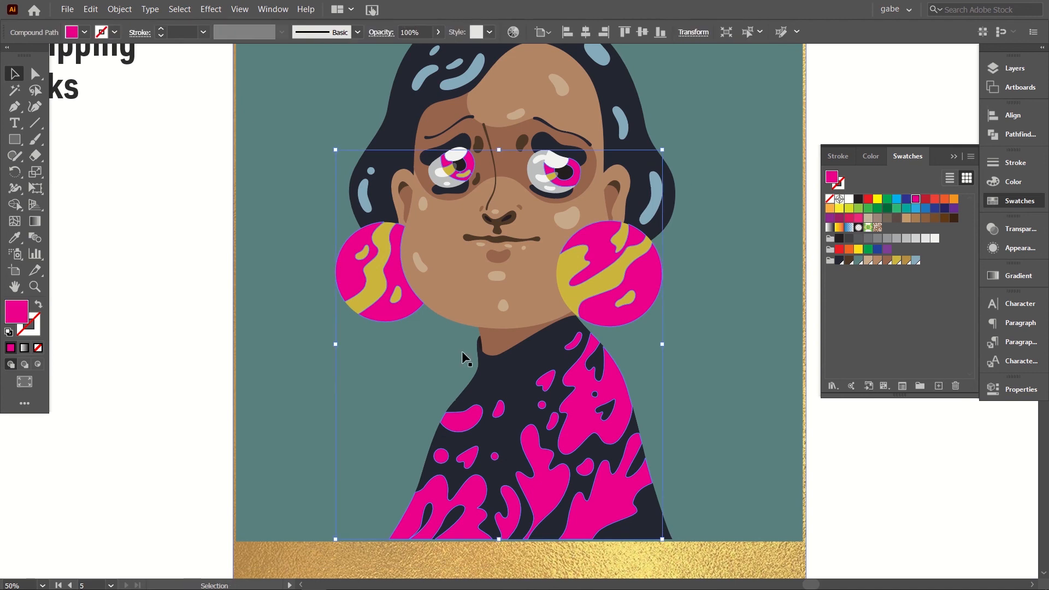
Step: Add the gold foil image to the selected magenta compound path, make a clipping mask from both, and deselect
shift+click(287, 560)
key(ctrl+minus)
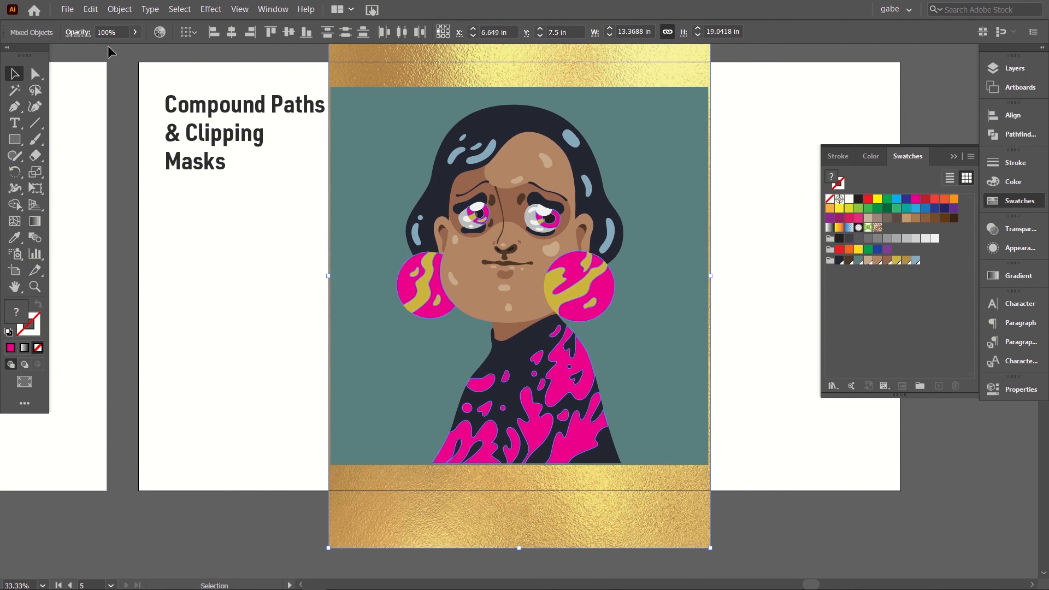
click(120, 10)
mouse_move(180, 413)
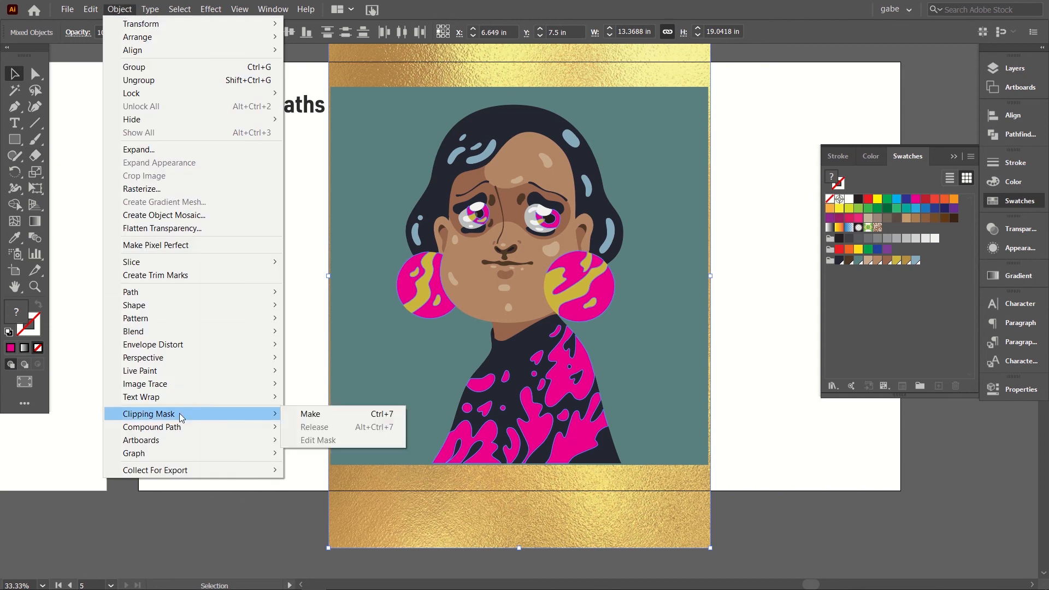
click(309, 412)
key(ctrl+shift+a)
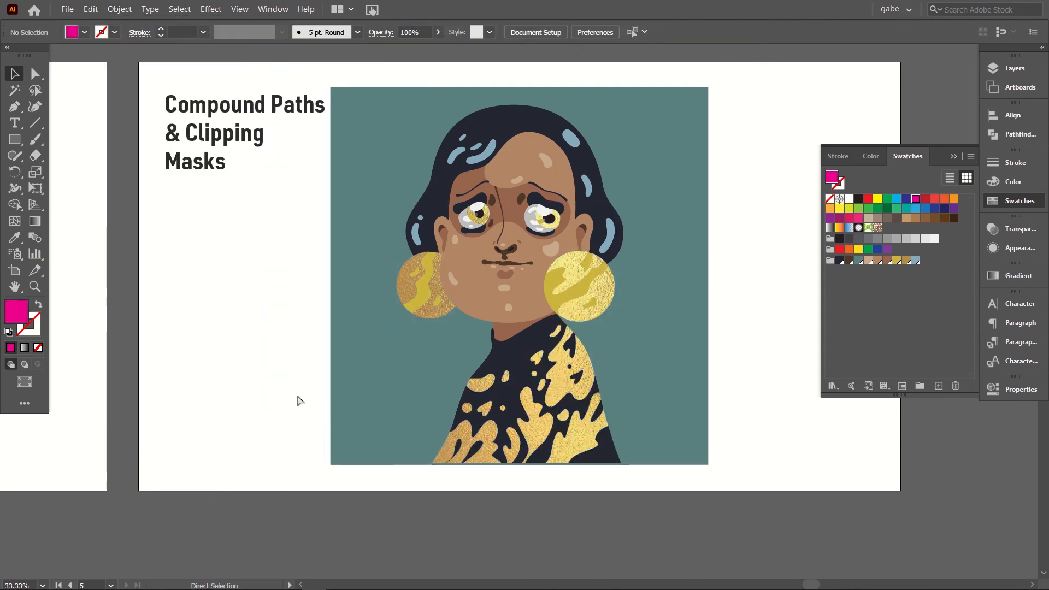
Step: Inspect the masked gold foil on the earrings, irises and sweater, both close up and across the whole artboard
key(ctrl+0)
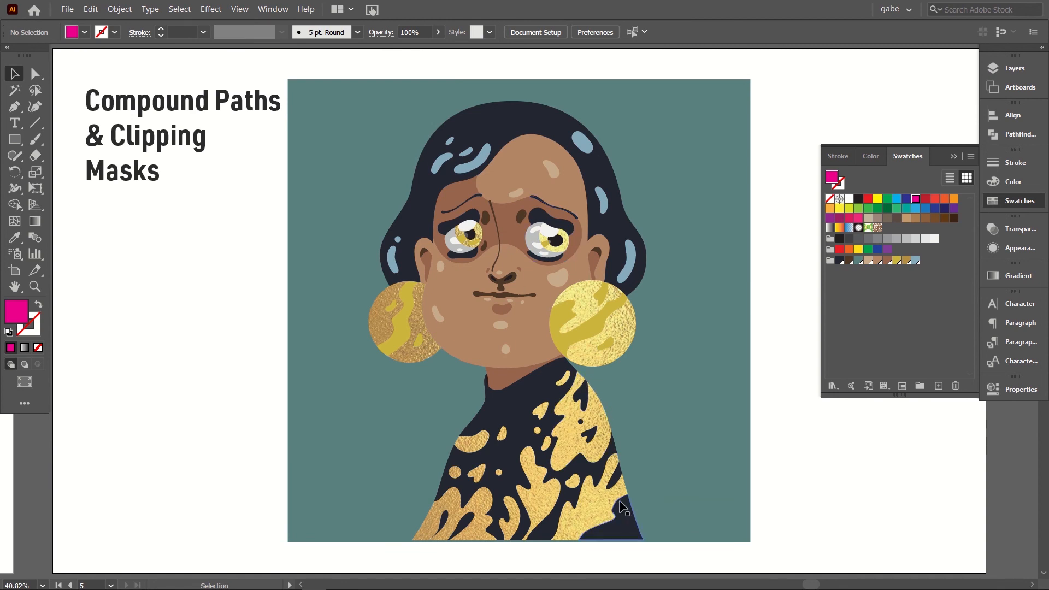
key(ctrl+minus)
key(ctrl+equal)
key(ctrl+equal)
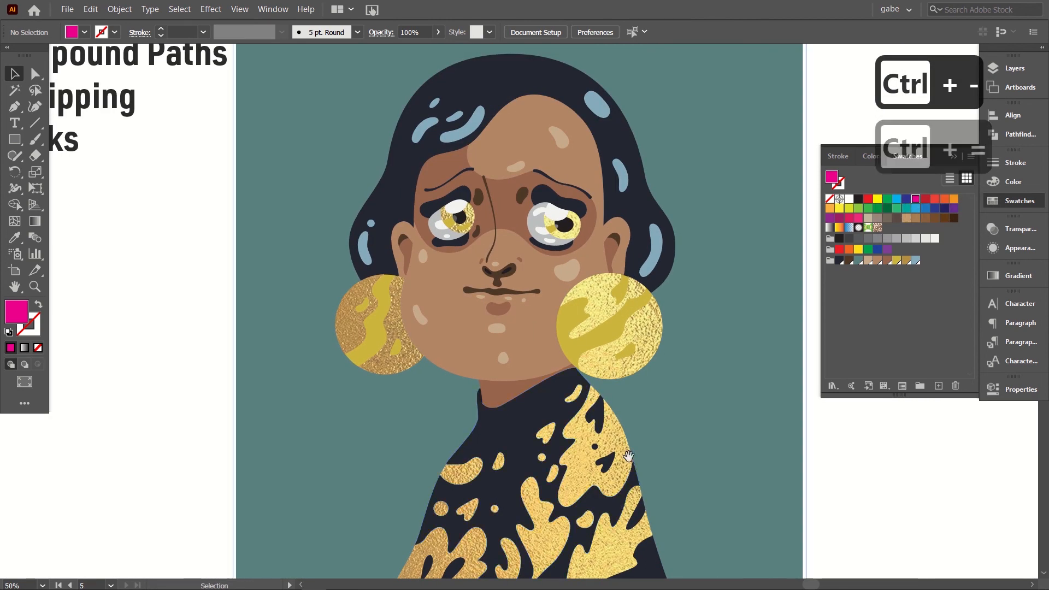
key(space)
drag(621, 506, 560, 417)
key(ctrl+0)
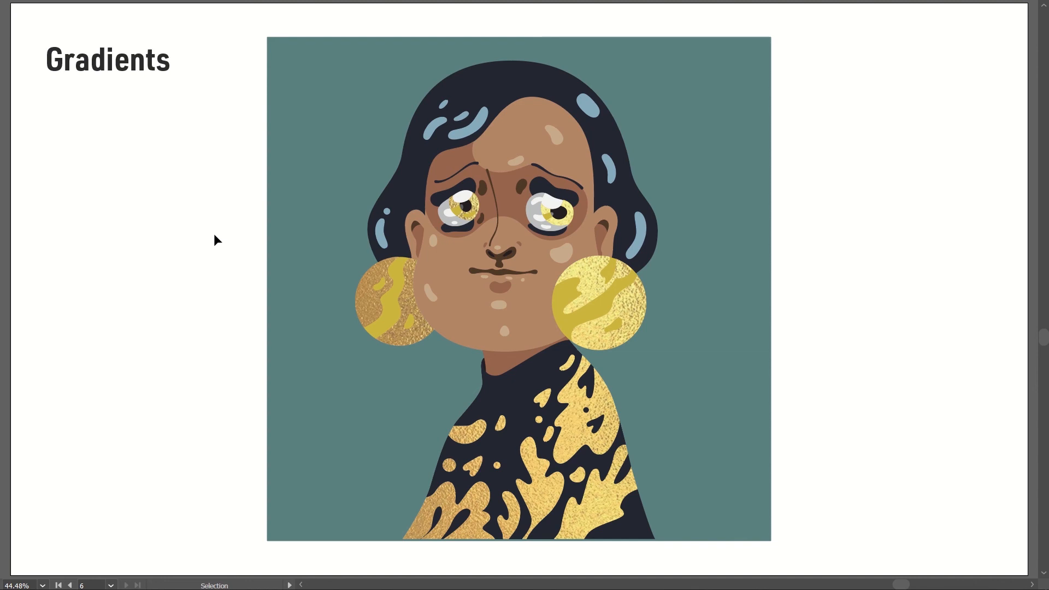
Step: Try the White, Black and Orange, Yellow gradients on the teal background, settle on the blue fade, and reorder its swatch before the orange one
key(Tab)
key(Tab)
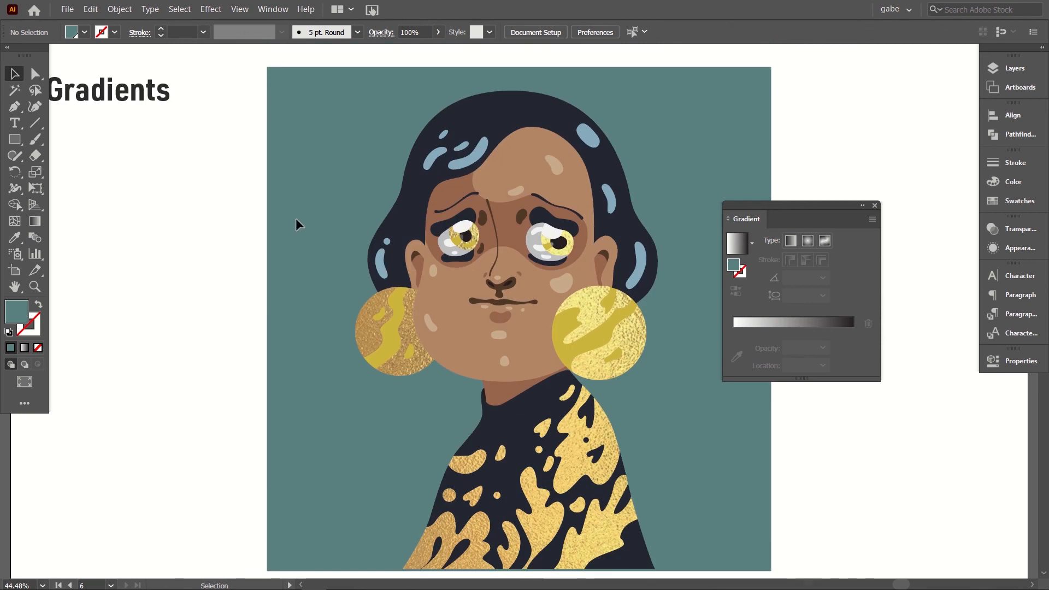
drag(236, 202, 299, 242)
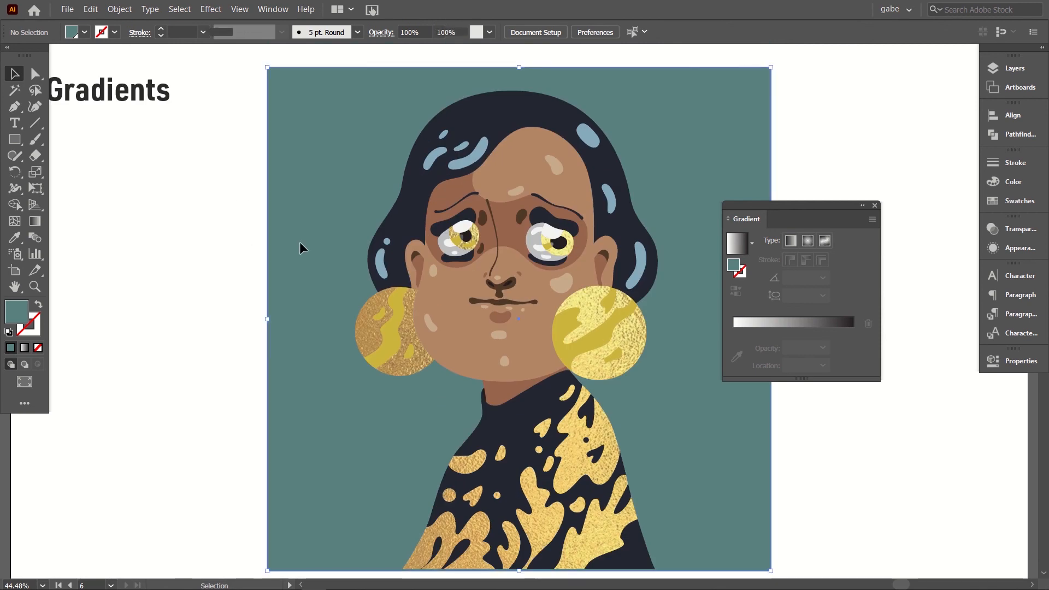
click(995, 208)
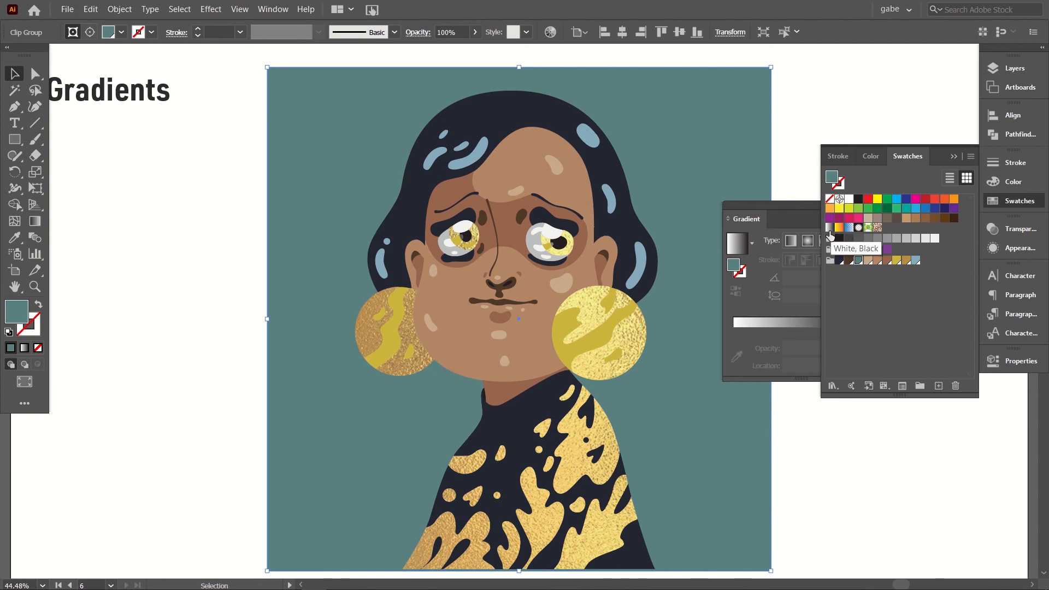
click(830, 229)
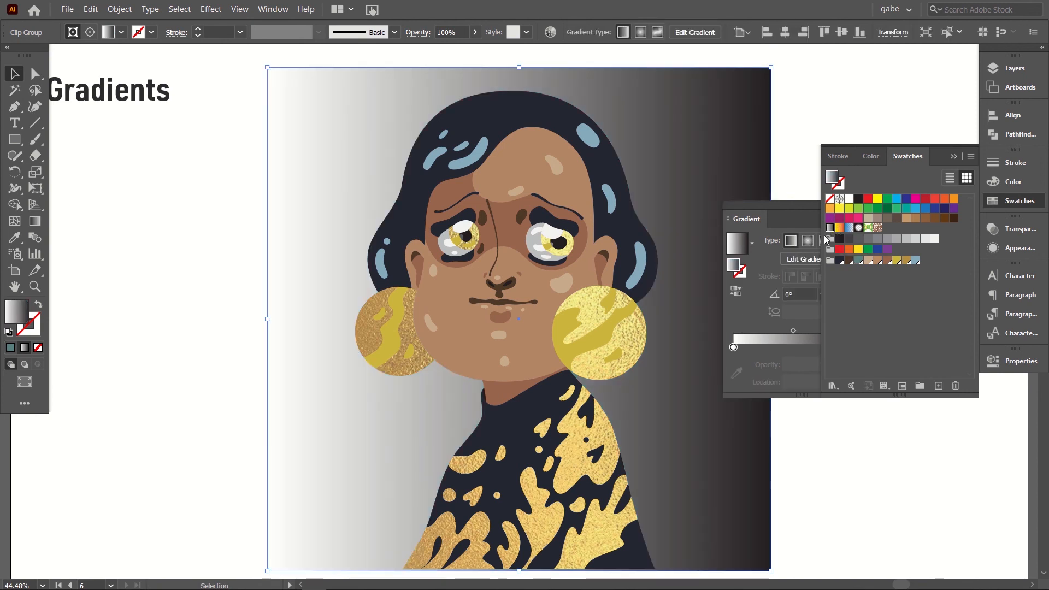
click(839, 230)
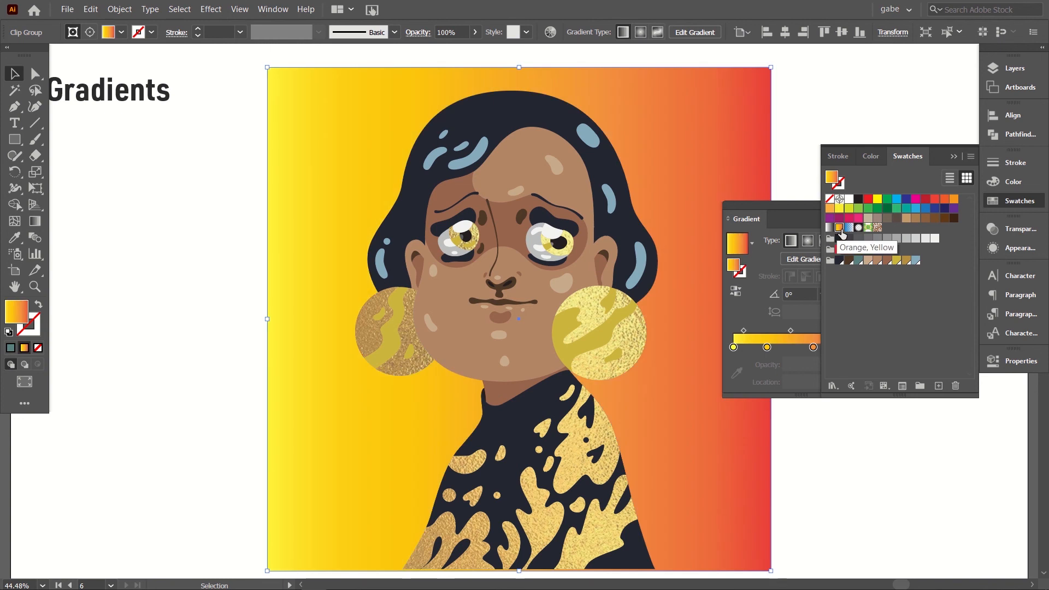
click(846, 230)
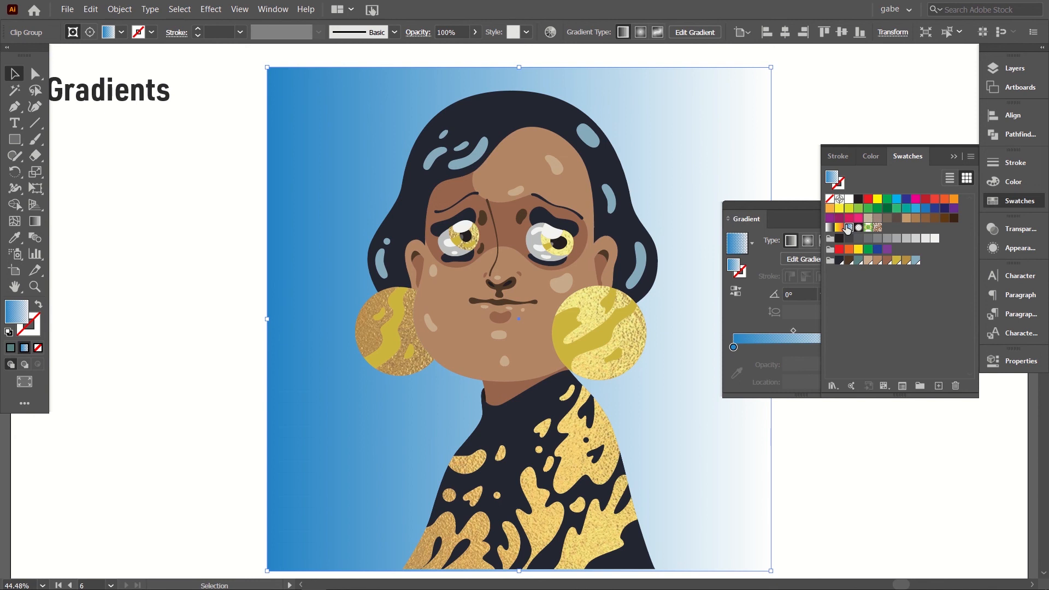
drag(848, 230, 839, 228)
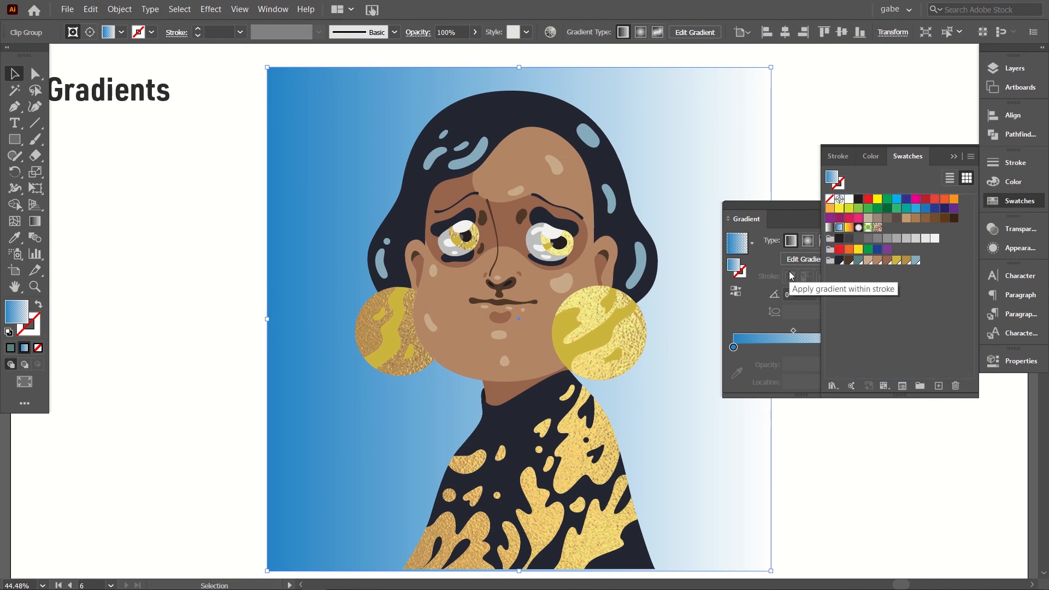
Step: Open the Metals gradient swatch library and move it clear of the portrait's face
click(971, 159)
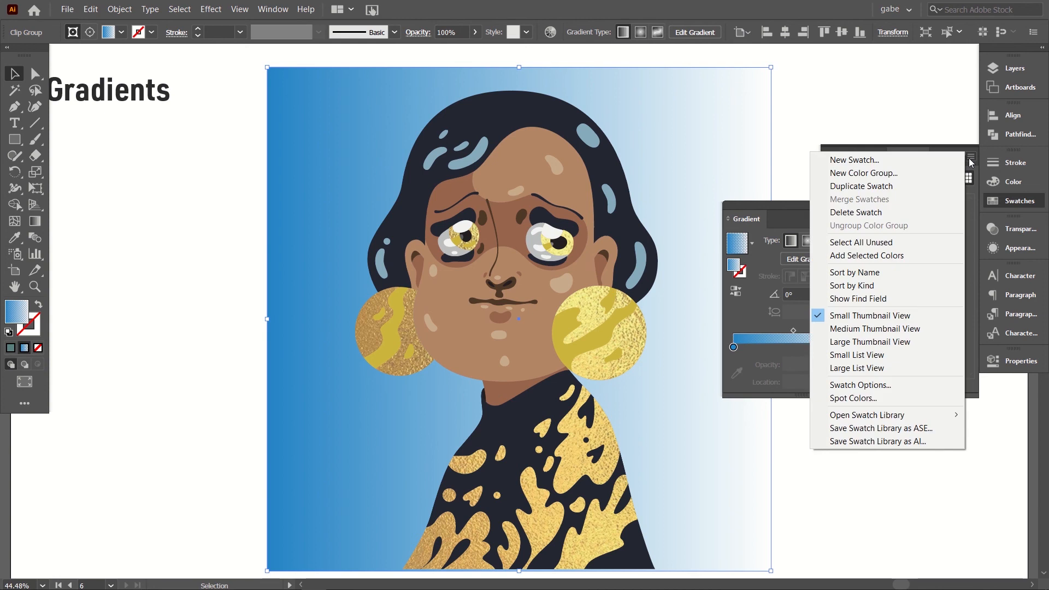
mouse_move(895, 416)
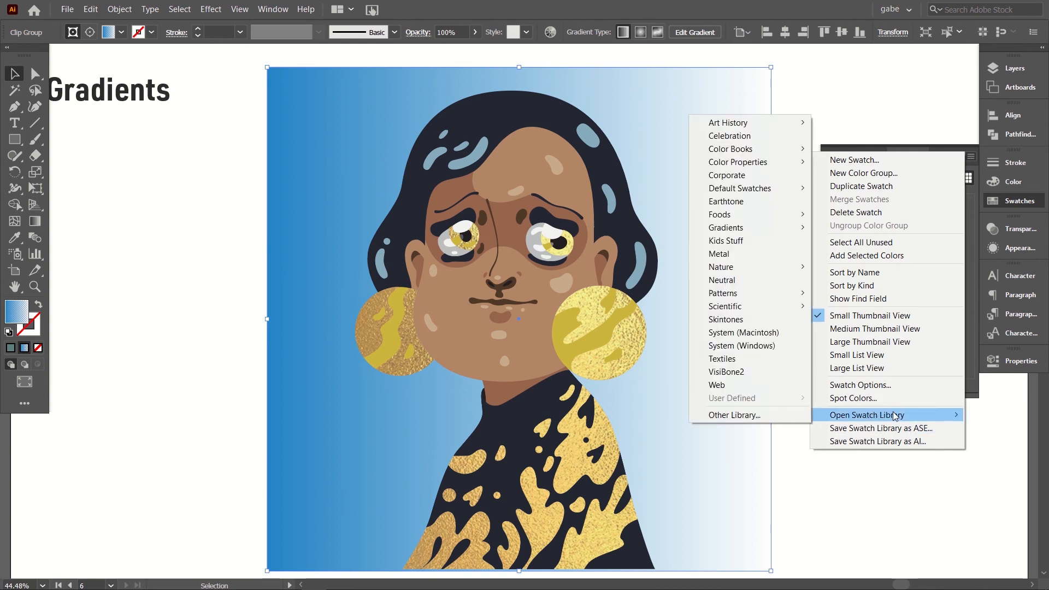
click(971, 158)
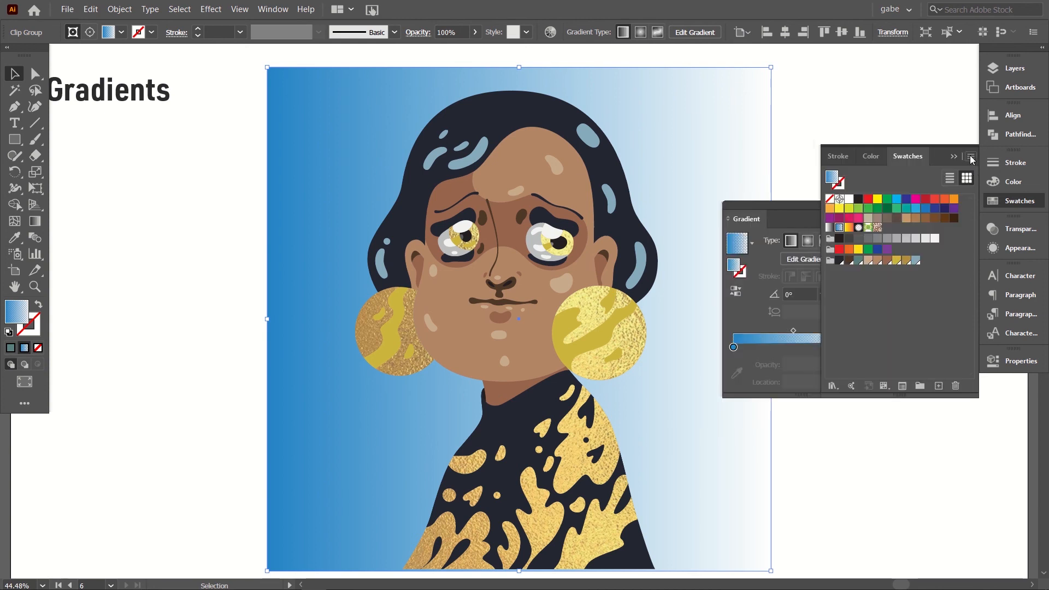
click(970, 159)
mouse_move(886, 418)
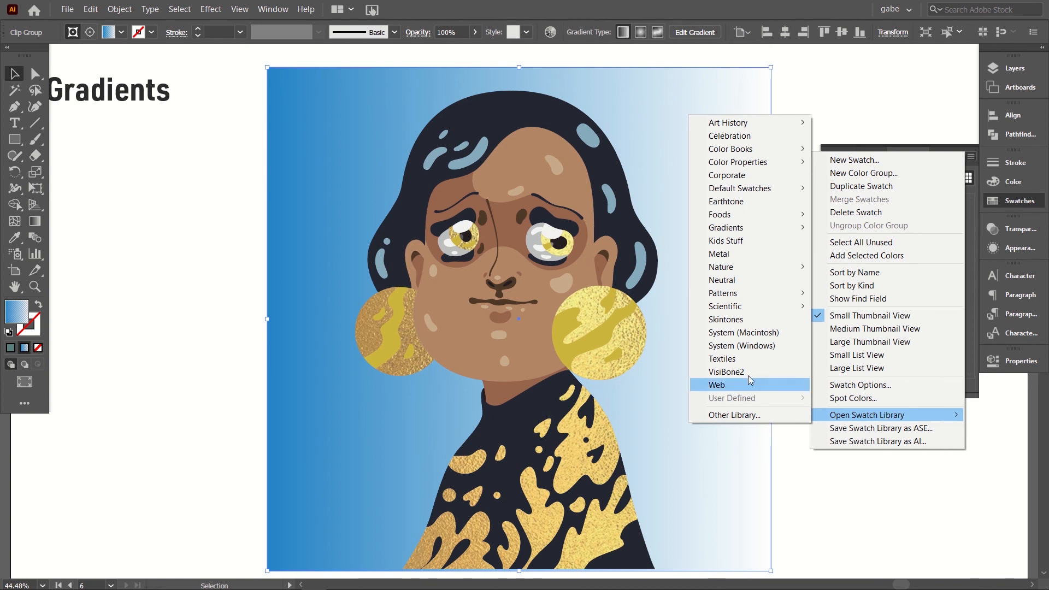
mouse_move(740, 228)
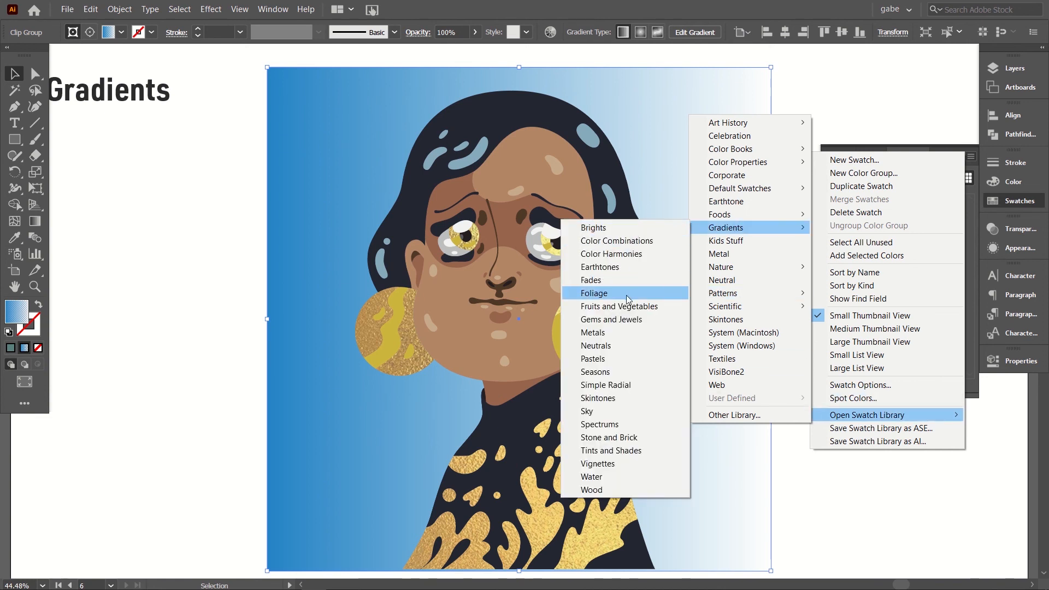
click(610, 332)
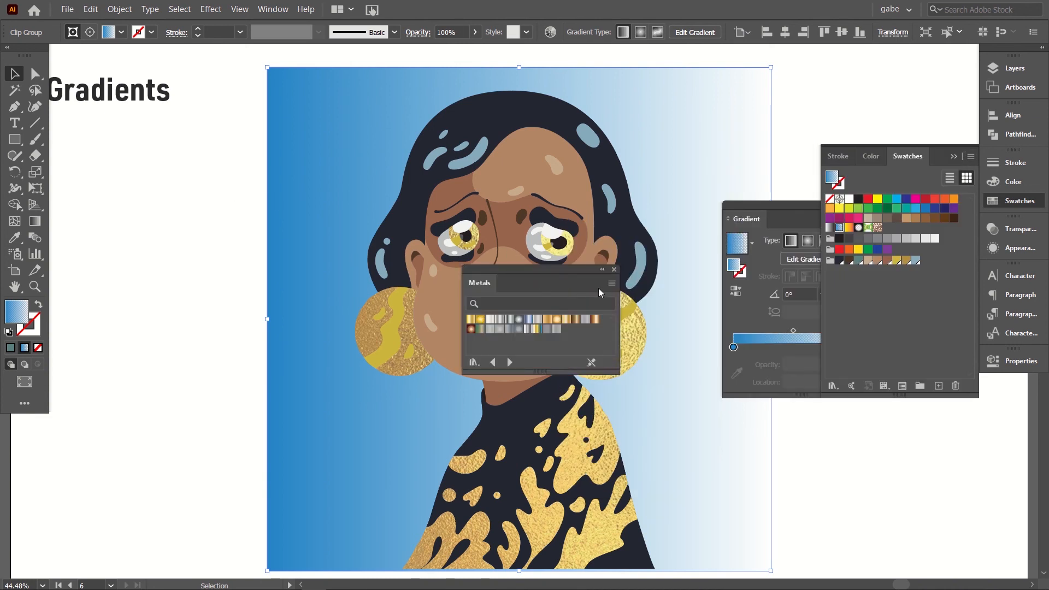
drag(551, 269, 304, 152)
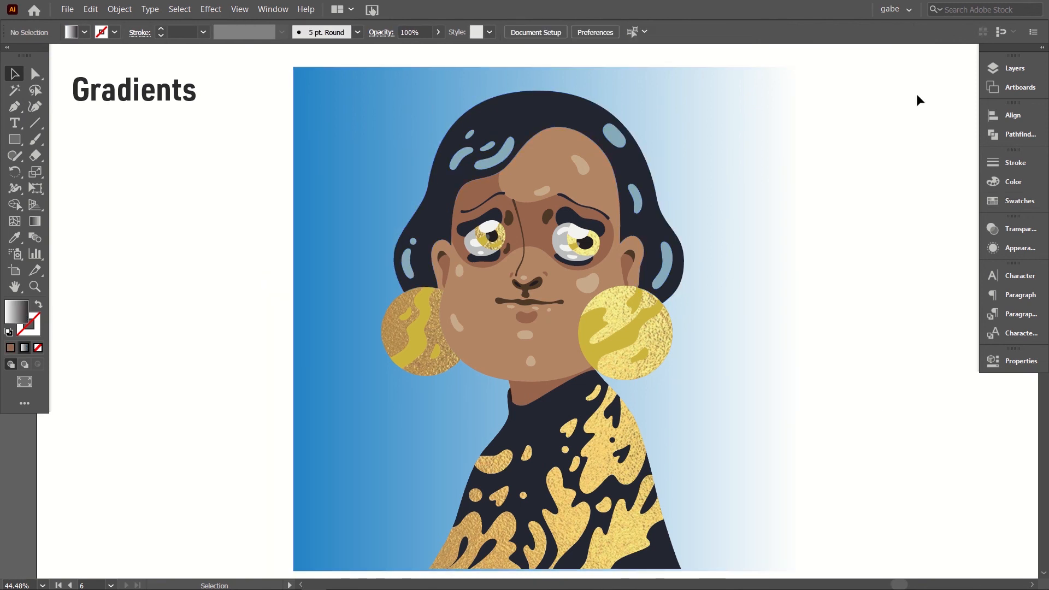
Step: Bring up the gradient settings and apply the white-to-black linear gradient to the main face shape
click(273, 9)
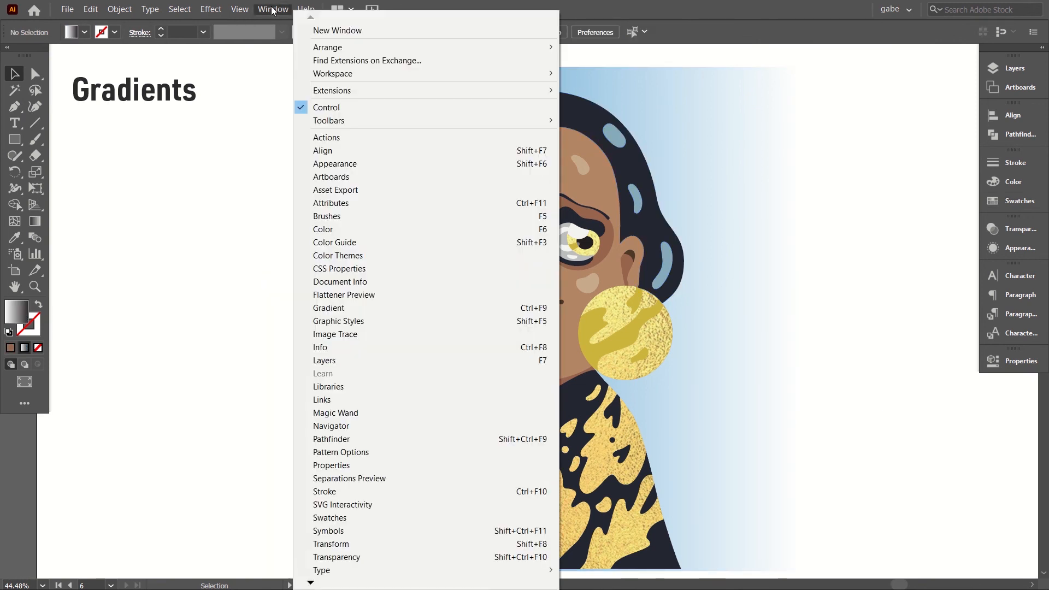
click(332, 310)
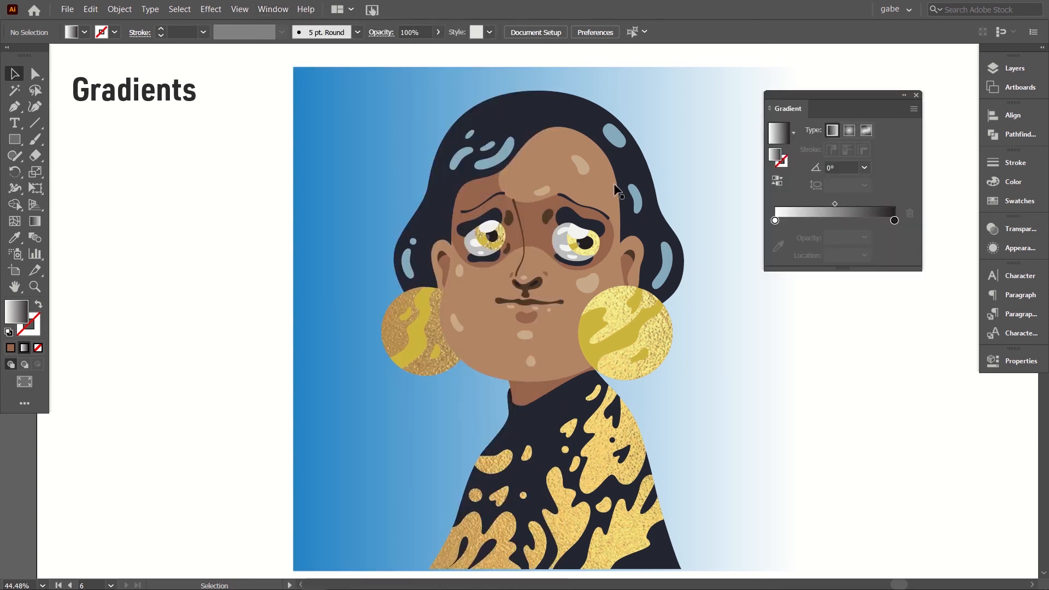
click(474, 355)
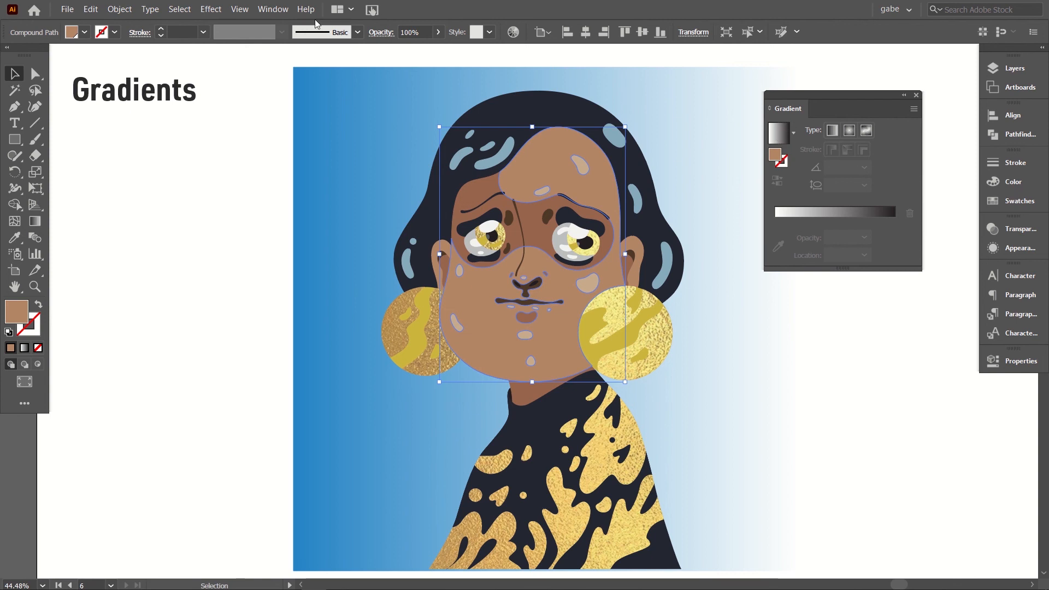
click(778, 141)
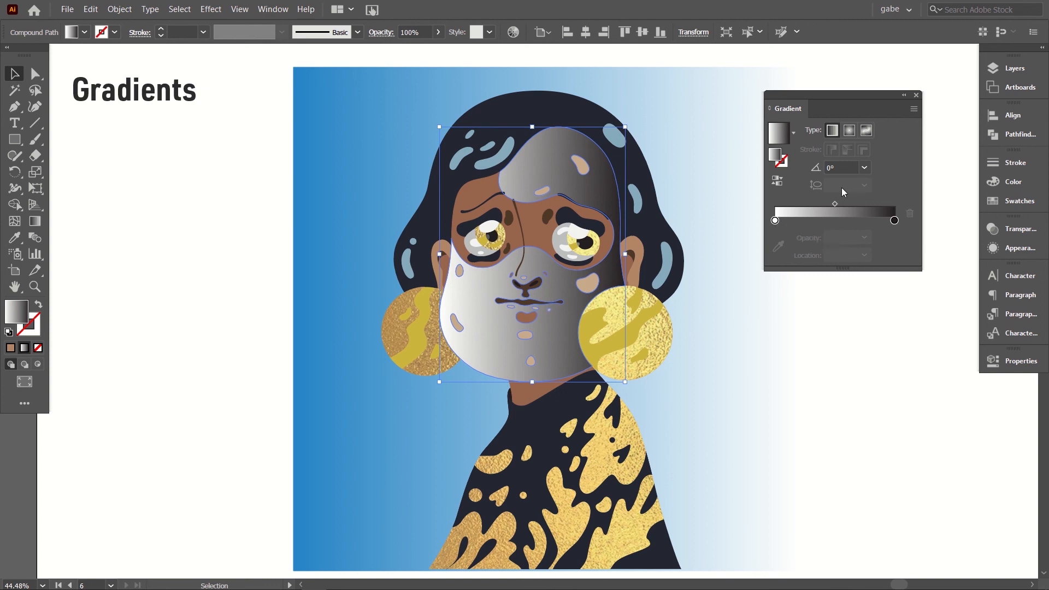
Step: Recolor the face gradient's start stop with the light tan swatch and its end stop with the medium brown skin swatch
double_click(775, 221)
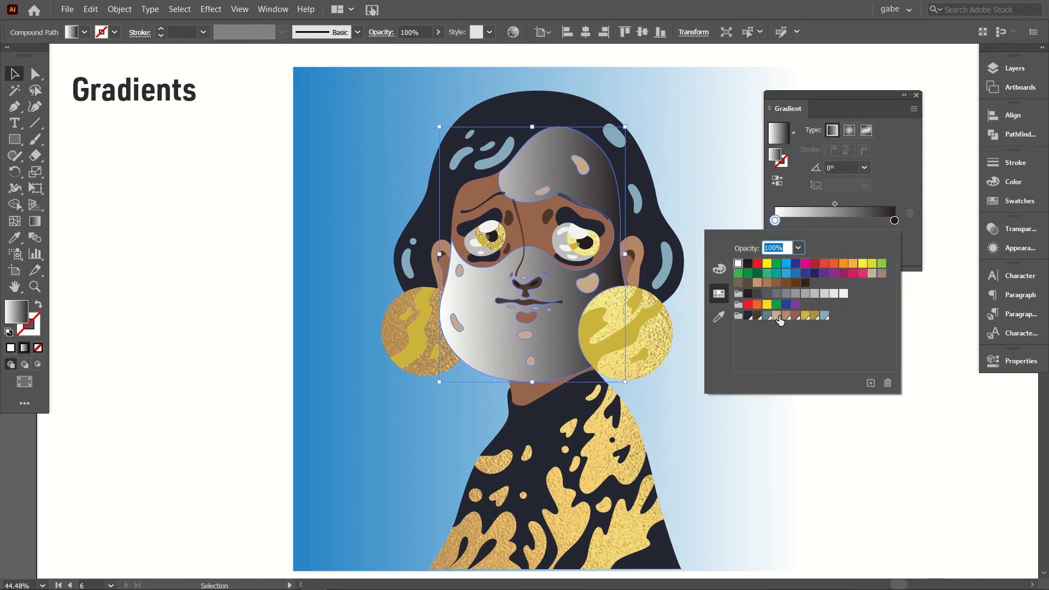
click(777, 317)
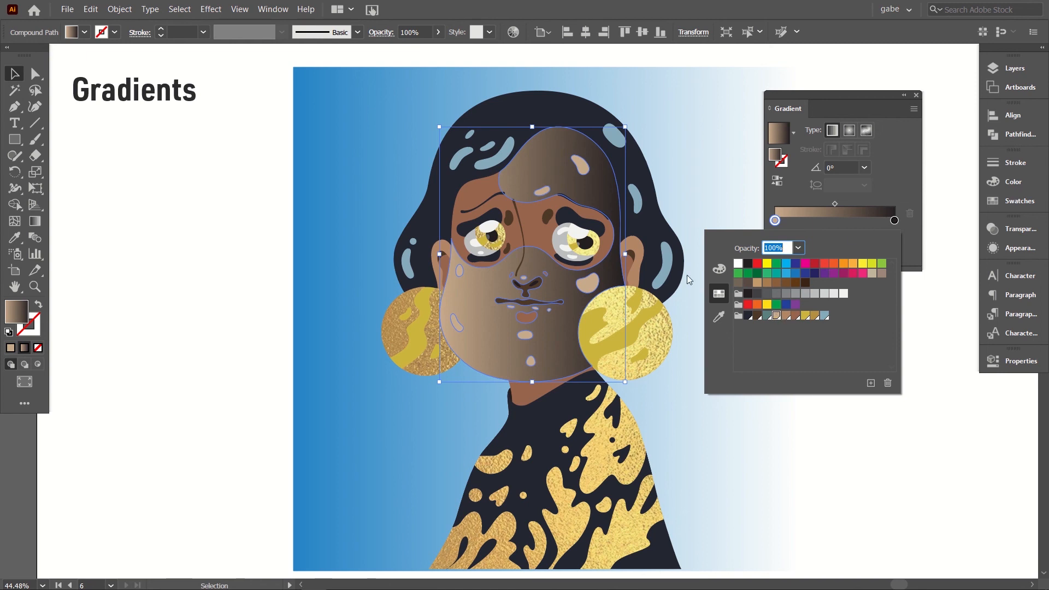
click(893, 221)
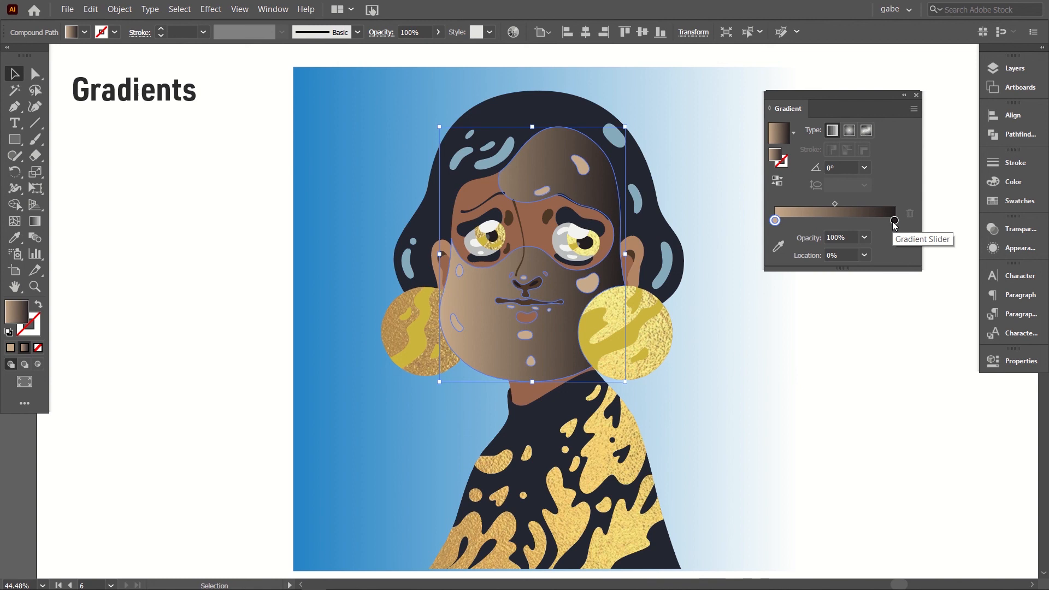
click(894, 220)
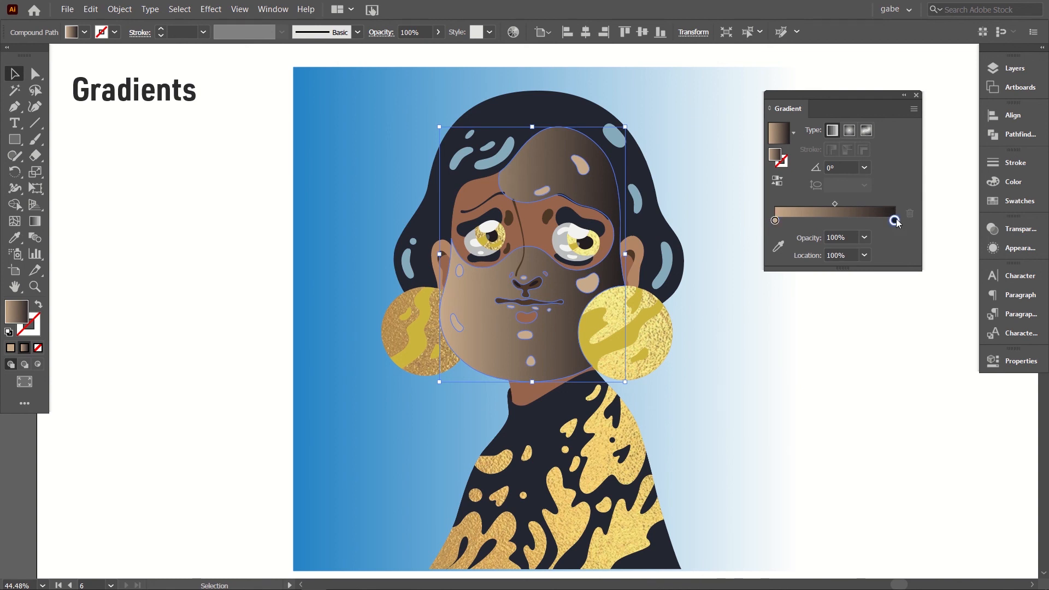
double_click(895, 221)
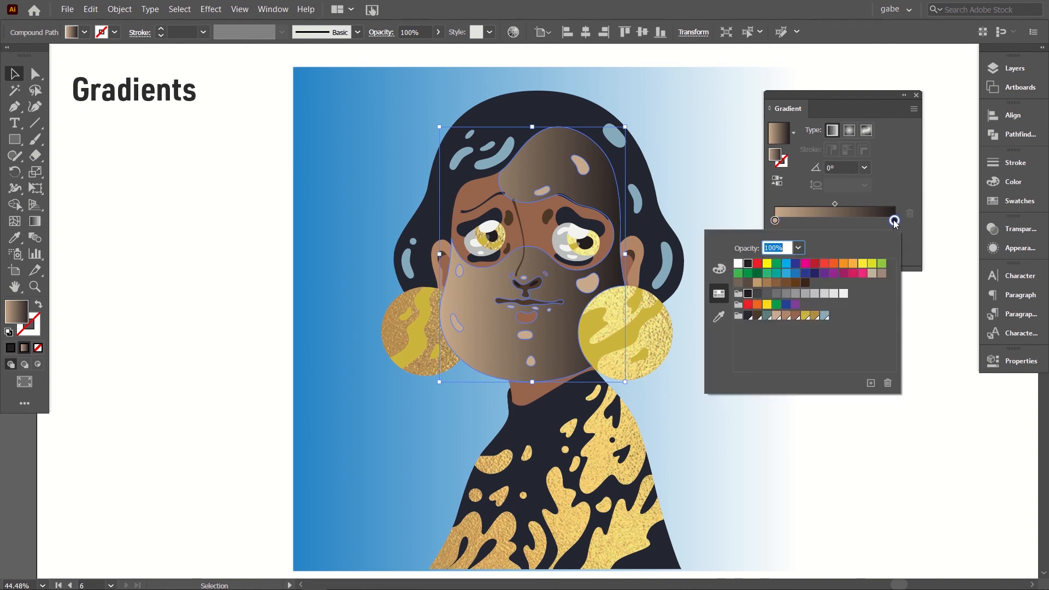
click(787, 316)
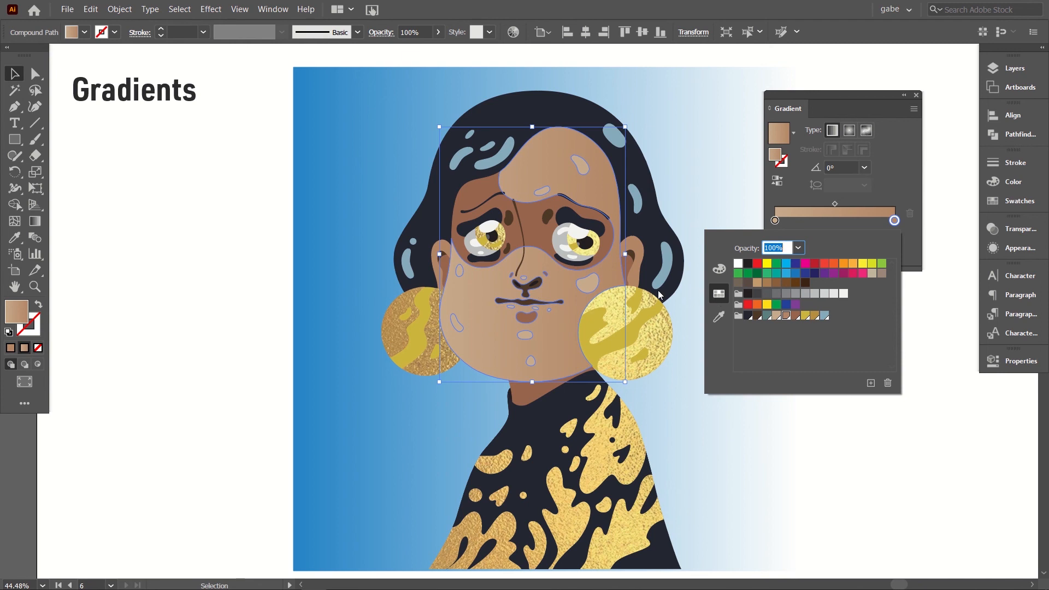
click(857, 199)
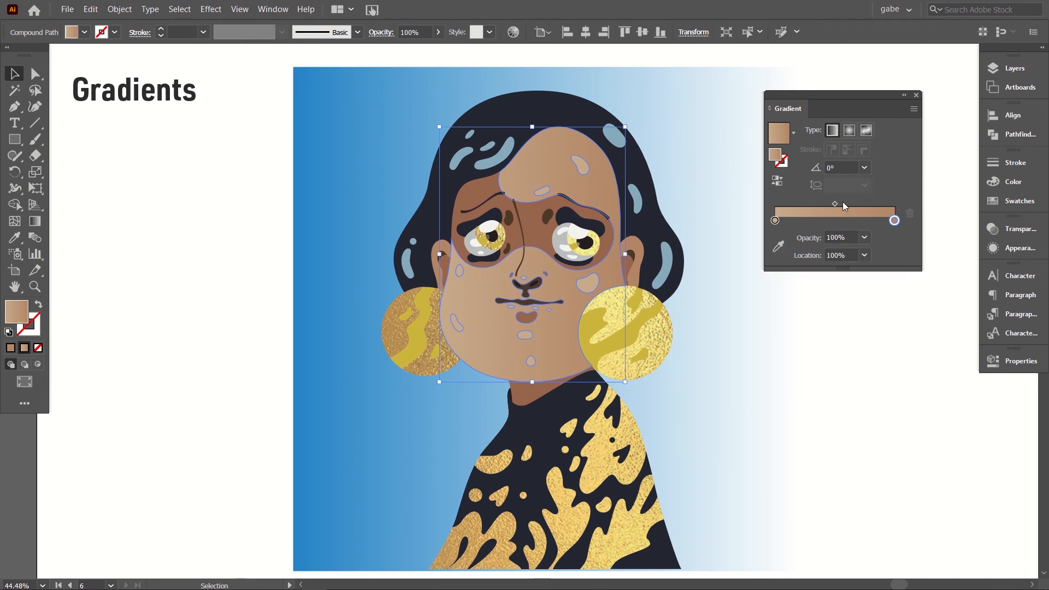
Step: Set the face gradient's angle to 120°
click(830, 168)
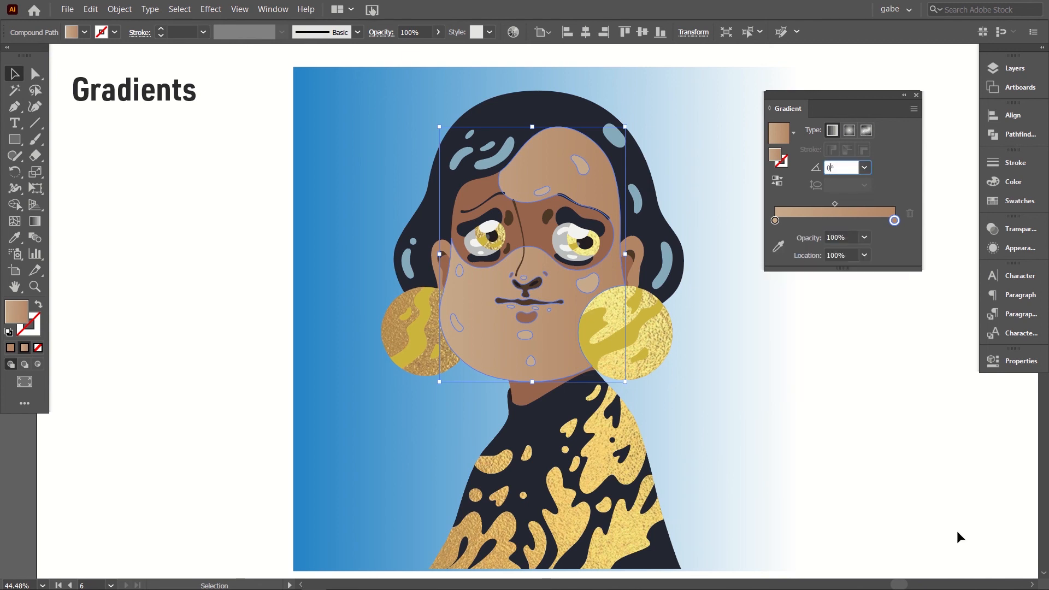
key(shift+Up)
key(shift+Up)
key(shift+Up)
key(shift+Up)
key(shift+Up)
key(shift+Up)
key(shift+Up)
key(shift+Up)
key(shift+Up)
key(shift+Up)
key(shift+Up)
key(shift+Up)
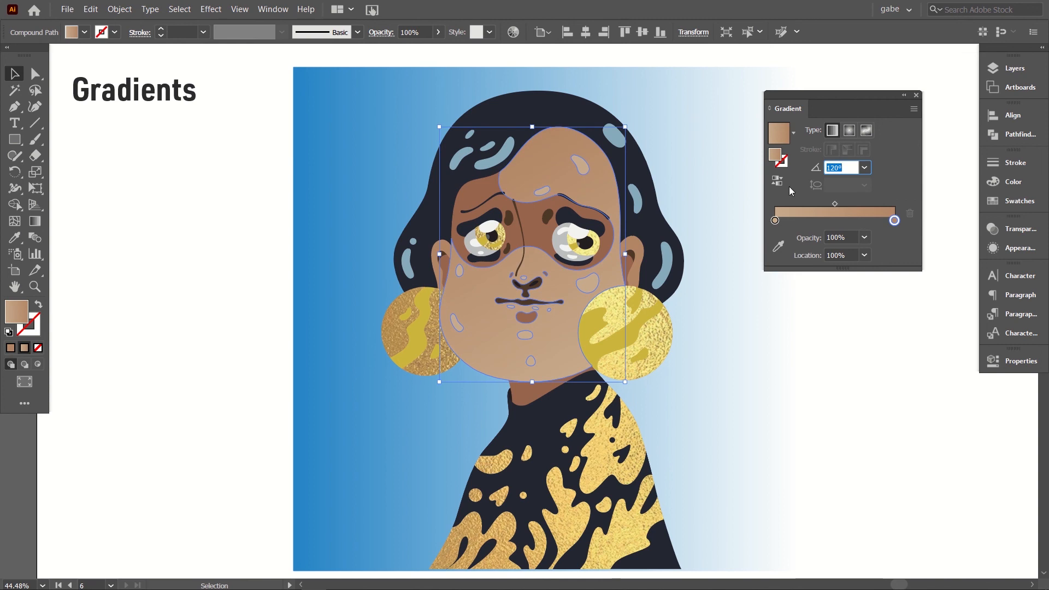
Step: Set the main face gradient's angle to 180° and deselect the face shape
key(shift+Up)
key(shift+Up)
key(shift+Up)
key(shift+Up)
key(shift+Up)
key(shift+Up)
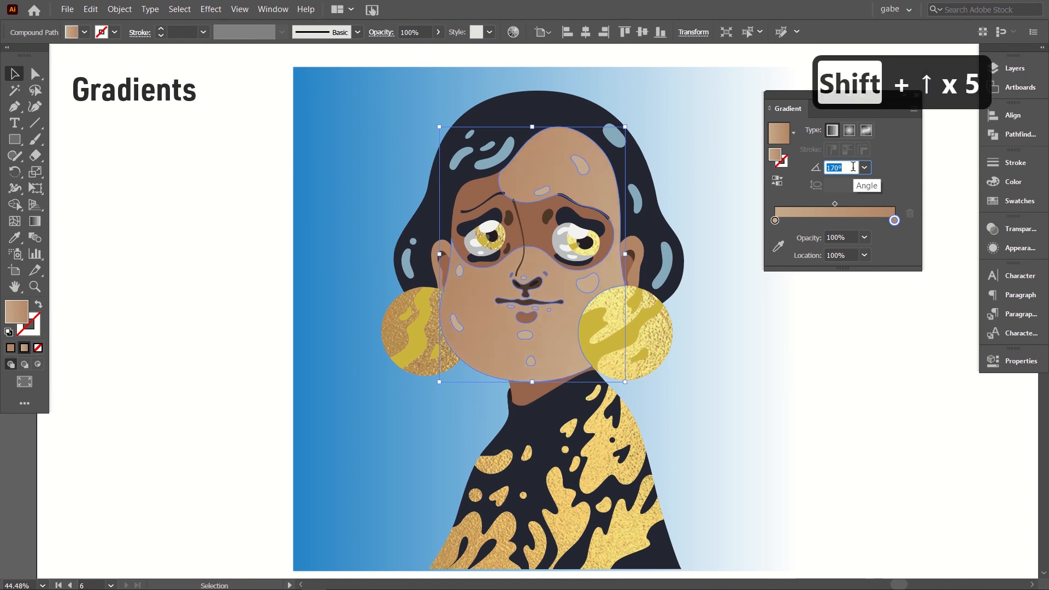
key(shift+Up)
key(shift+Up)
key(shift+Up)
key(shift+Up)
key(shift+Up)
key(shift+Up)
key(shift+Up)
key(shift+Up)
key(shift+Up)
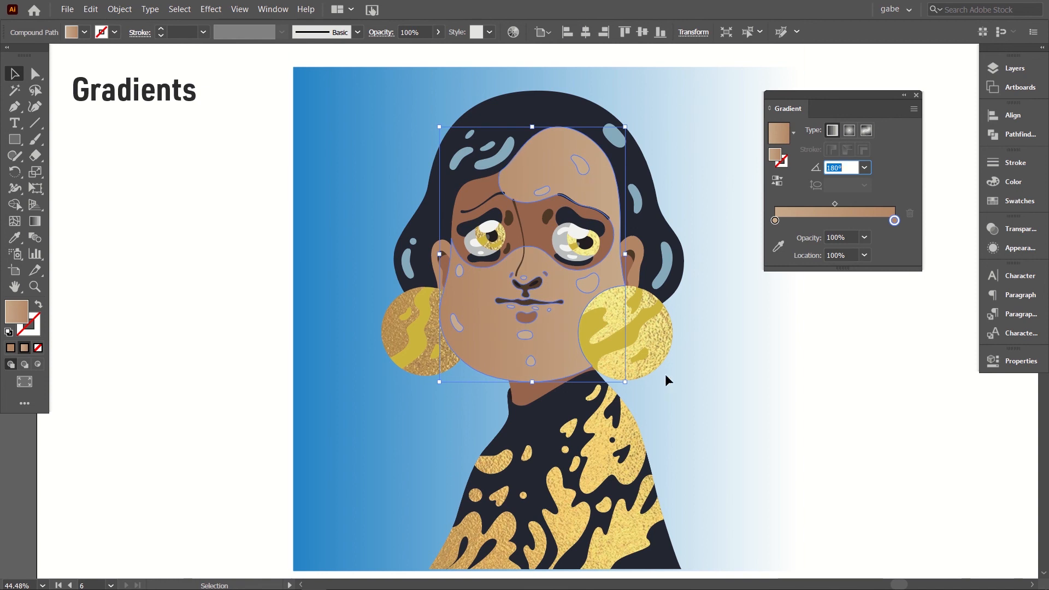
click(760, 381)
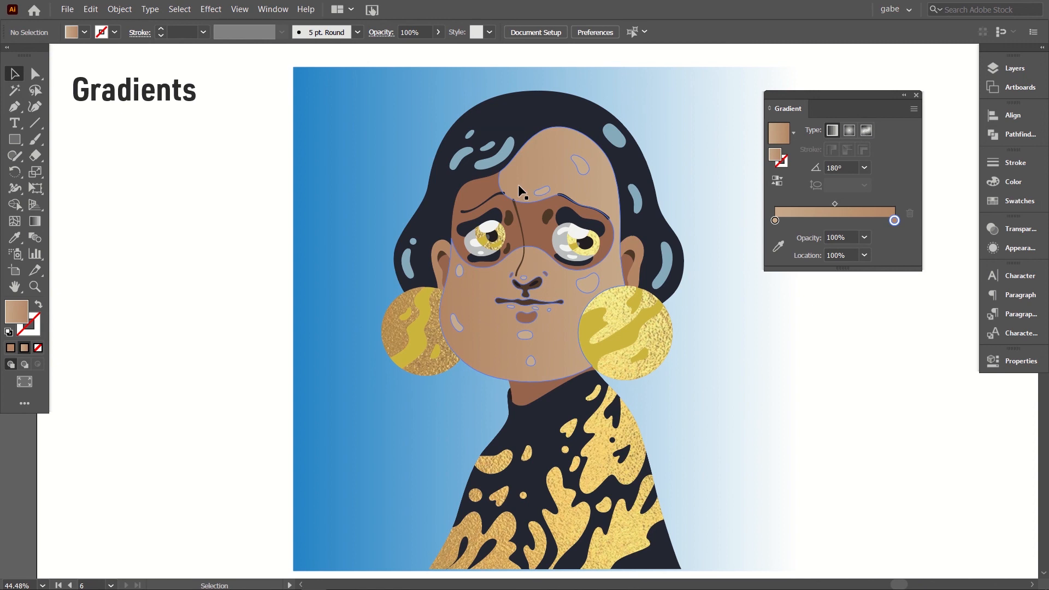
Step: Apply the skin gradient to both eye-area shapes and recolor its start stop with the darker brown skin swatch
click(474, 188)
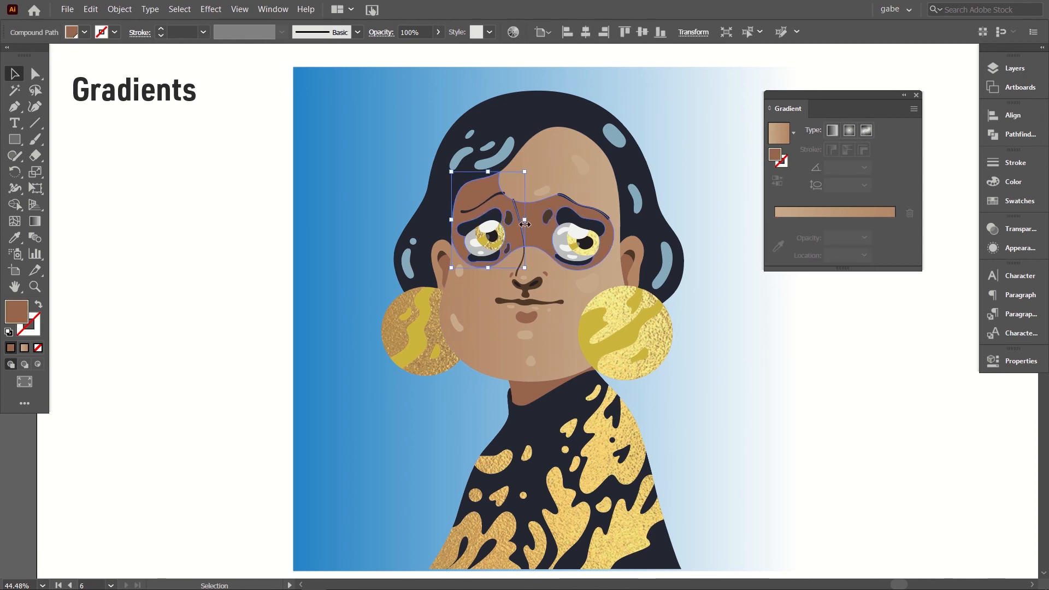
shift+click(545, 241)
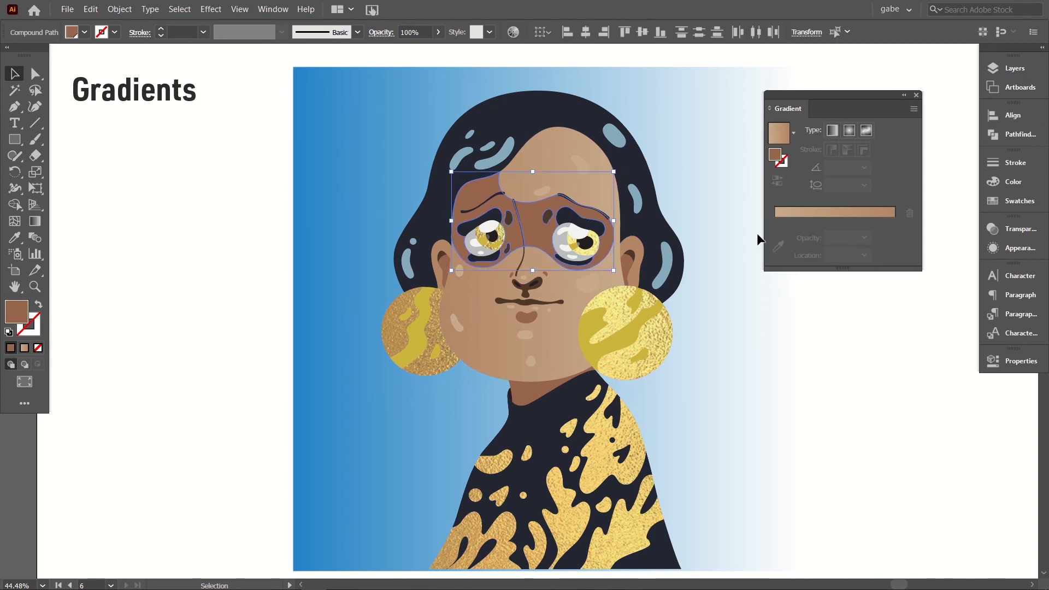
click(782, 142)
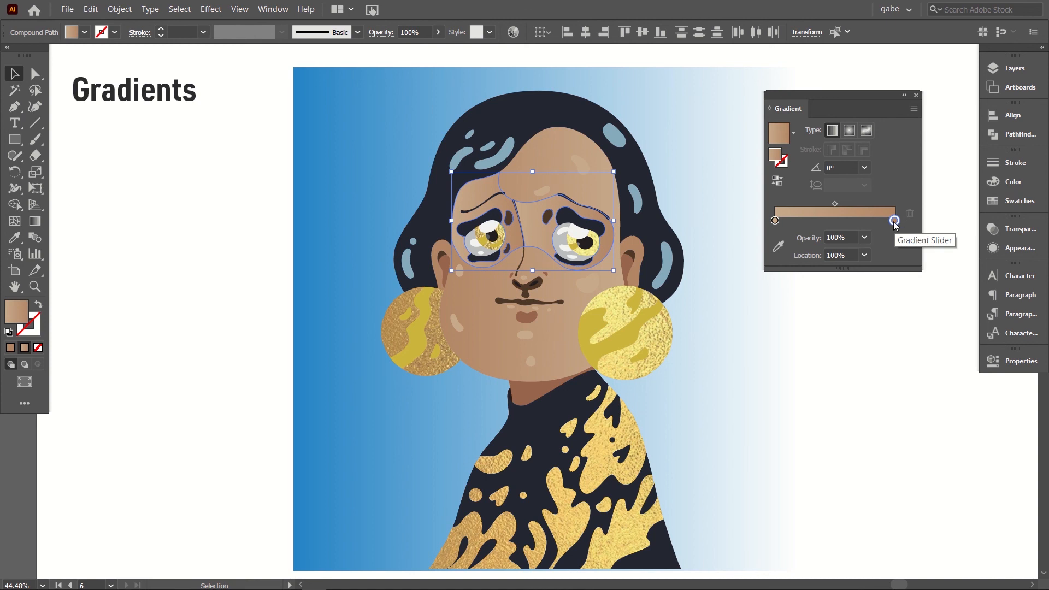
click(775, 220)
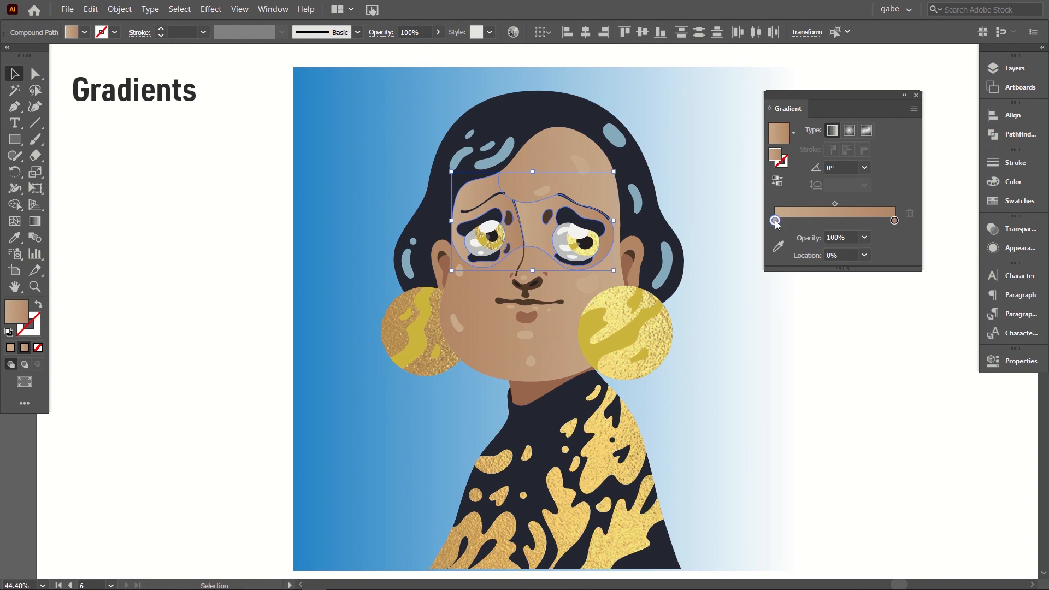
double_click(775, 220)
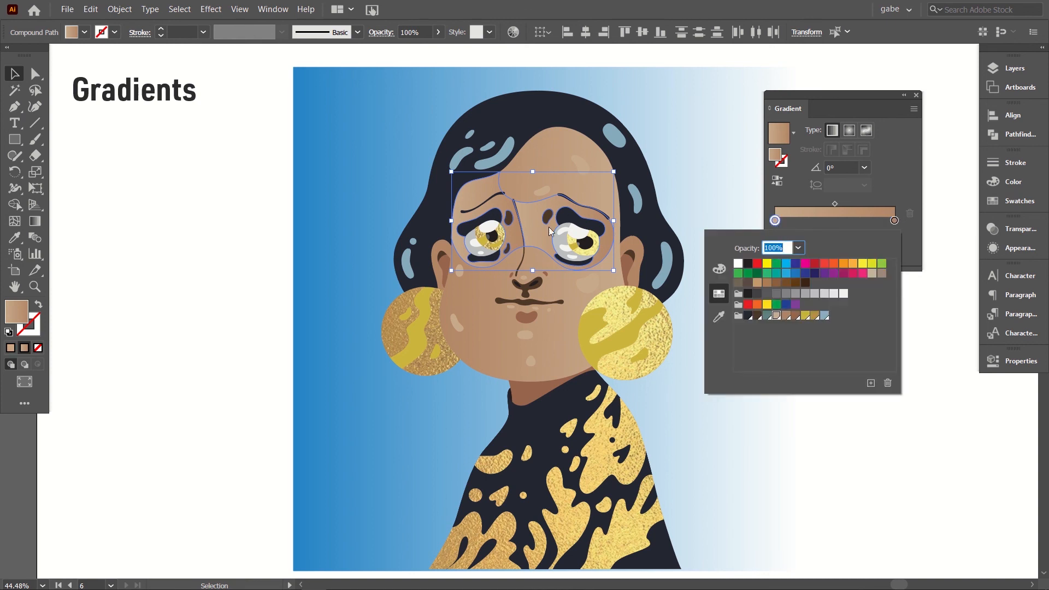
click(795, 316)
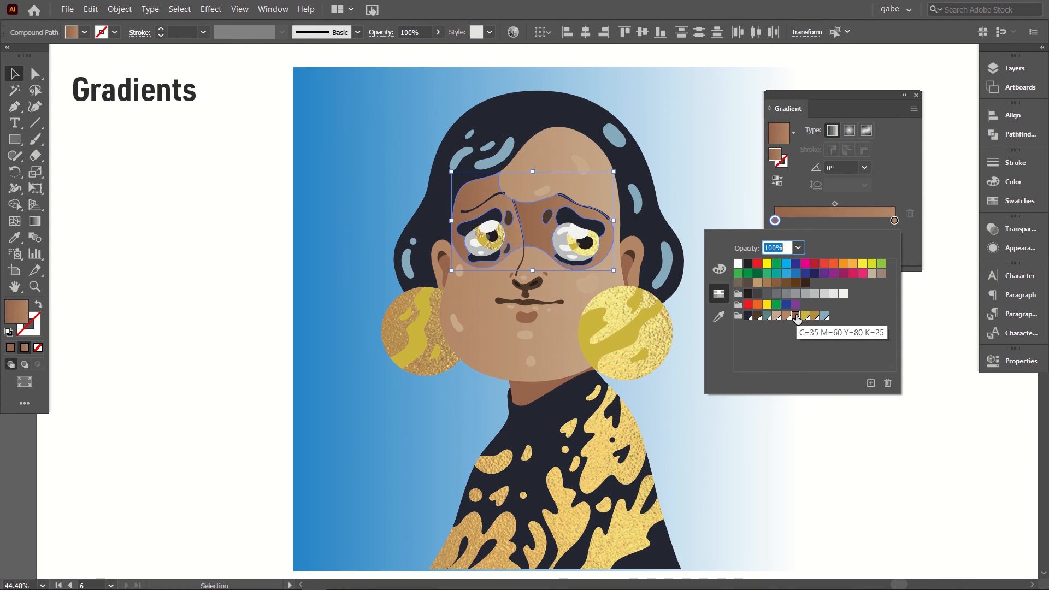
click(828, 224)
Step: Try an angle of 180° for the gradient on the eye-area shapes
click(839, 163)
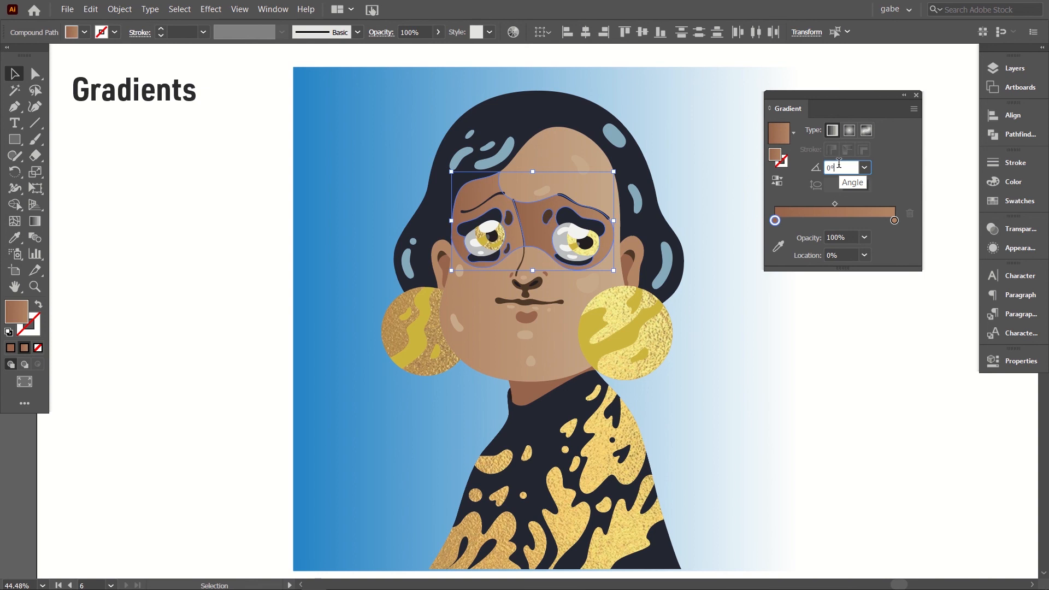
key(shift+Up)
key(shift+Up)
key(shift+Up)
key(shift+Up)
key(shift+Up)
key(shift+Up)
key(shift+Up)
key(shift+Up)
key(shift+Up)
key(shift+Up)
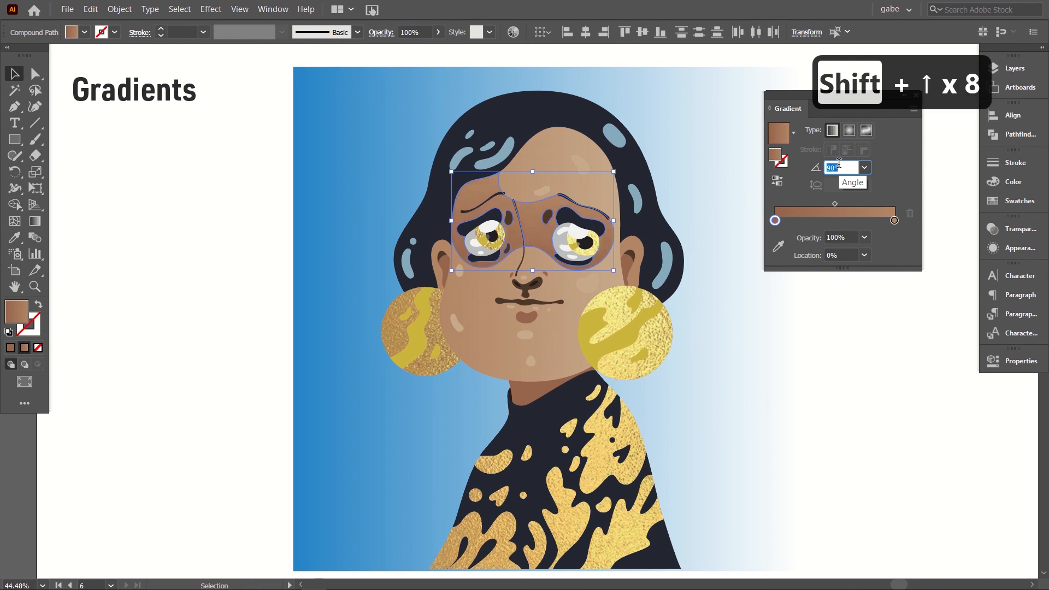
key(shift+Up)
key(shift+Up)
key(shift+Up)
key(shift+Up)
key(shift+Up)
key(shift+Up)
key(shift+Up)
key(shift+Up)
key(shift+Up)
key(shift+Up)
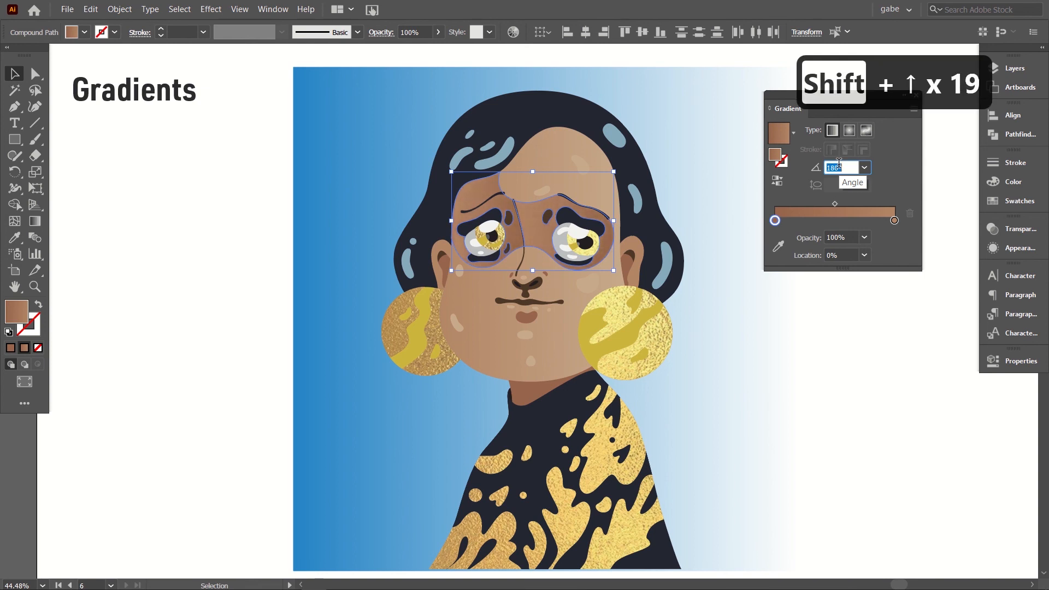
key(shift+Up)
key(shift+Up)
key(shift+Up)
key(shift+Up)
key(shift+Up)
key(shift+Up)
key(shift+Up)
key(shift+Up)
key(shift+Up)
key(shift+Up)
key(shift+Up)
key(shift+Up)
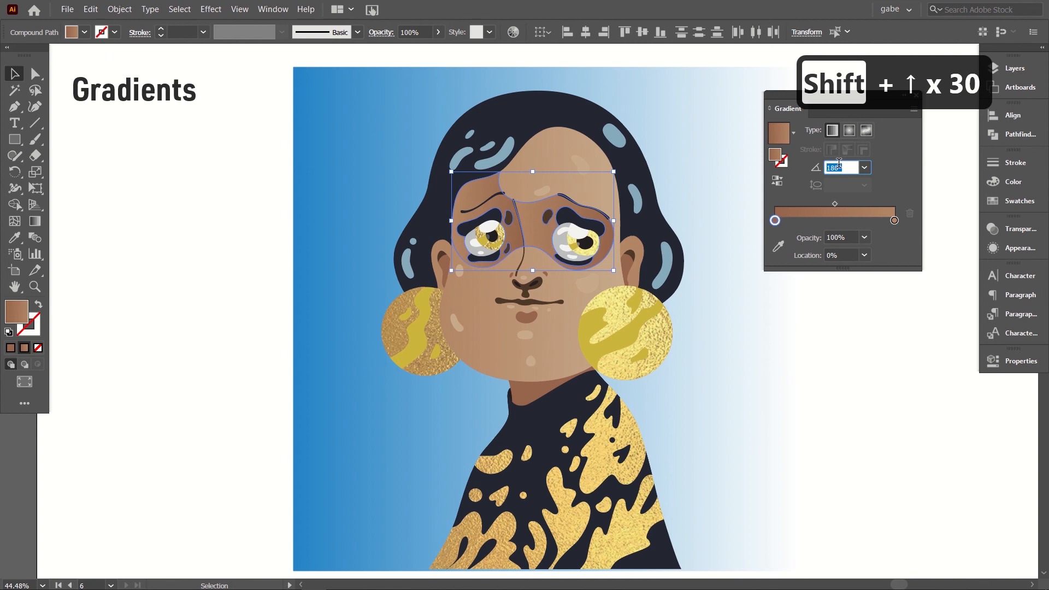
key(shift+Up)
key(shift+Up)
key(shift+Up)
click(865, 169)
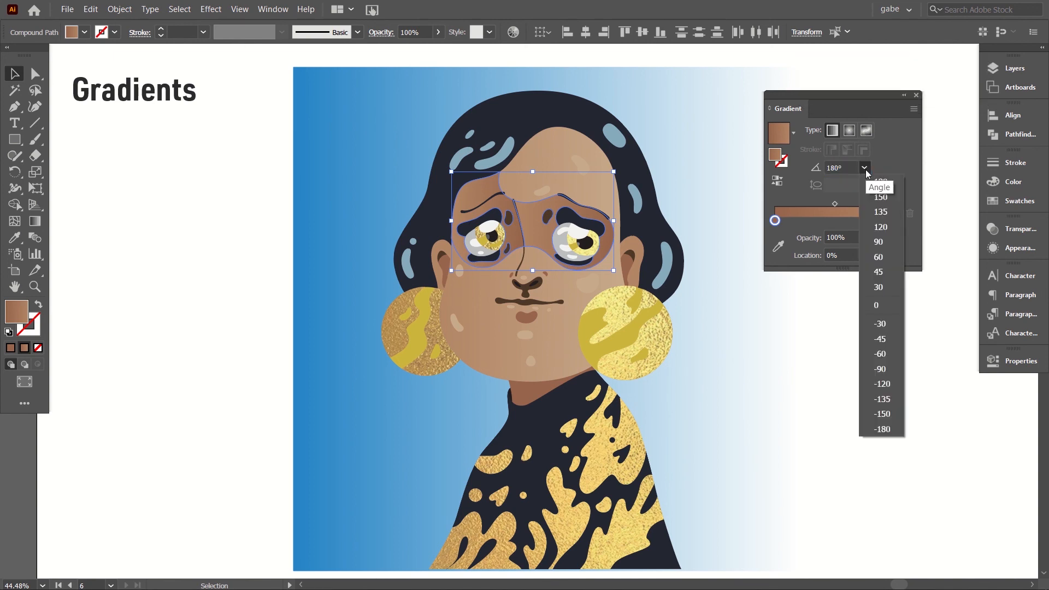
click(867, 173)
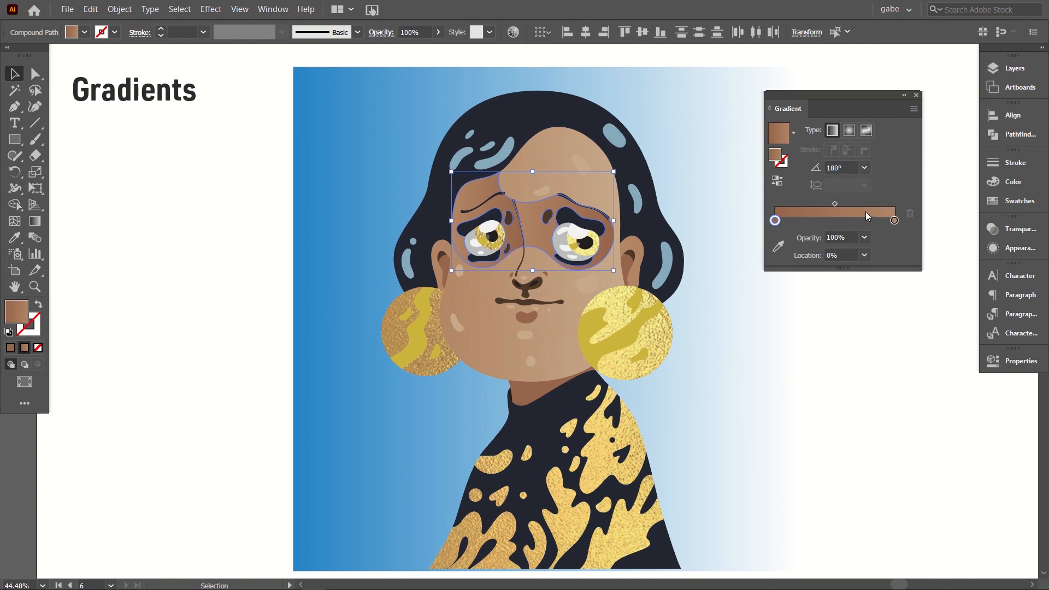
Step: Set the eye-area gradient's angle to -130° and deselect the shapes
click(840, 167)
key(shift+Down)
key(shift+Down)
key(shift+Down)
key(shift+Down)
key(shift+Down)
key(shift+Down)
key(shift+Down)
key(shift+Down)
key(shift+Down)
key(shift+Down)
key(shift+Down)
key(shift+Down)
key(shift+Down)
key(shift+Down)
key(shift+Down)
key(shift+Down)
key(shift+Down)
key(shift+Down)
key(shift+Down)
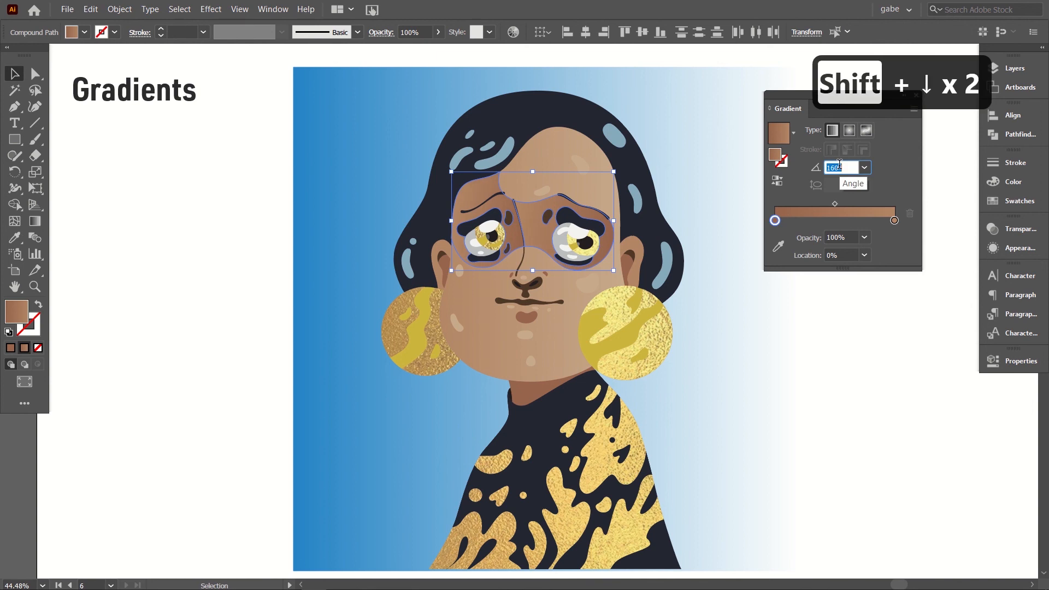
key(shift+Down)
key(shift+Down)
key(shift+Down)
key(shift+Down)
key(shift+Down)
key(shift+Down)
key(shift+Down)
key(shift+Down)
key(shift+Down)
key(shift+Down)
key(shift+Down)
key(shift+Down)
key(shift+Down)
key(shift+Down)
key(shift+Down)
key(shift+Down)
key(shift+Down)
key(shift+Down)
key(shift+Down)
key(shift+Down)
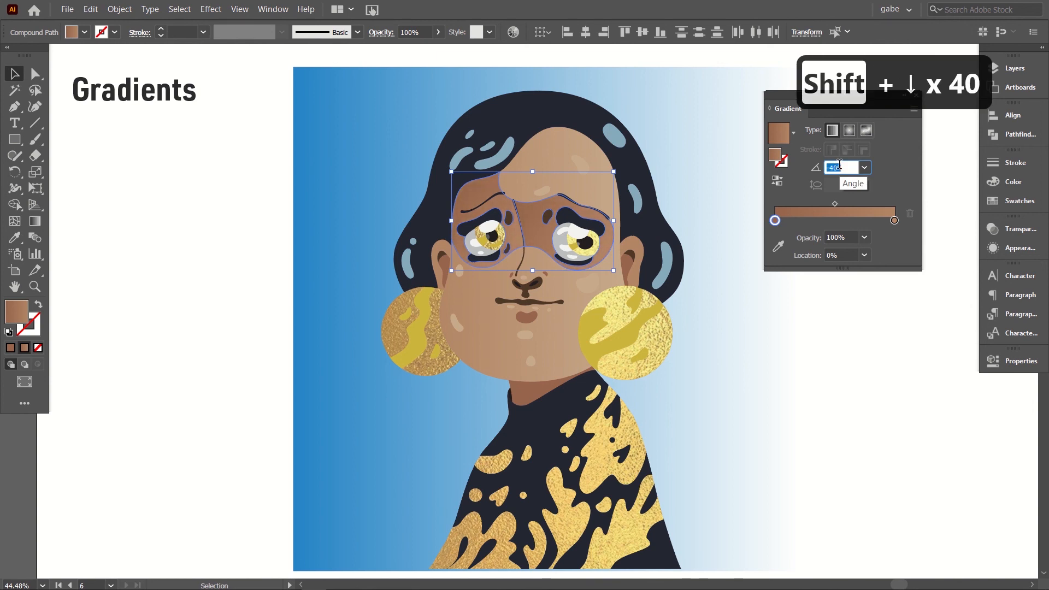
key(shift+Down)
key(shift+Down)
key(shift+Down)
key(shift+Down)
key(shift+Down)
key(shift+Down)
key(shift+Down)
key(shift+Down)
key(shift+Down)
key(shift+Down)
key(shift+Down)
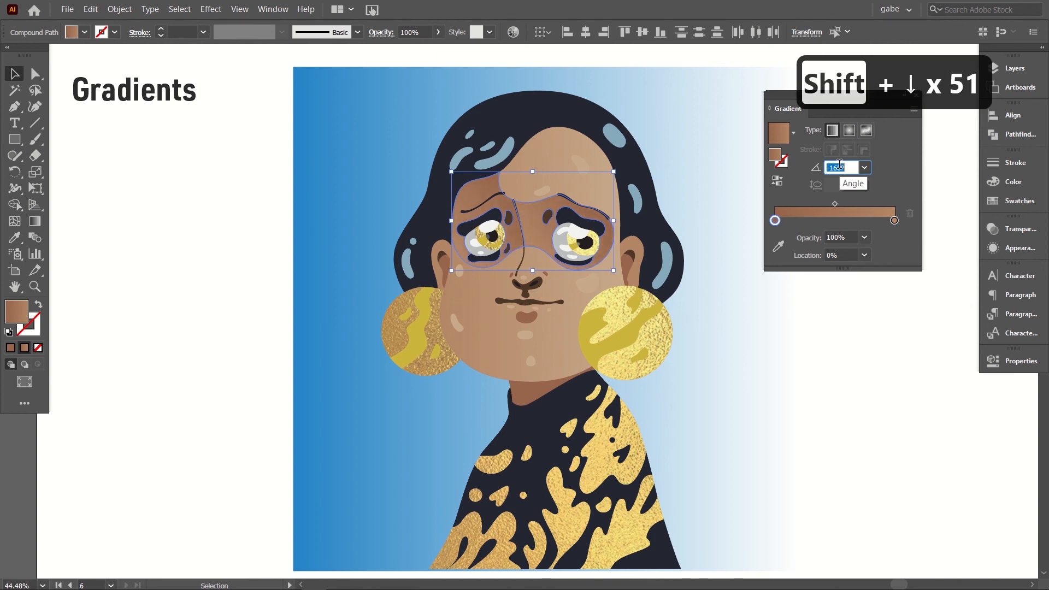
key(shift+Up)
key(shift+Up)
key(shift+Up)
key(shift+Up)
key(shift+Up)
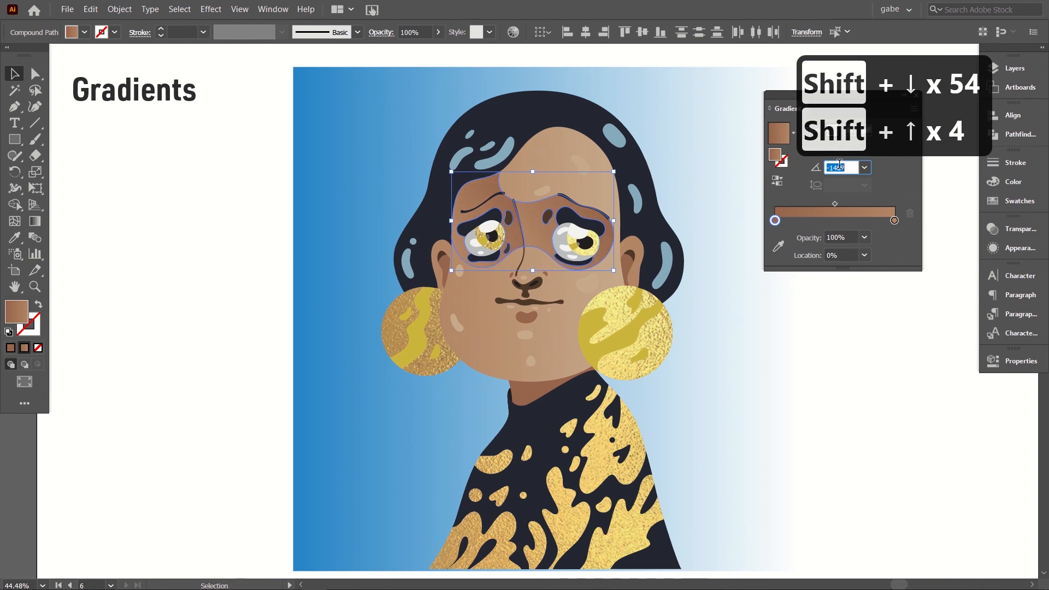
click(805, 299)
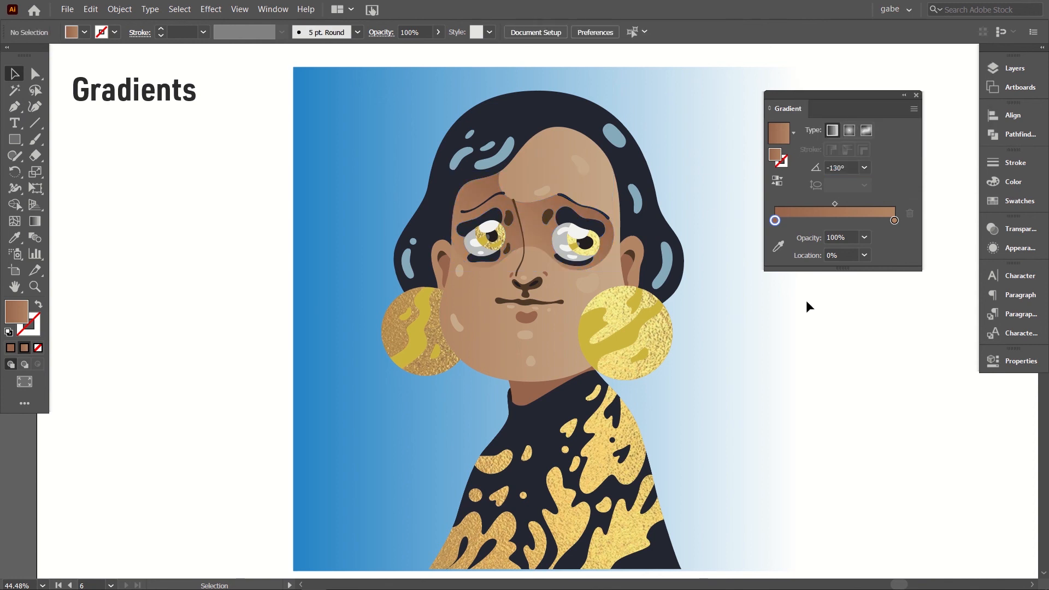
Step: Copy the eye-area gradient onto both ears with the Eyedropper, then deselect them
click(442, 247)
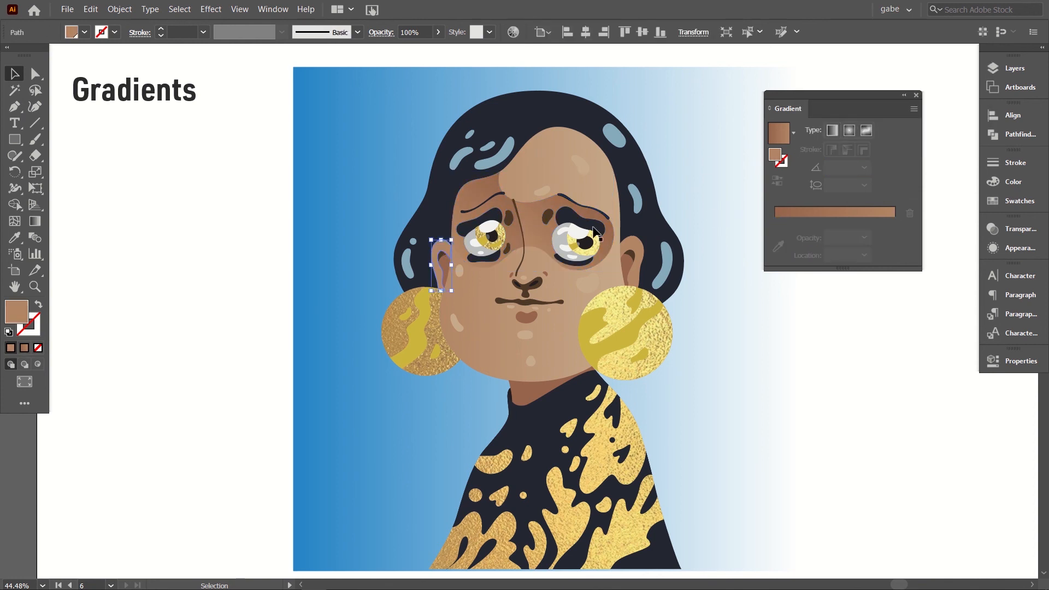
shift+click(638, 254)
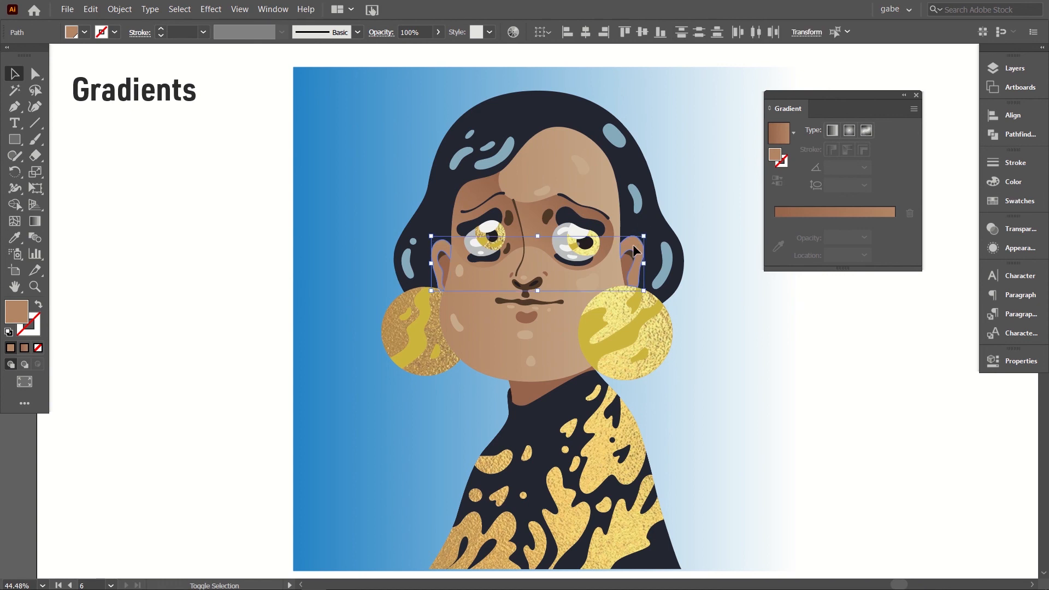
click(14, 237)
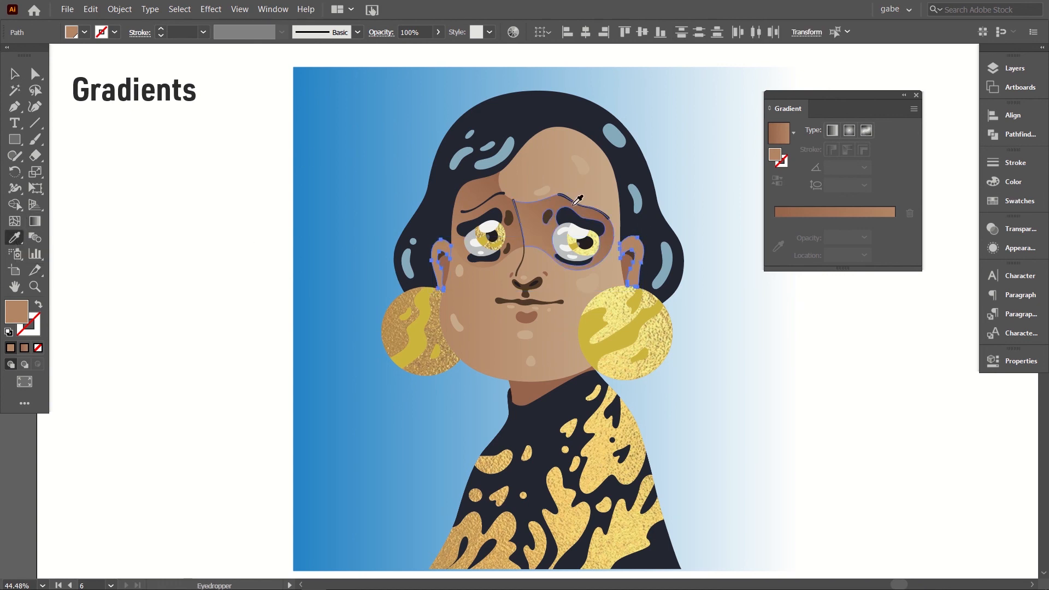
click(542, 202)
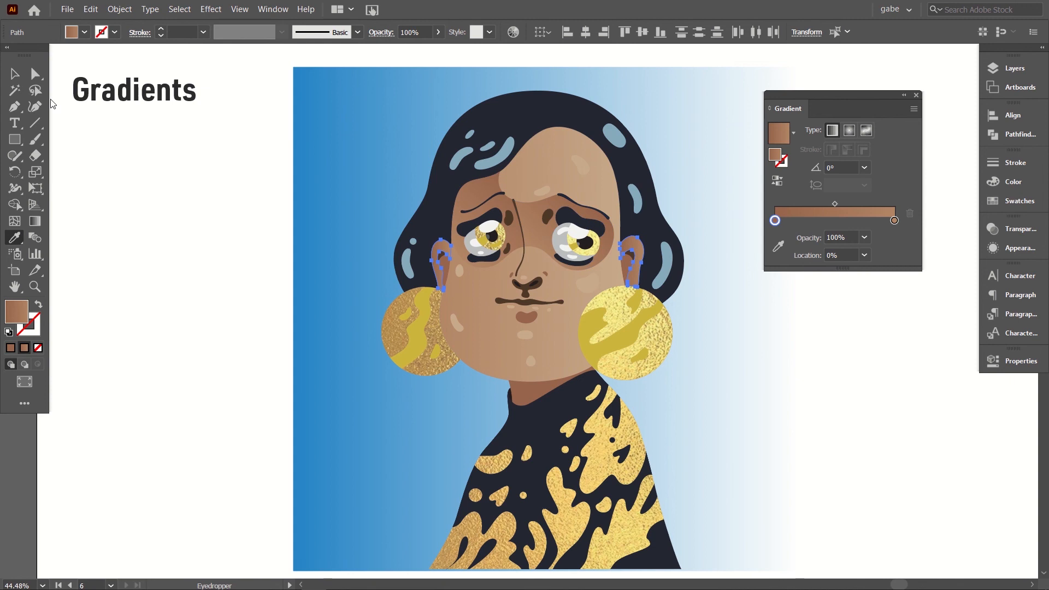
click(15, 74)
click(168, 210)
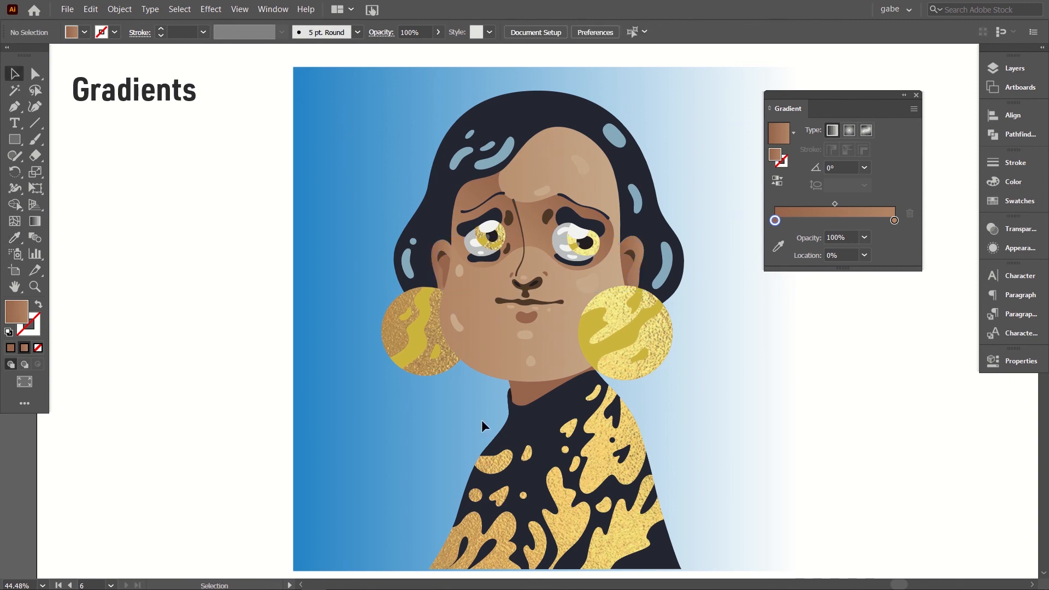
Step: Sample the eye-area gradient onto the neck shape with the Eyedropper and clear the selection
click(525, 396)
click(15, 237)
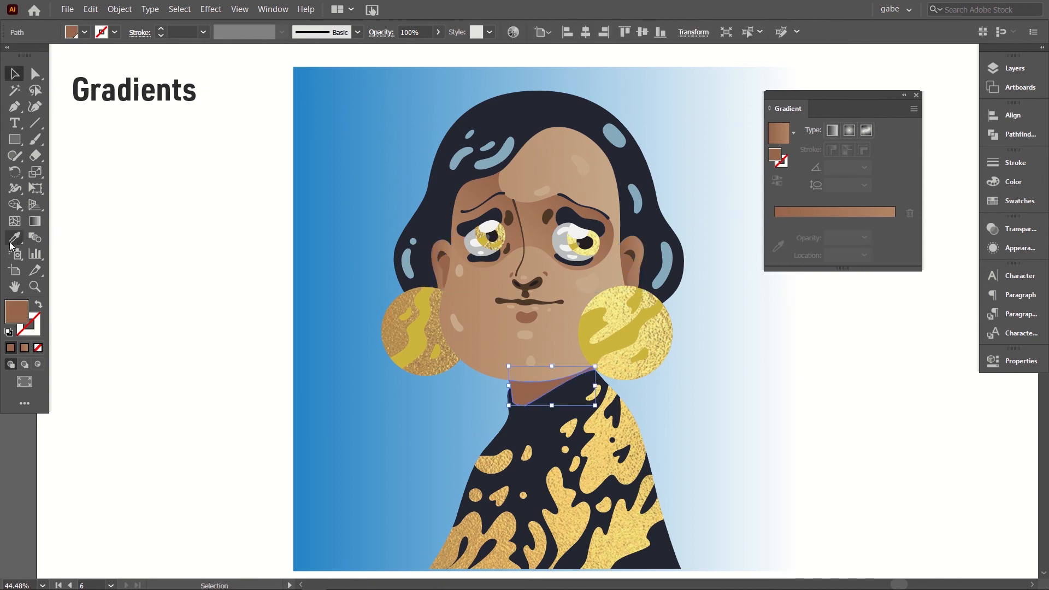
click(554, 197)
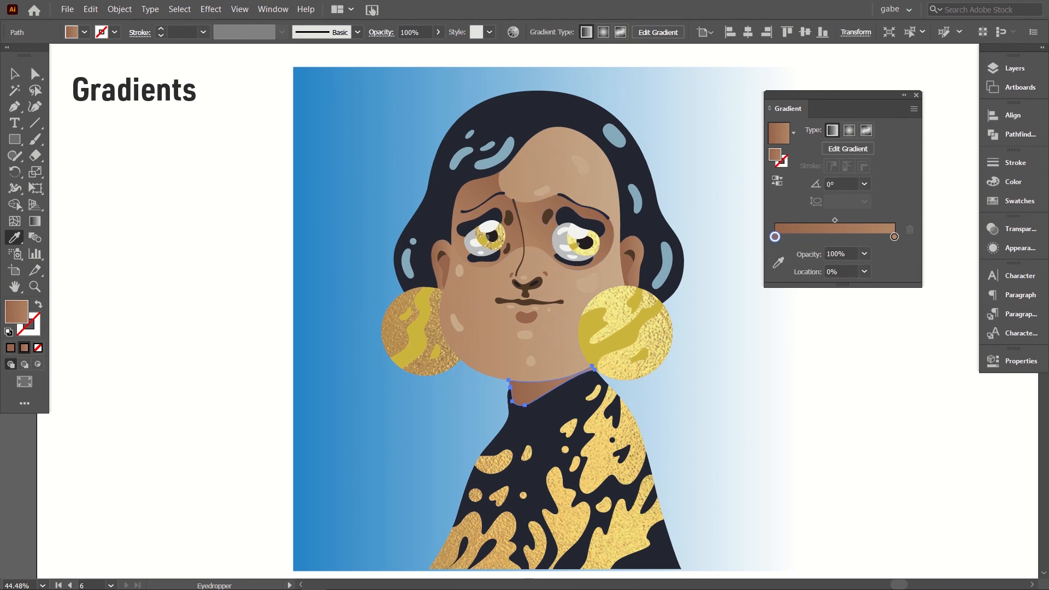
click(15, 74)
click(144, 213)
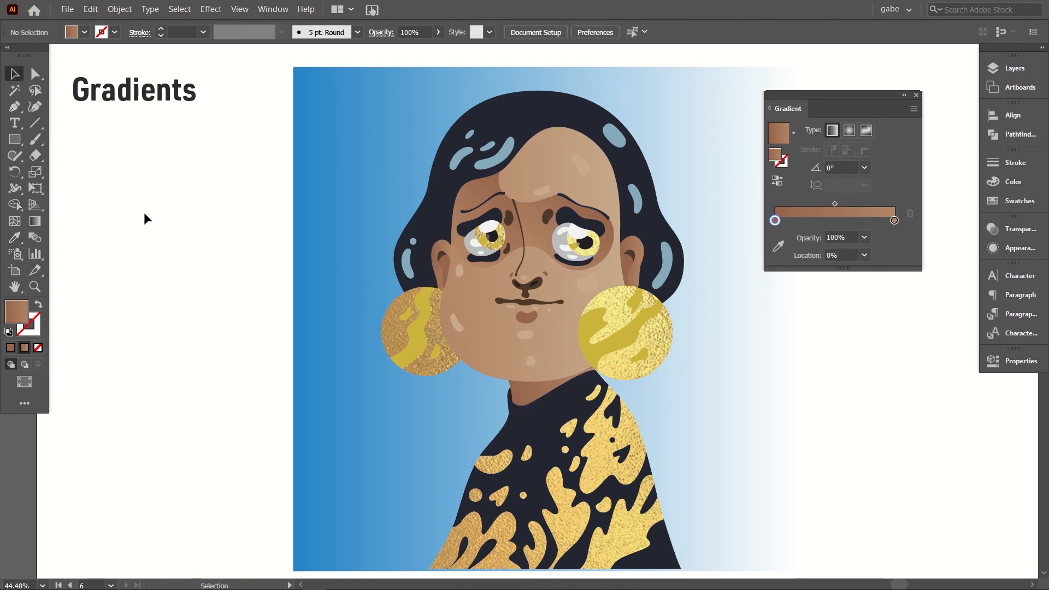
Step: Use the Gradient tool on the main face shape to shorten the gradient from its dark end and move the light stop to about 13%
click(473, 313)
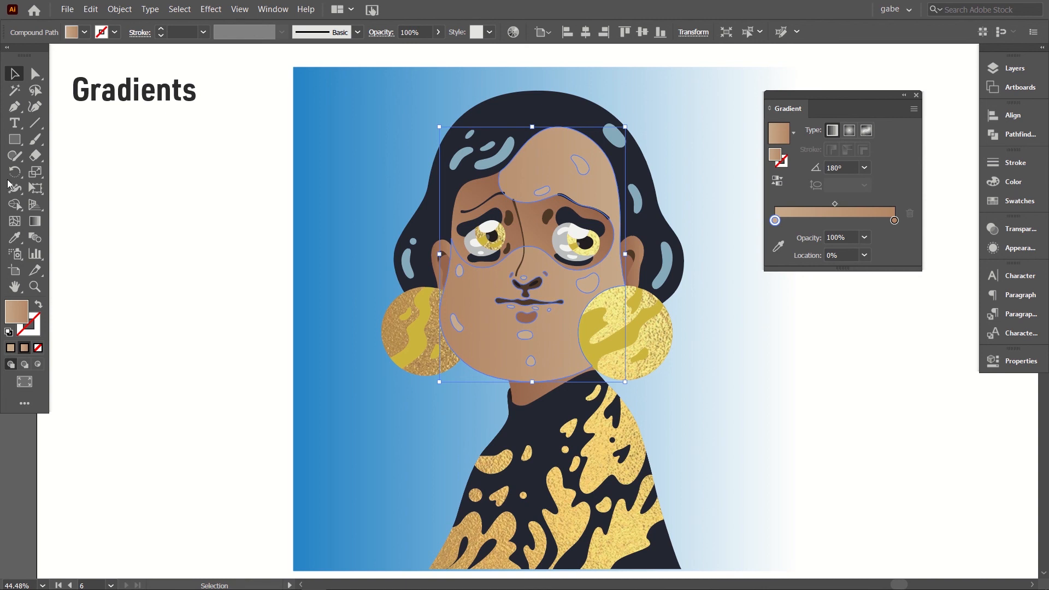
click(37, 223)
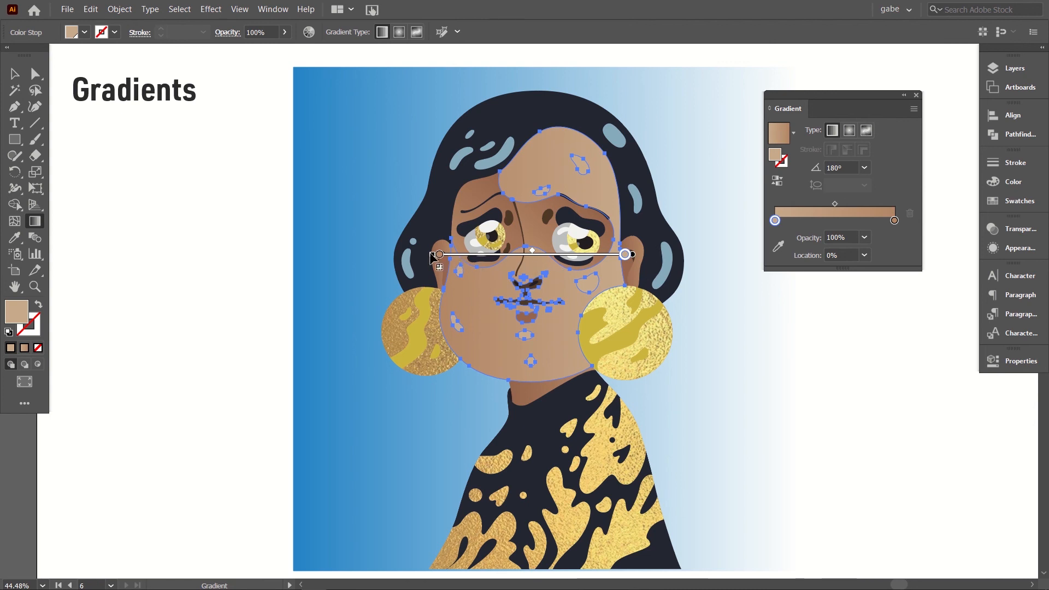
mouse_move(431, 254)
mouse_down()
mouse_move(489, 263)
mouse_move(463, 267)
mouse_up()
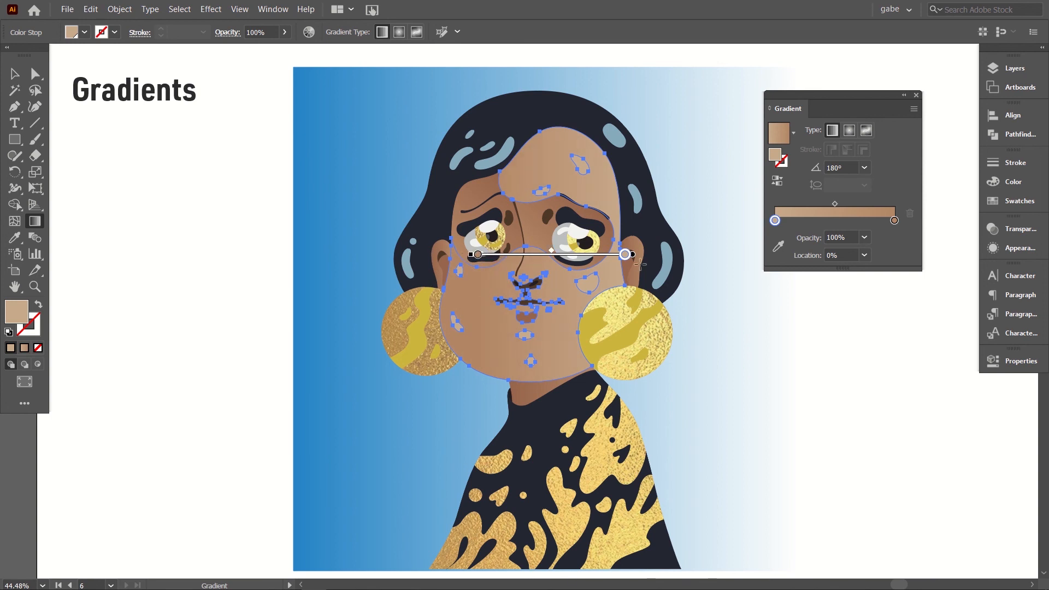
drag(625, 255, 605, 255)
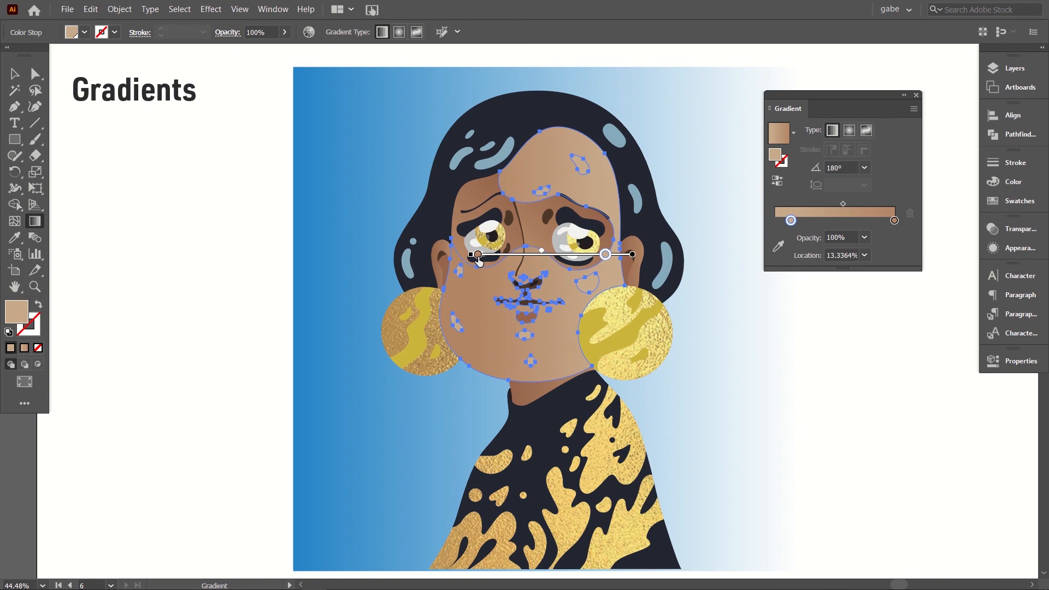
drag(541, 250, 549, 250)
Step: Reorient the face gradient diagonally to about -139°, placing its light stop at about 22% and its dark stop at about 93%
mouse_move(470, 254)
mouse_down()
mouse_move(435, 258)
mouse_move(441, 297)
mouse_move(480, 375)
mouse_move(491, 372)
mouse_up()
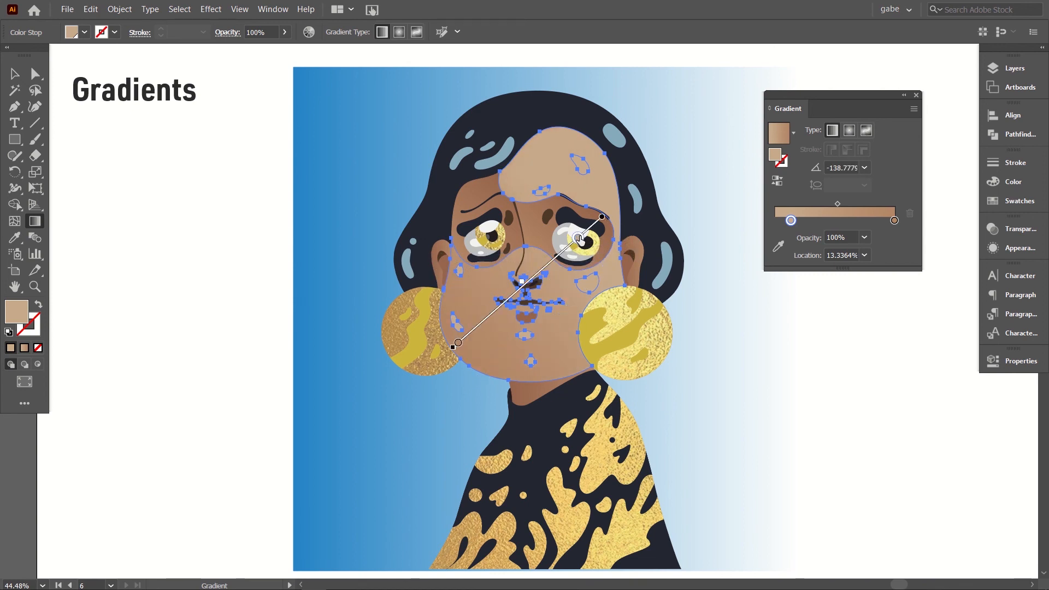
mouse_move(579, 238)
mouse_down()
mouse_move(597, 220)
mouse_move(567, 252)
mouse_up()
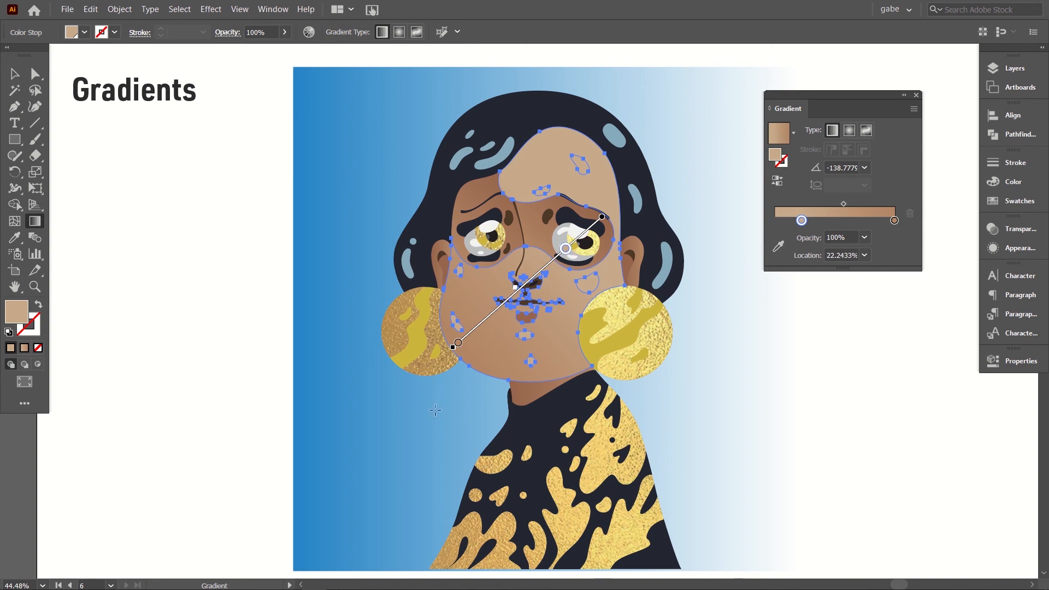
drag(459, 344, 467, 335)
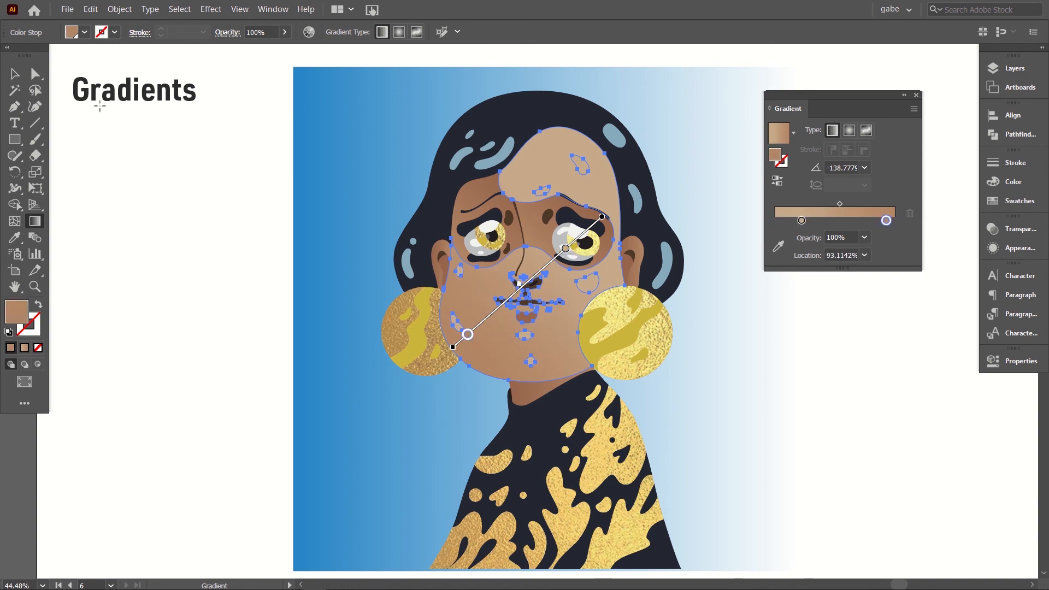
Step: Deselect the face, select the background rectangle, change its fill to a radial gradient and show the gradient annotator on it
click(14, 70)
click(158, 228)
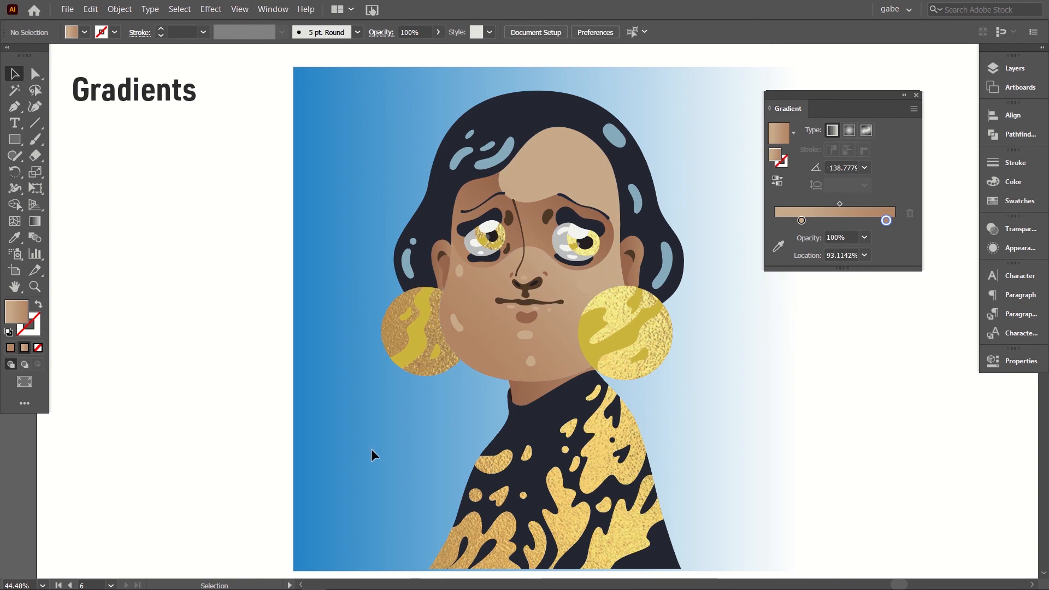
drag(194, 306, 335, 397)
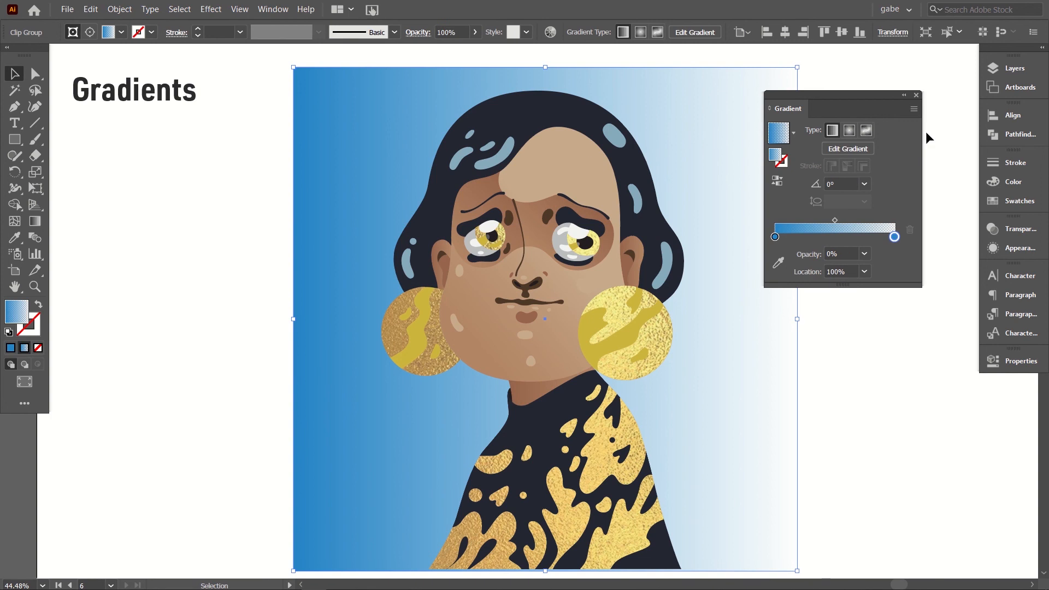
click(853, 130)
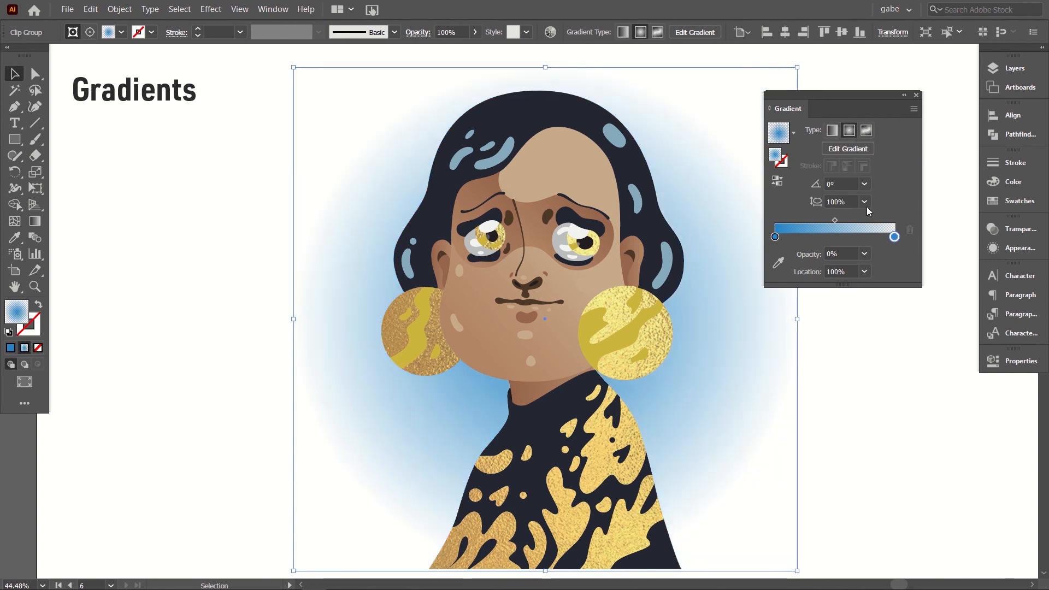
click(35, 223)
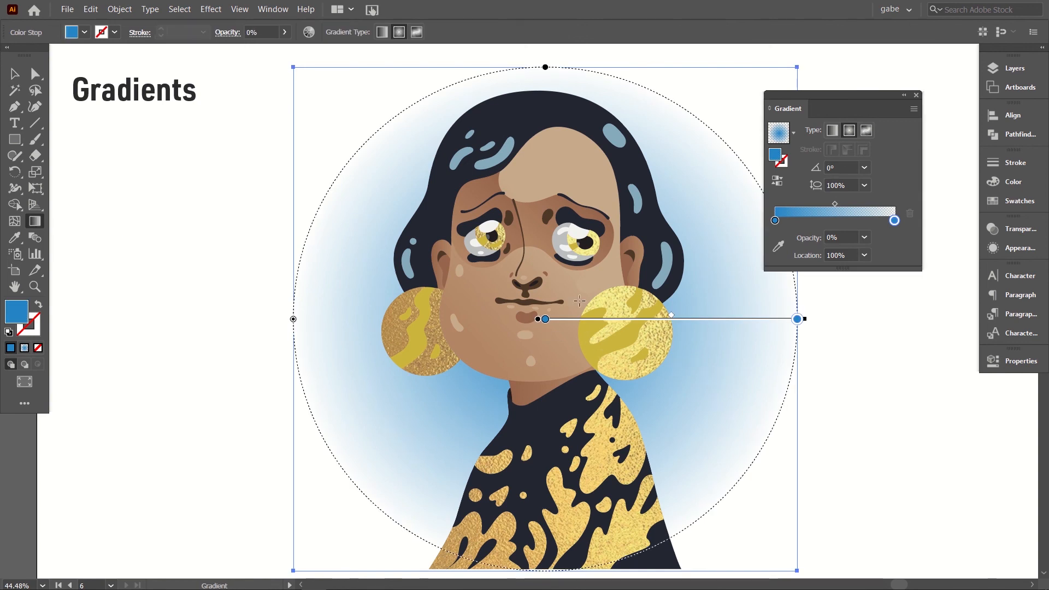
Step: Swap the stops of the background's radial gradient, putting the transparent stop at the centre and the blue stop at the outer edge
drag(544, 320, 659, 320)
drag(798, 320, 536, 327)
drag(660, 321, 822, 328)
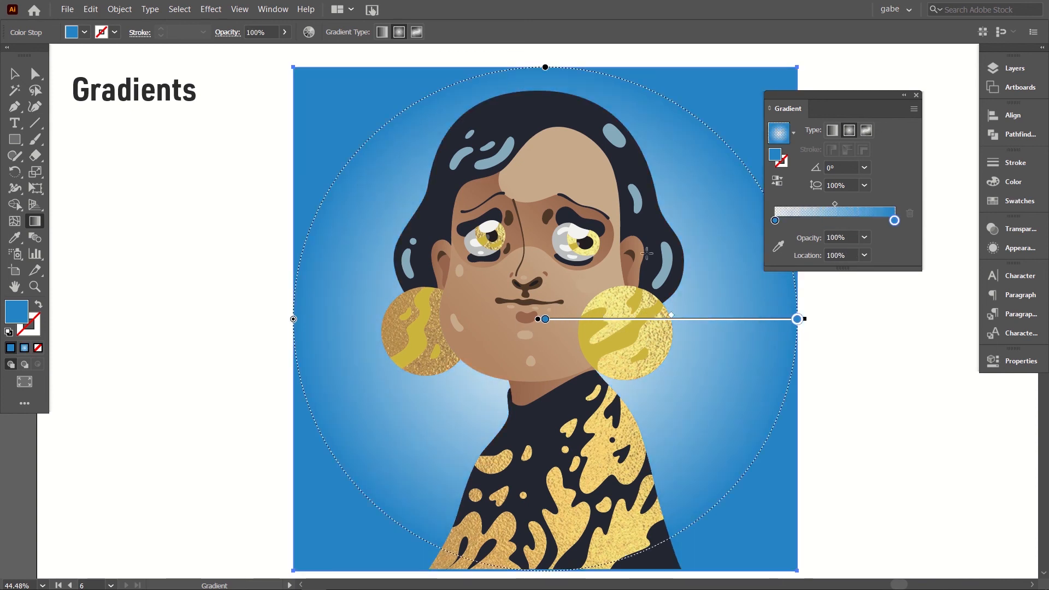
Step: Try the portrait's palette swatches on the radial gradient's outer stop, settle on muted teal, and deselect the background
double_click(894, 220)
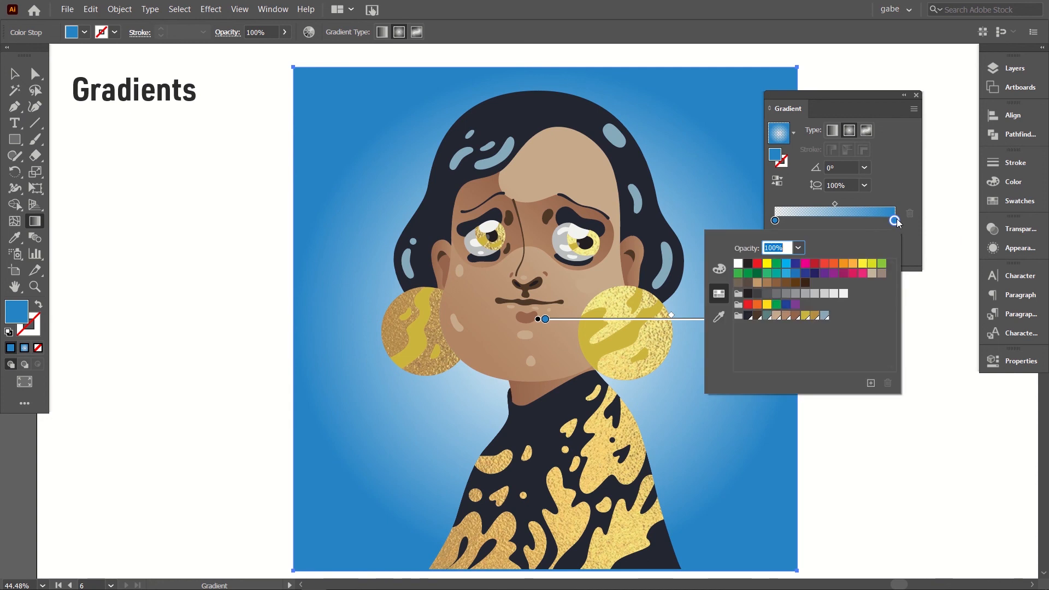
click(825, 315)
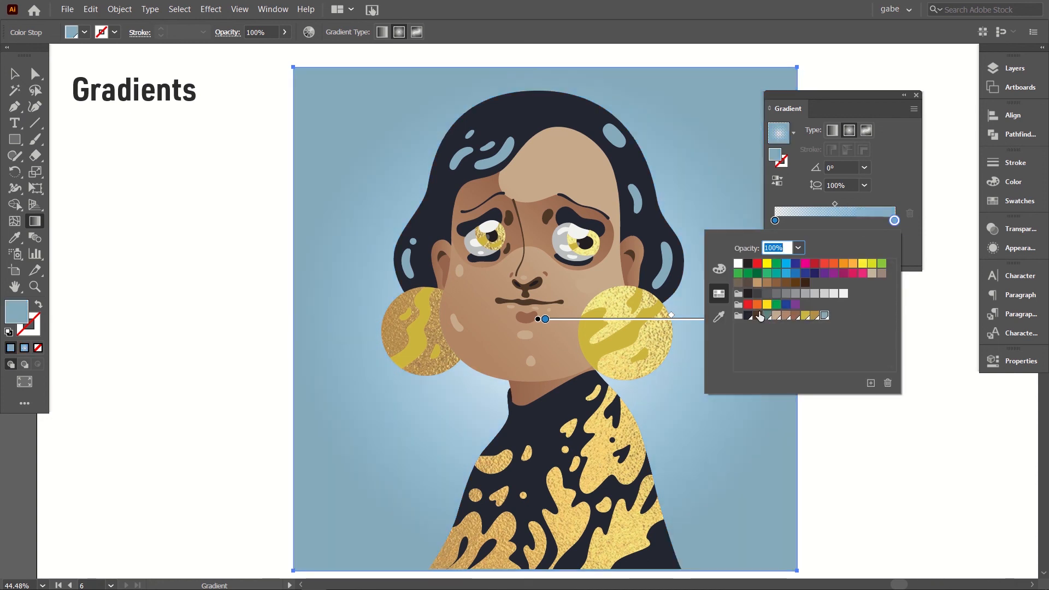
click(766, 316)
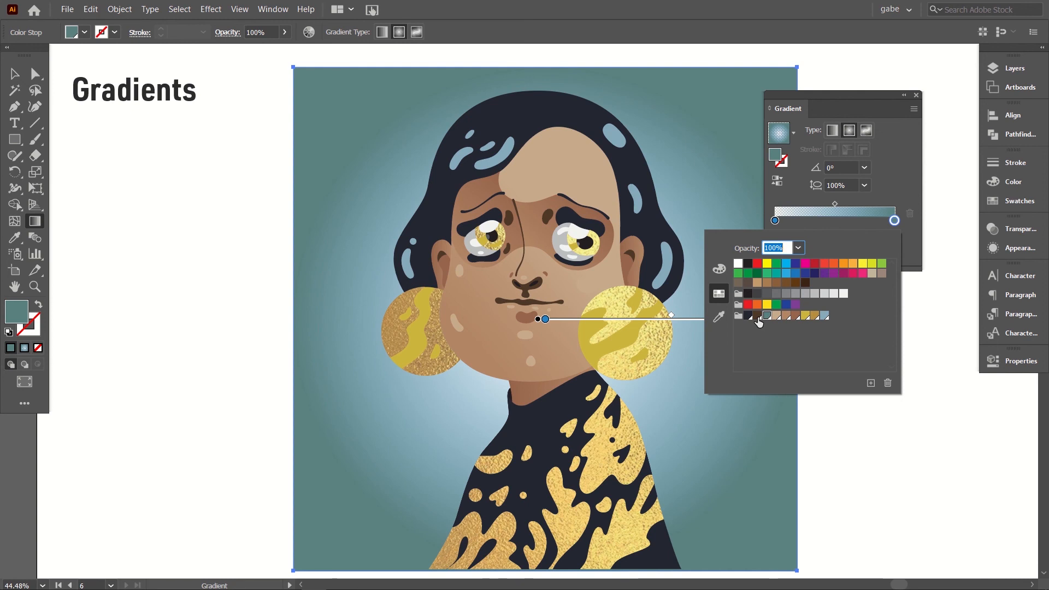
click(758, 316)
click(767, 316)
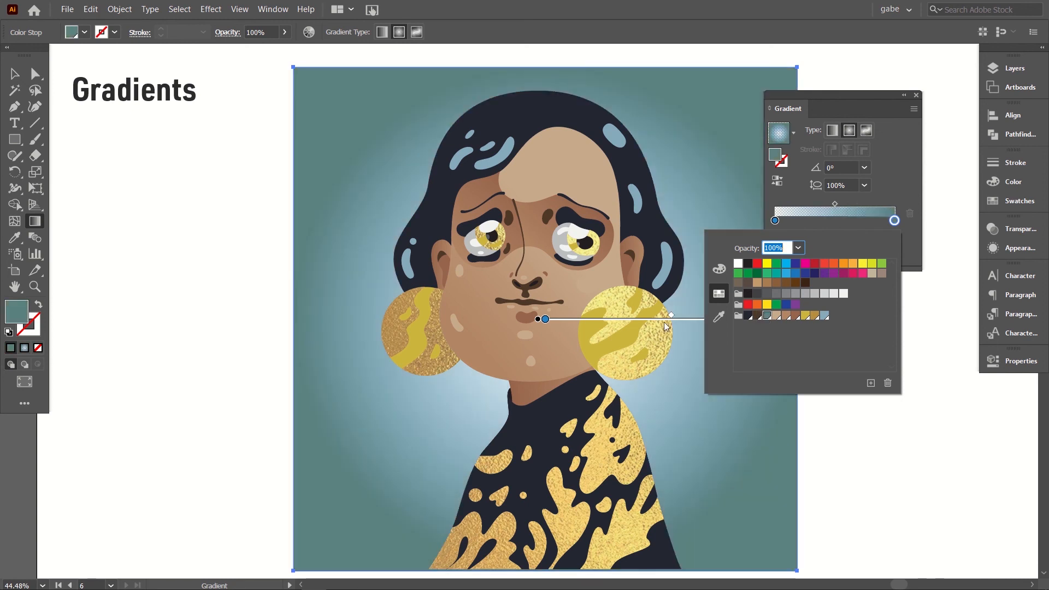
click(892, 198)
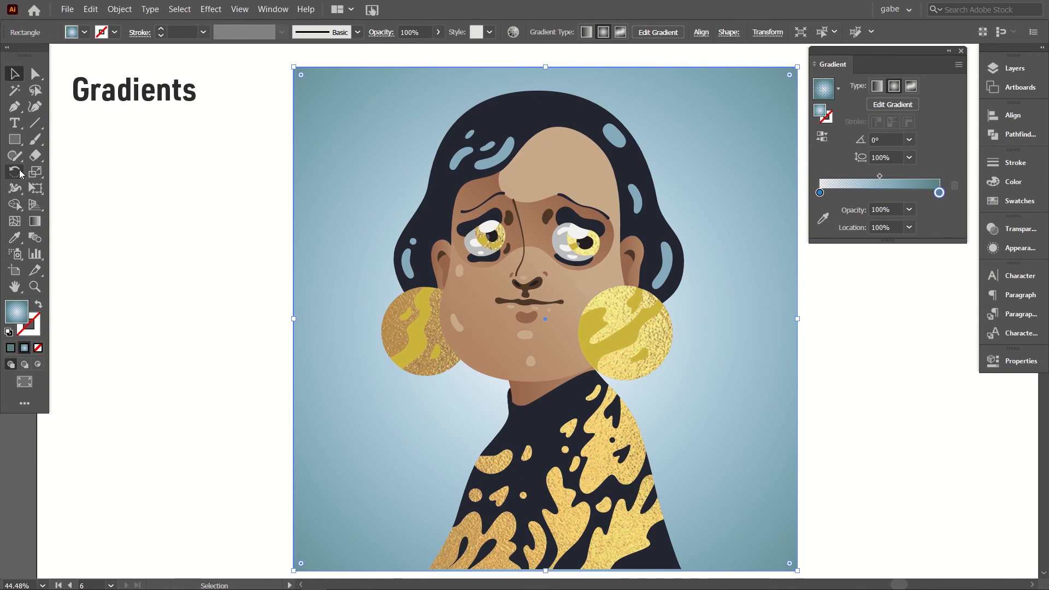
click(251, 141)
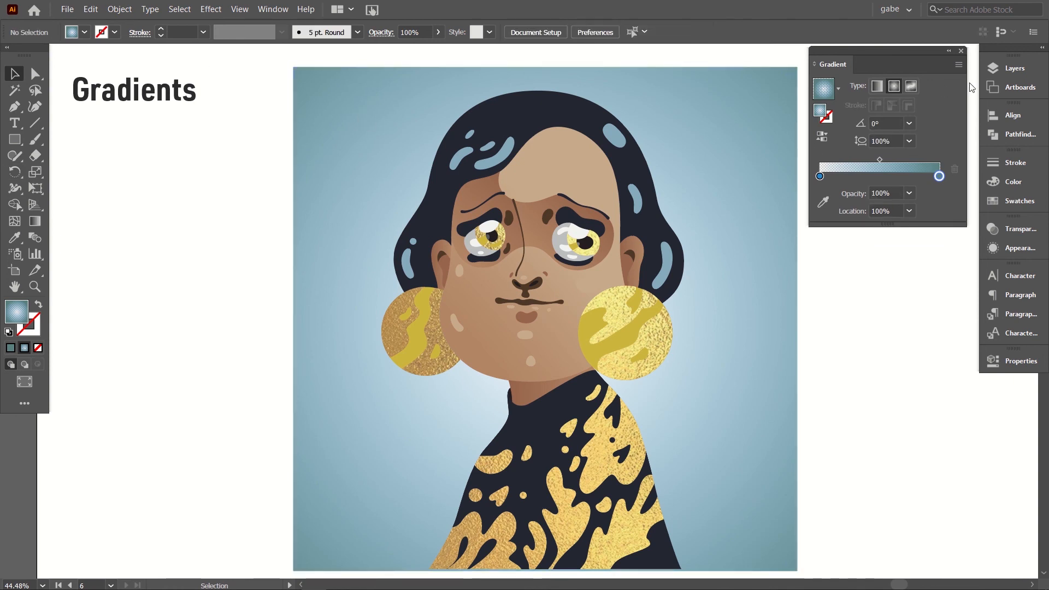
Step: Change the background rectangle to a freeform gradient using points, and move its upper-right colour point slightly inward
click(310, 192)
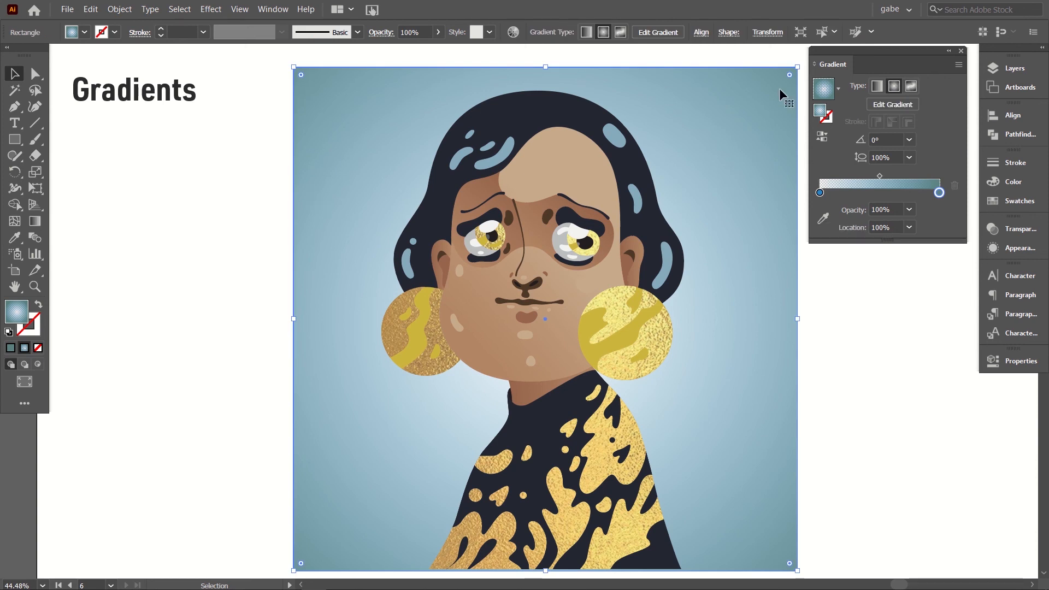
click(914, 89)
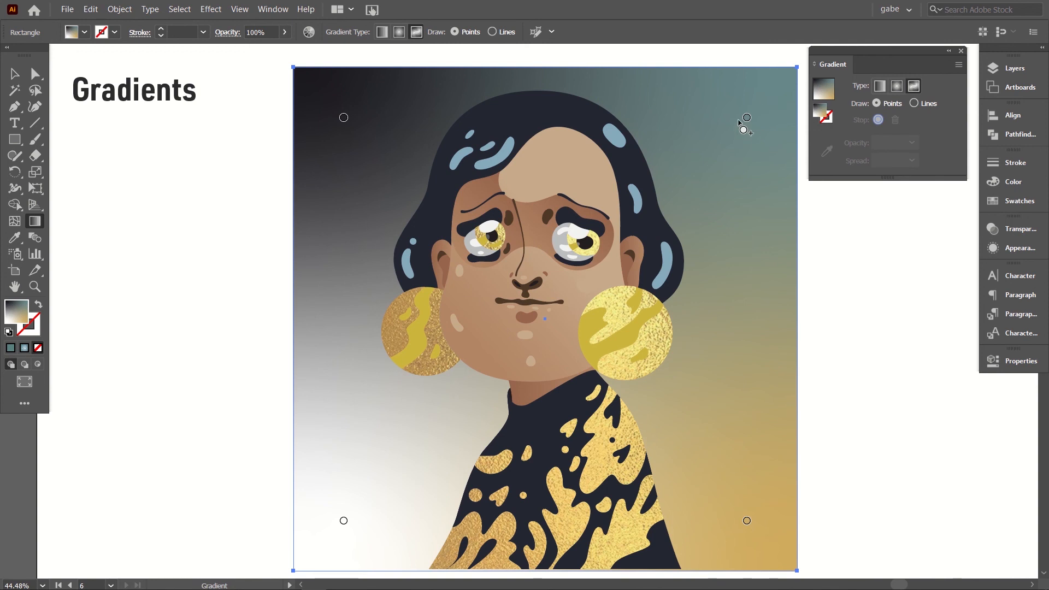
drag(749, 122, 724, 143)
Step: Try several swatches on the background's upper-right colour point and settle on the light tan skin tone
click(1002, 203)
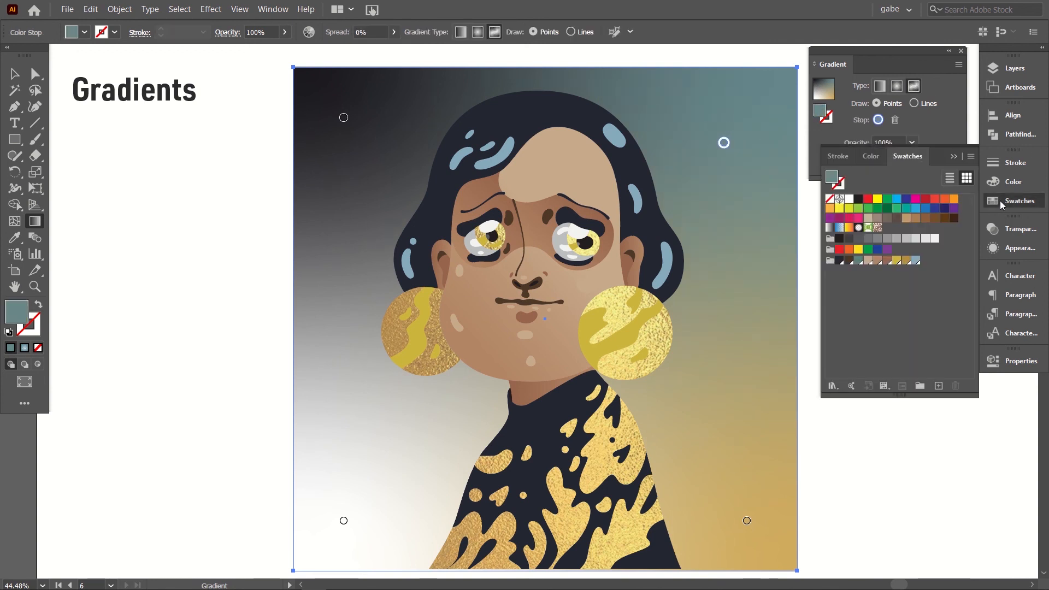
click(878, 260)
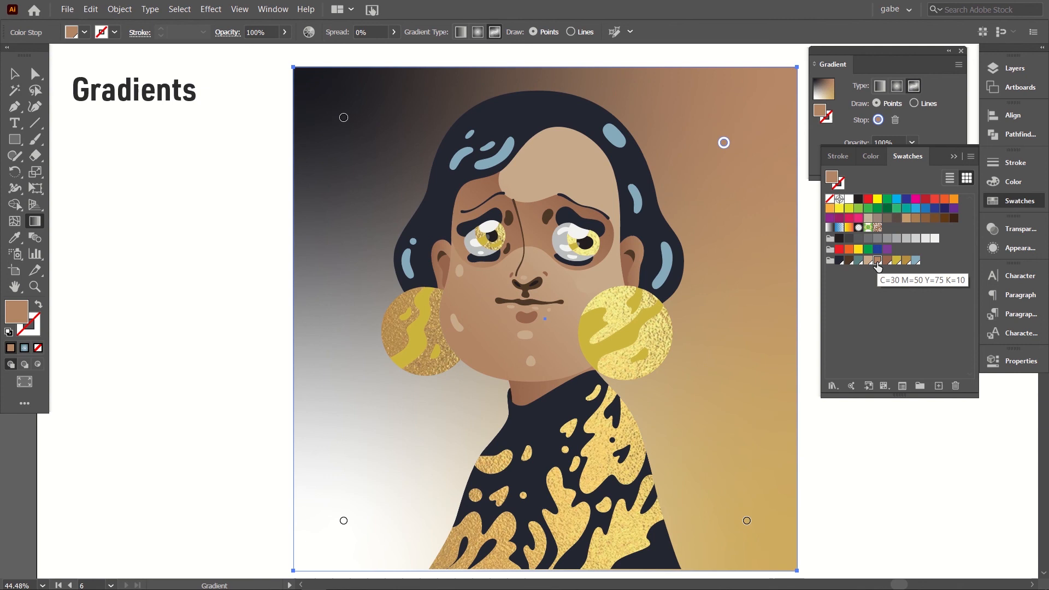
click(905, 261)
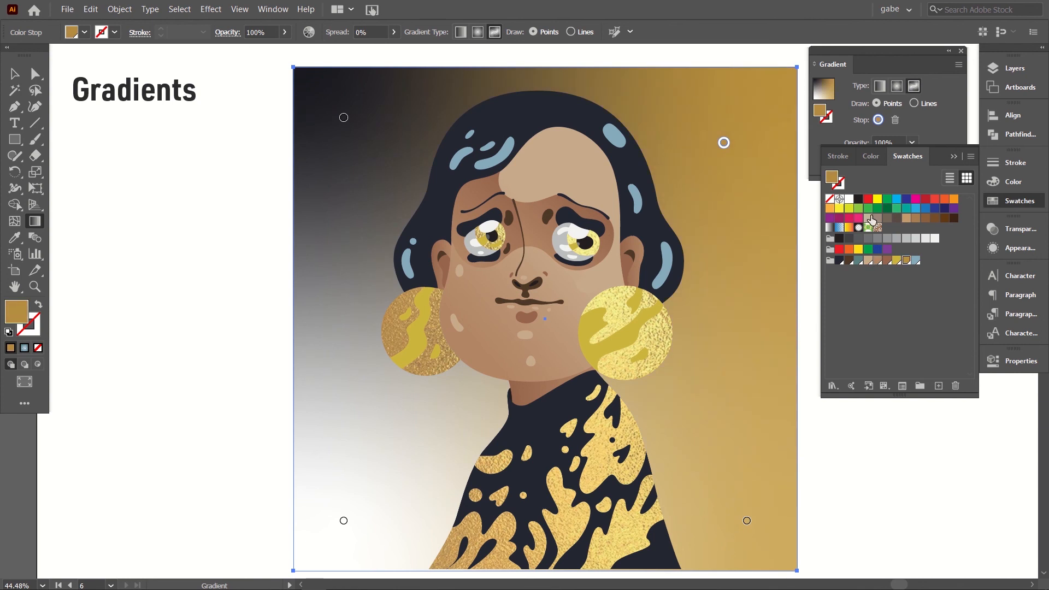
click(870, 218)
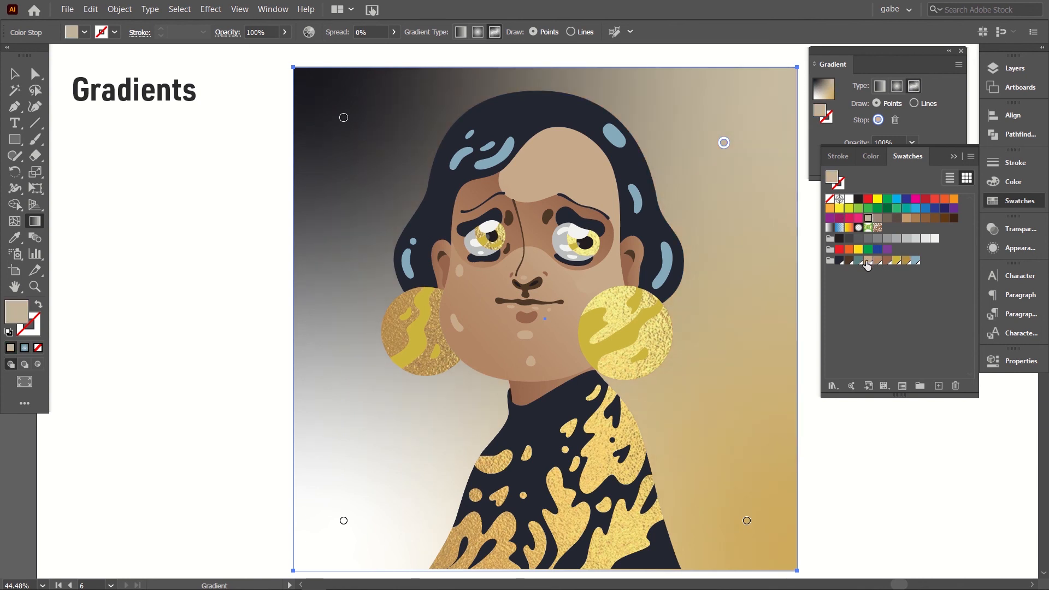
click(868, 262)
Step: Recolour the freeform gradient's upper-left point dark navy and its lower-left point light tan
click(344, 117)
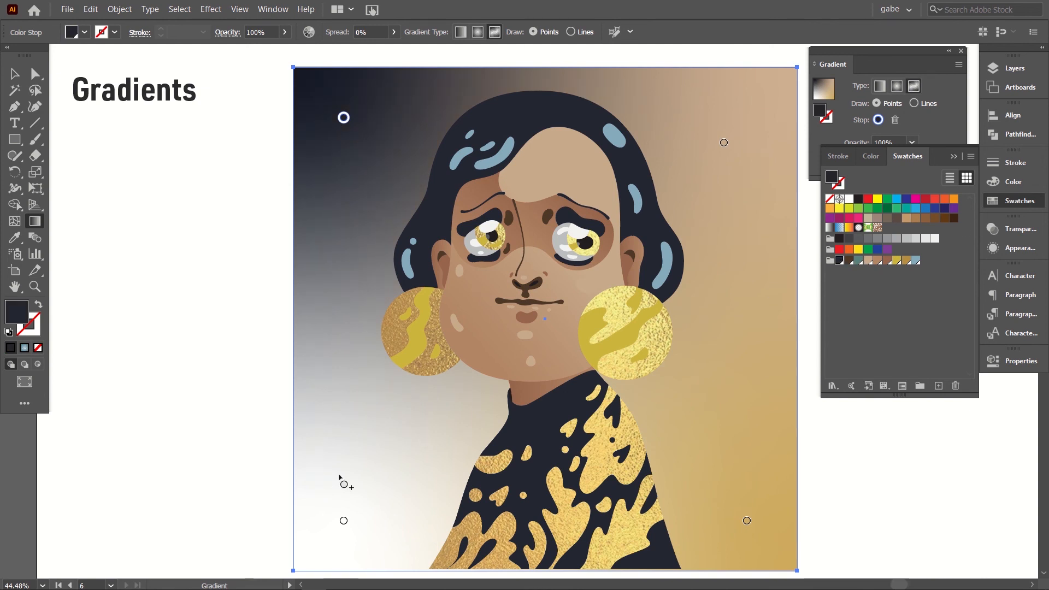
click(343, 520)
click(869, 263)
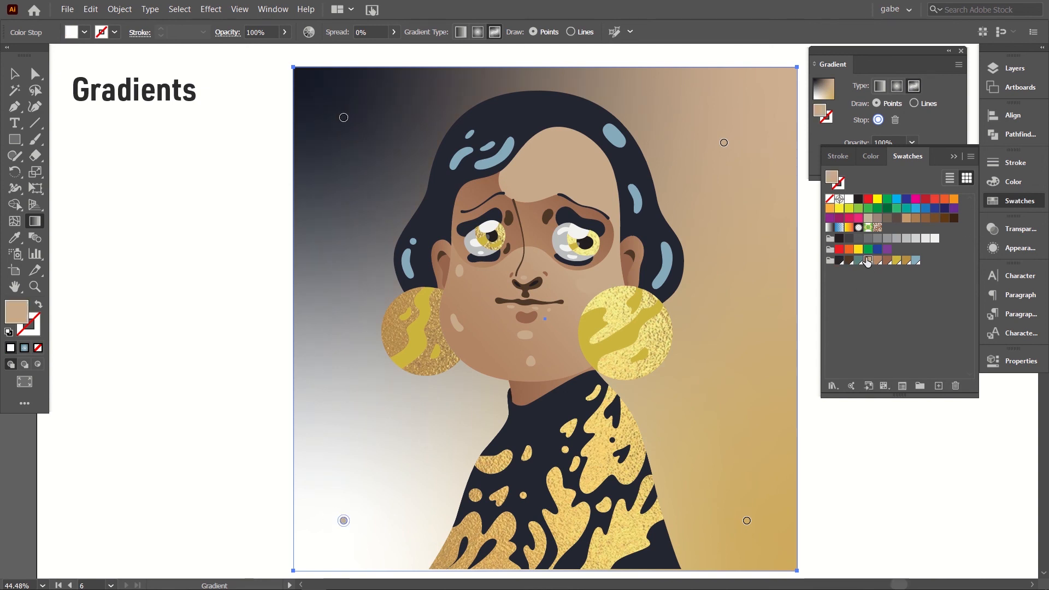
Step: Add three teal colour points to the background: beside the right ear, beyond the left shoulder, and near the upper-left dark point
click(745, 266)
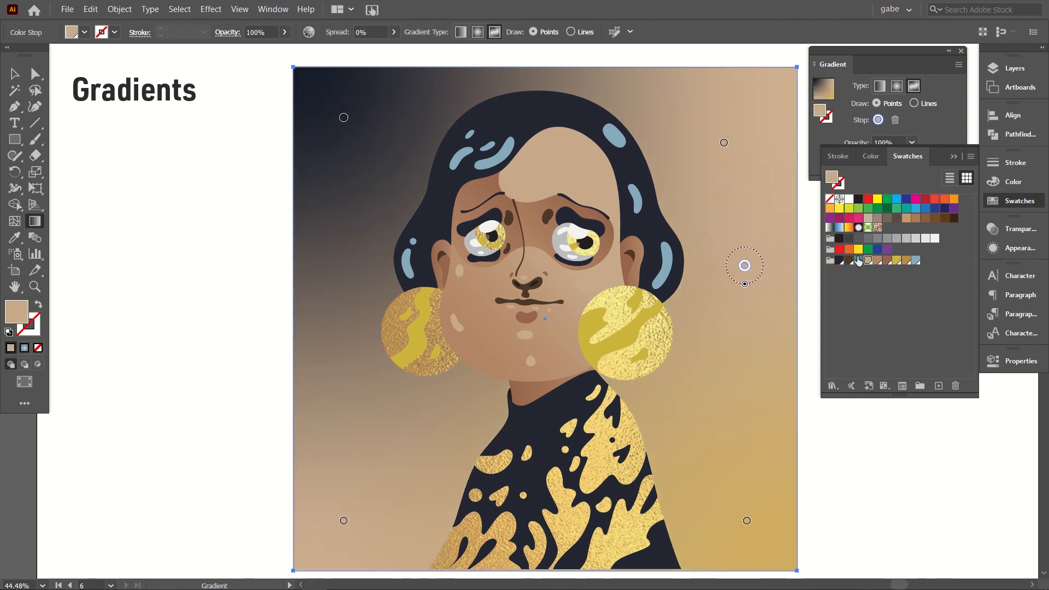
click(859, 261)
click(375, 407)
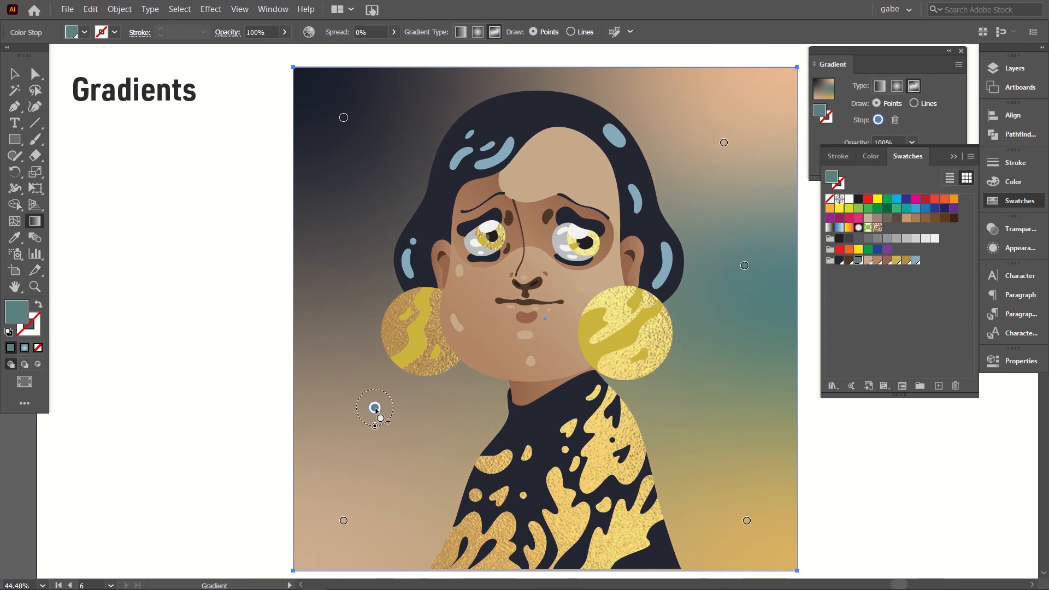
click(368, 127)
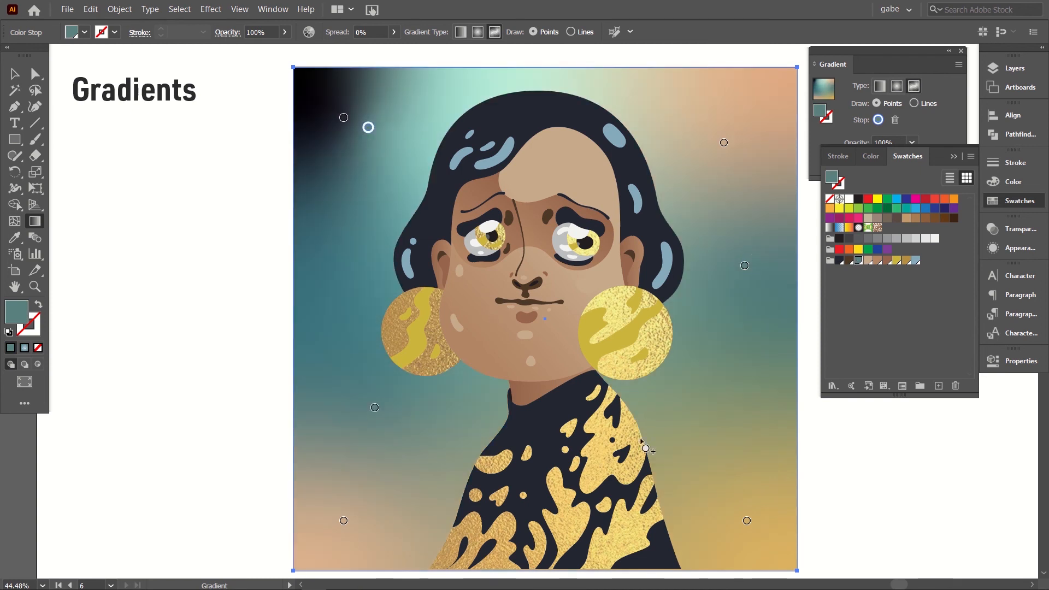
Step: Add a mustard-yellow colour point in the background's lower-right area and increase its spread to 100%
click(729, 475)
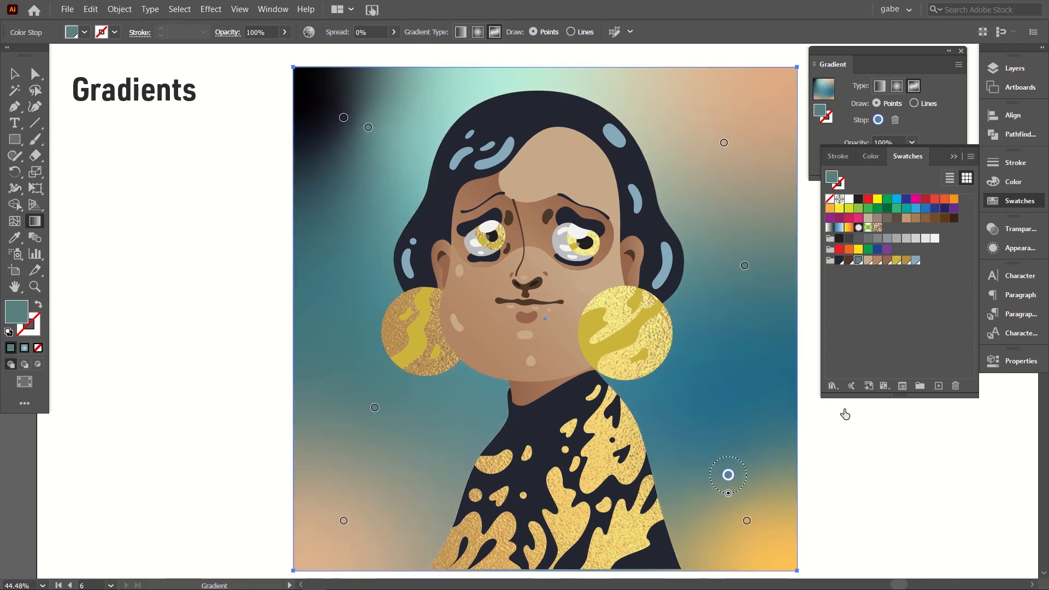
click(897, 260)
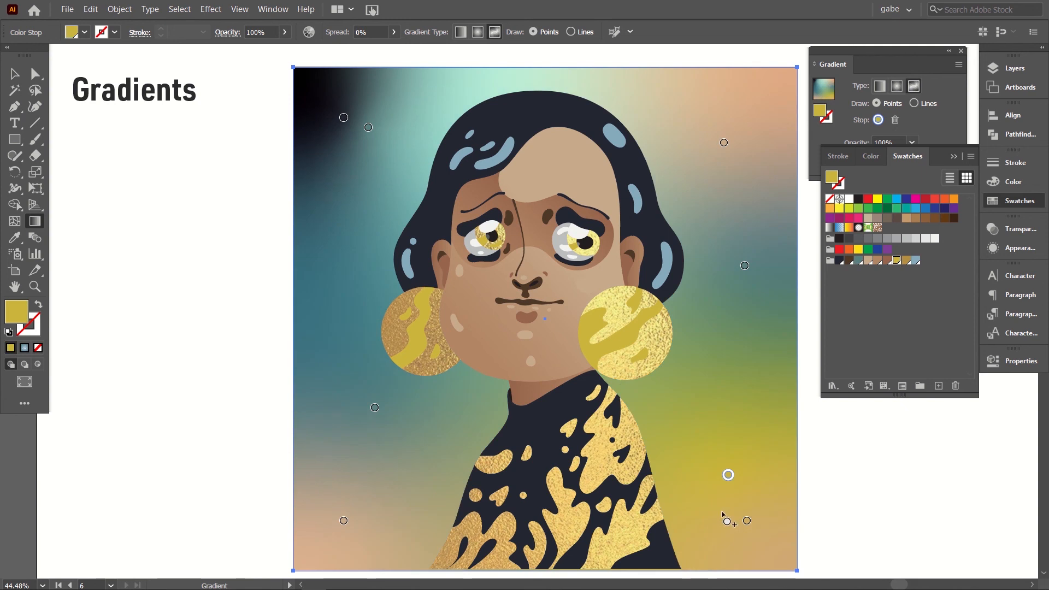
drag(724, 492, 721, 536)
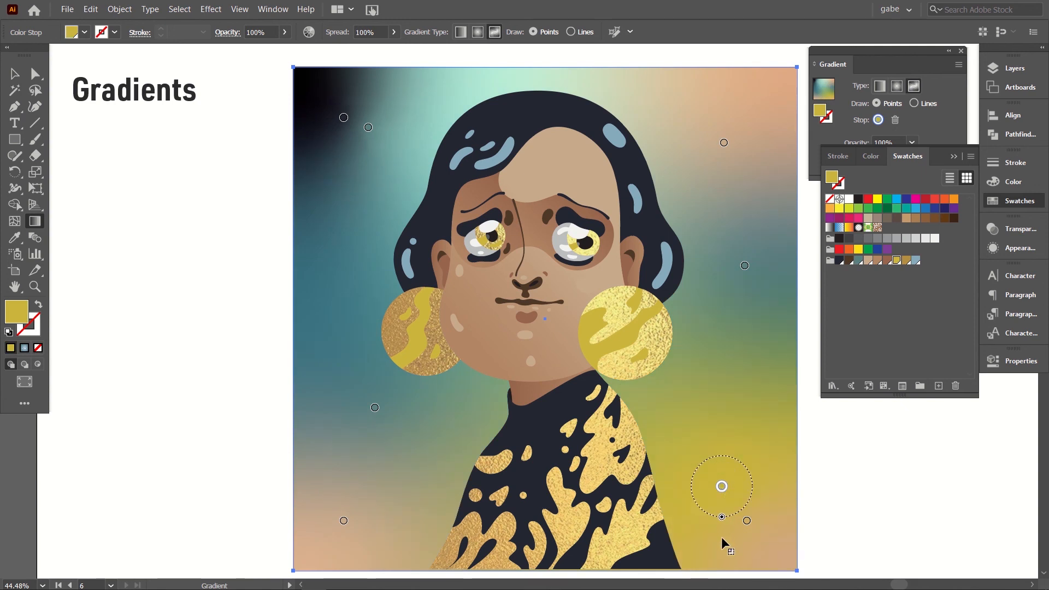
Step: Widen the spread of the upper-right tan point, then move the dark point toward its corner and shift both left teal points downward
click(724, 142)
drag(725, 161, 721, 188)
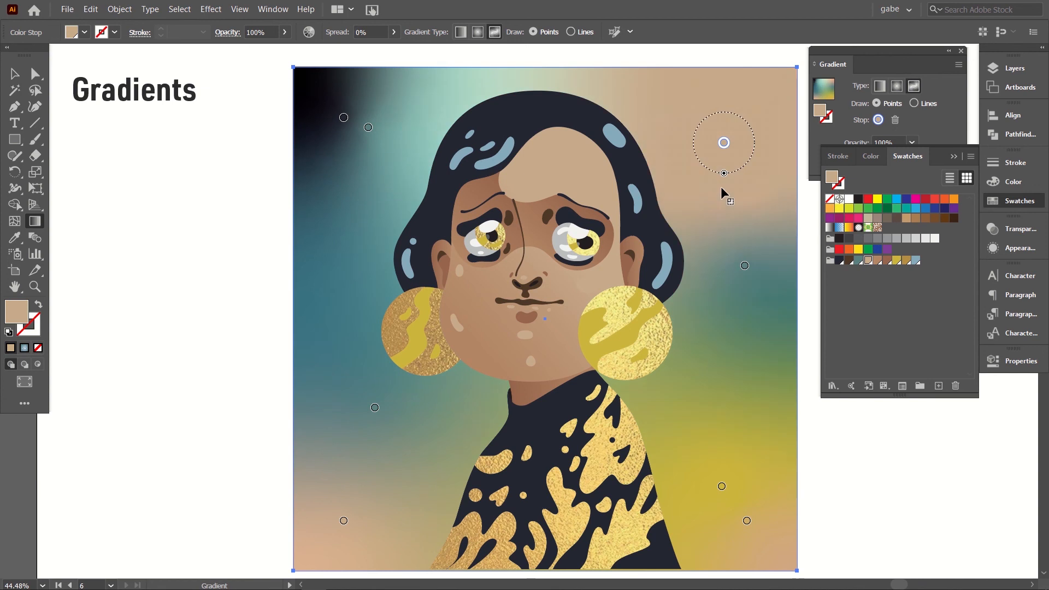
drag(344, 118, 376, 166)
click(369, 127)
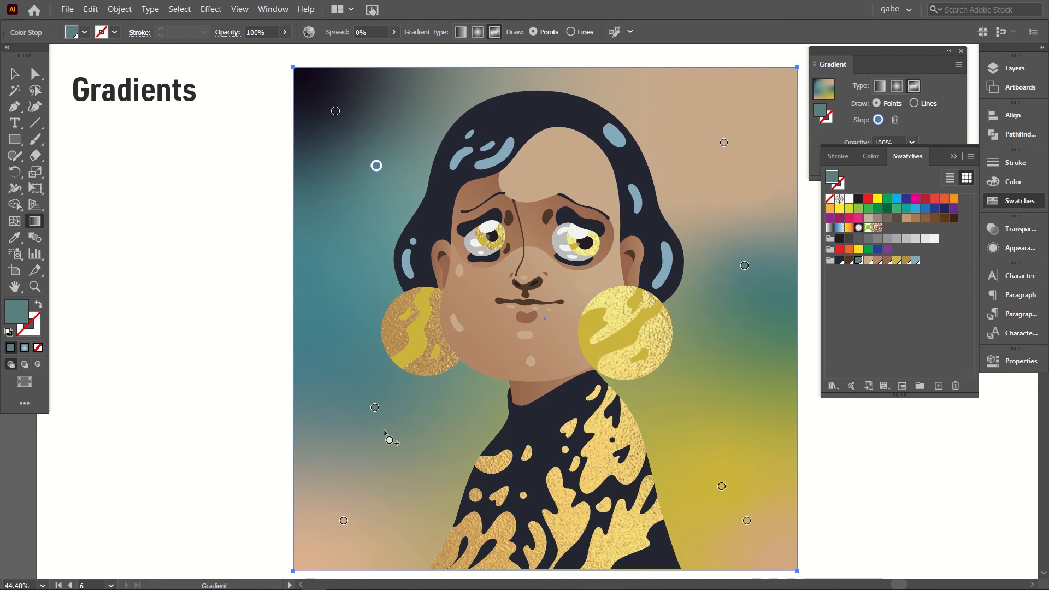
drag(374, 410, 384, 422)
Step: Recolour the upper-left teal point of the freeform gradient mustard yellow and deselect the background
click(722, 486)
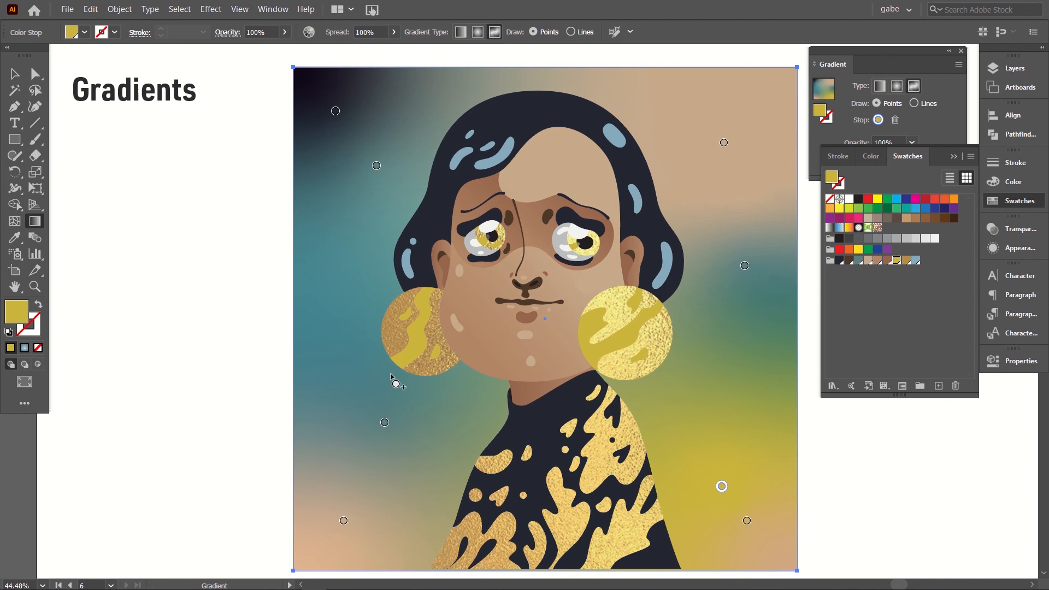
click(376, 166)
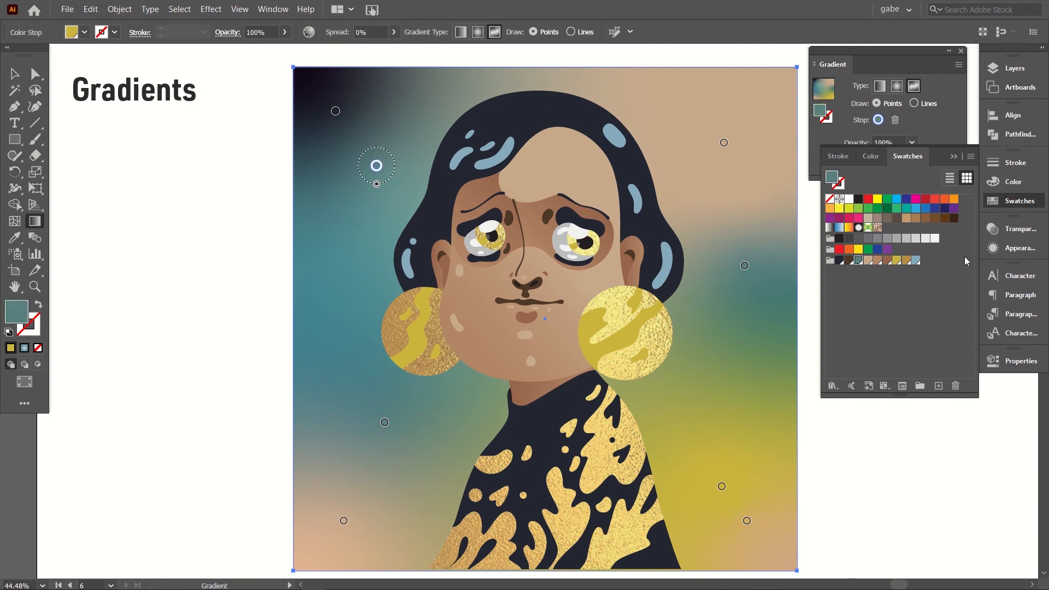
click(900, 260)
key(v)
click(153, 242)
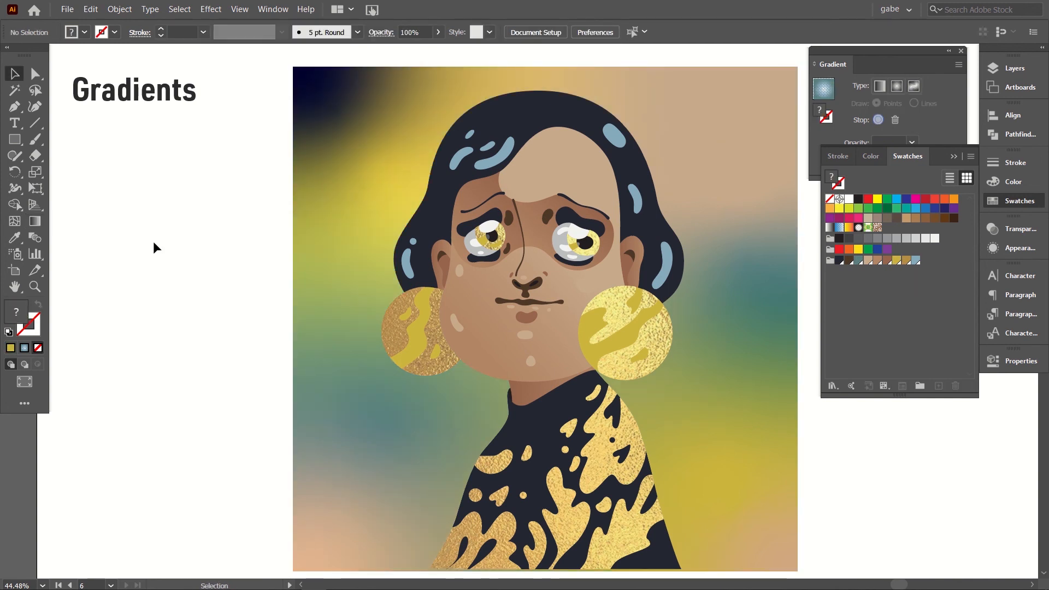
scroll(225, 345, down, 3)
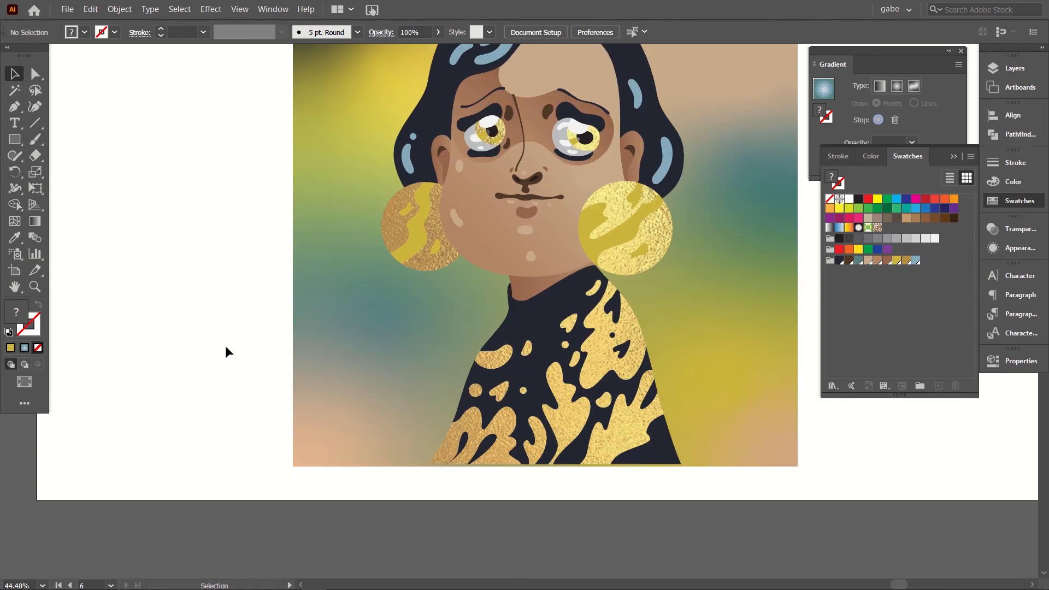
scroll(225, 351, up, 3)
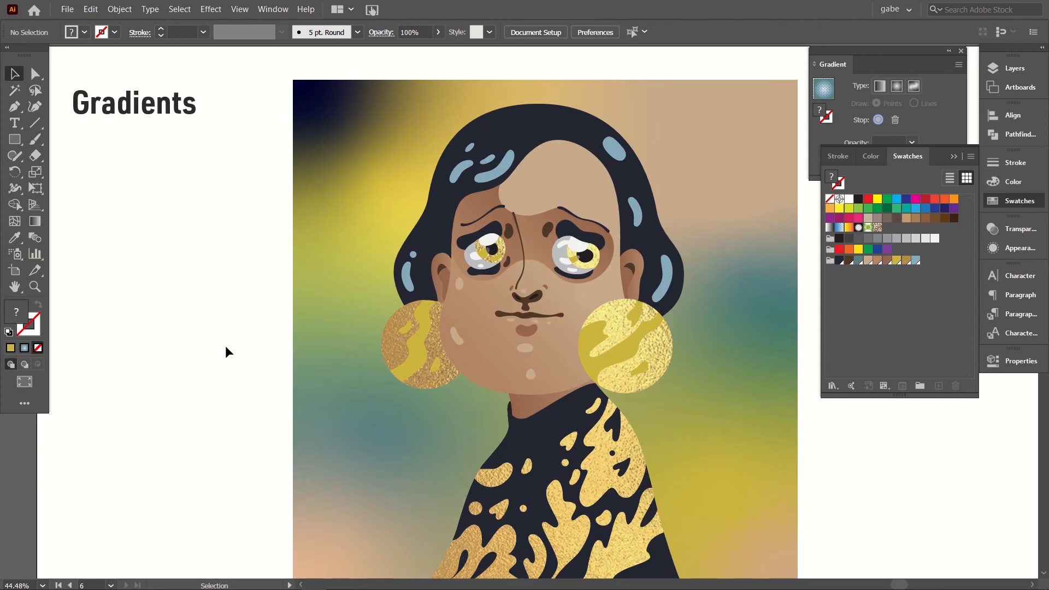